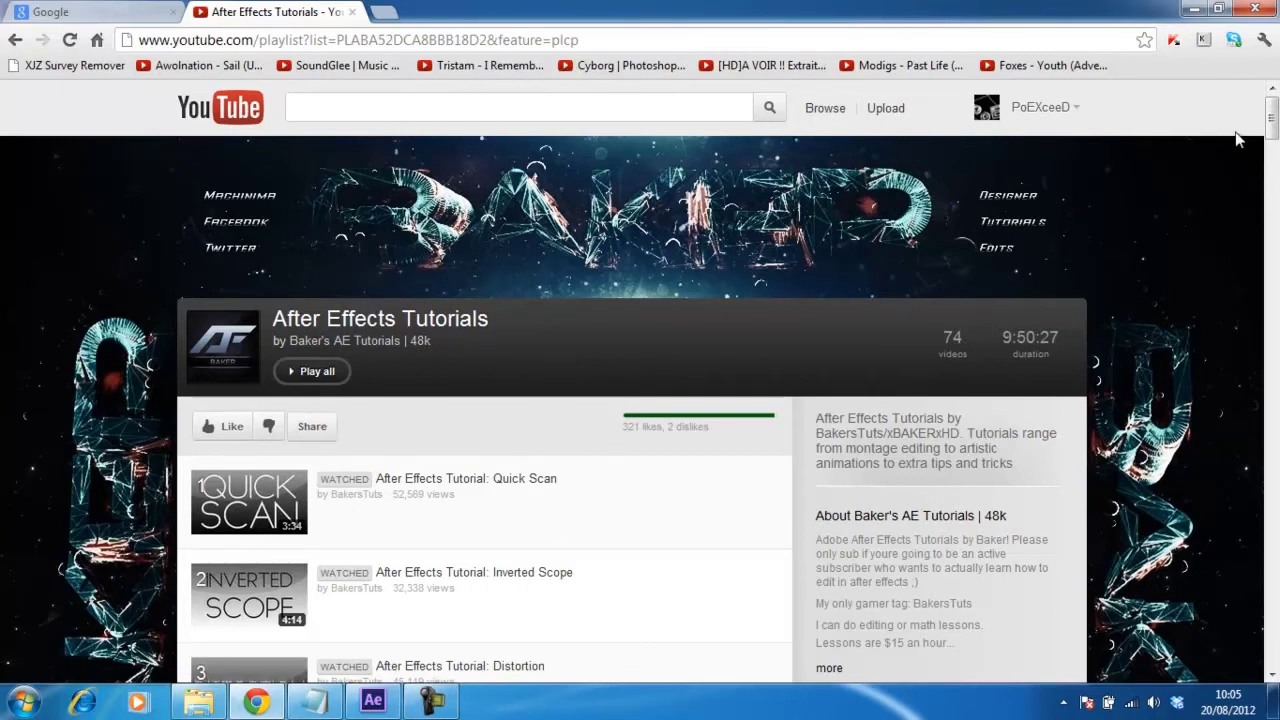
Search the After Effects Tutorials playlist page for "fram".
{"action": "left_click_drag", "start_coordinate": [1271, 127], "coordinate": [1272, 201]}
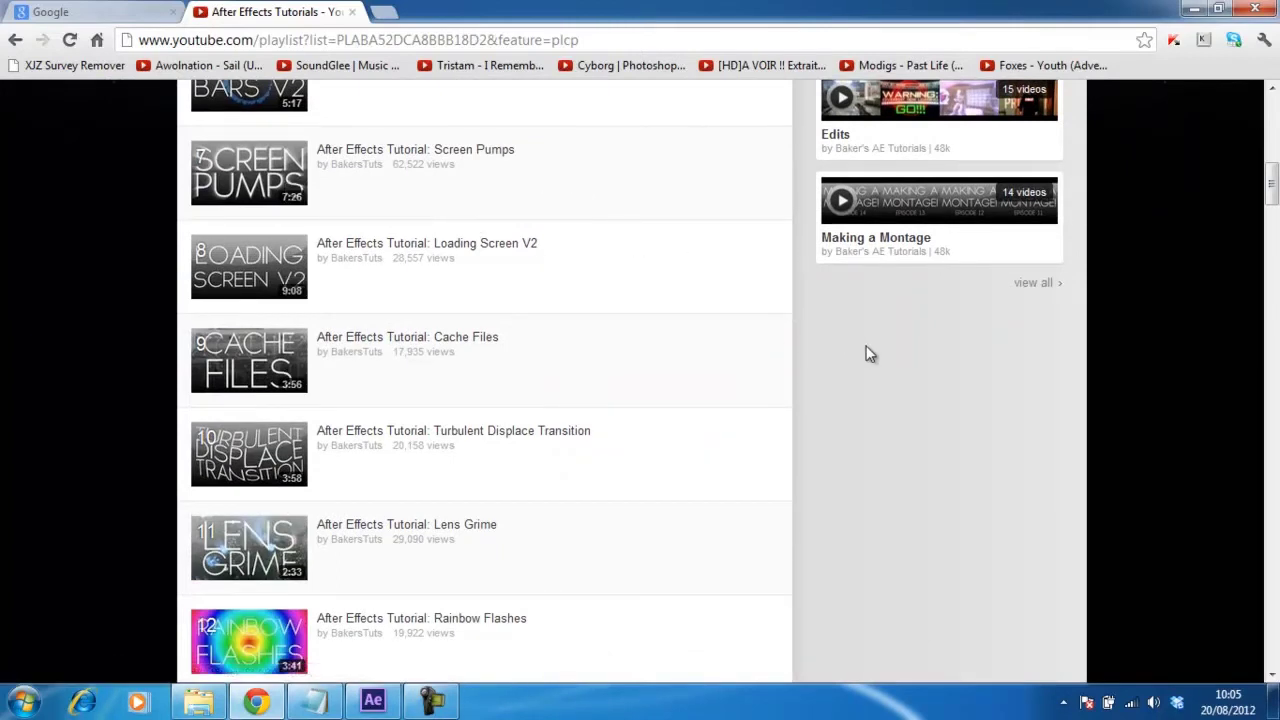
{"action": "key", "text": "ctrl+f"}
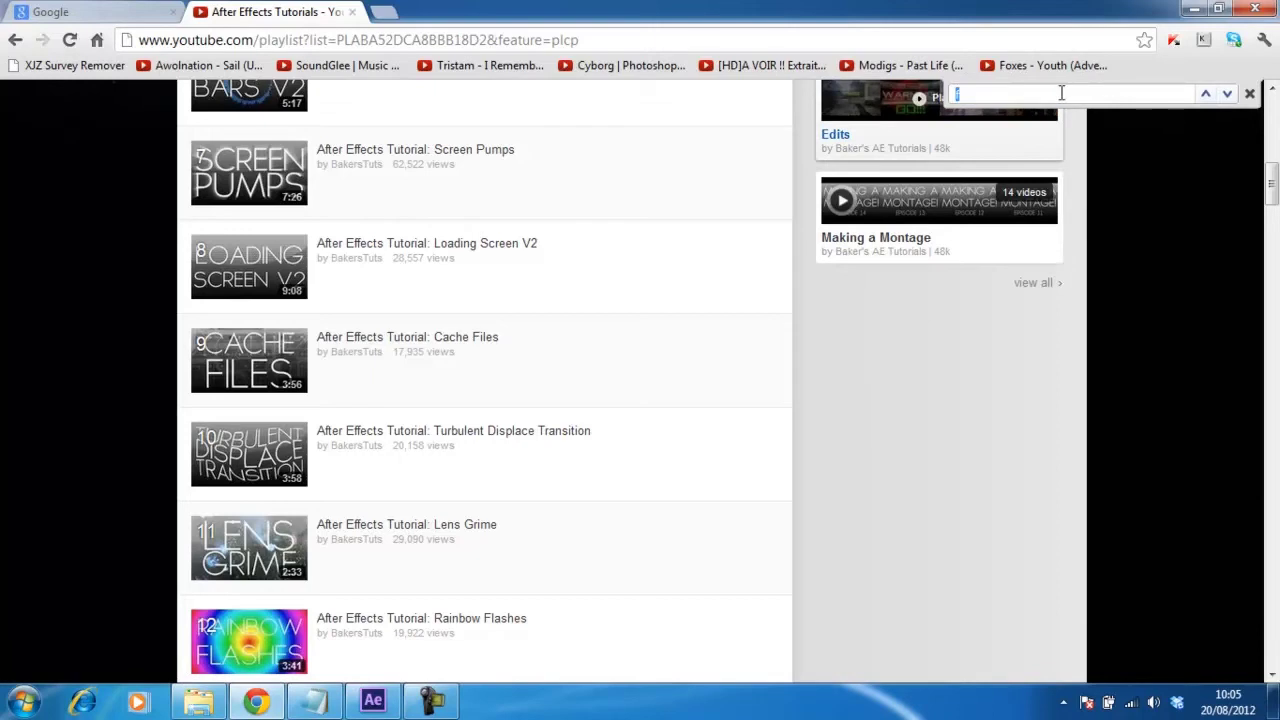
{"action": "type", "text": "fram"}
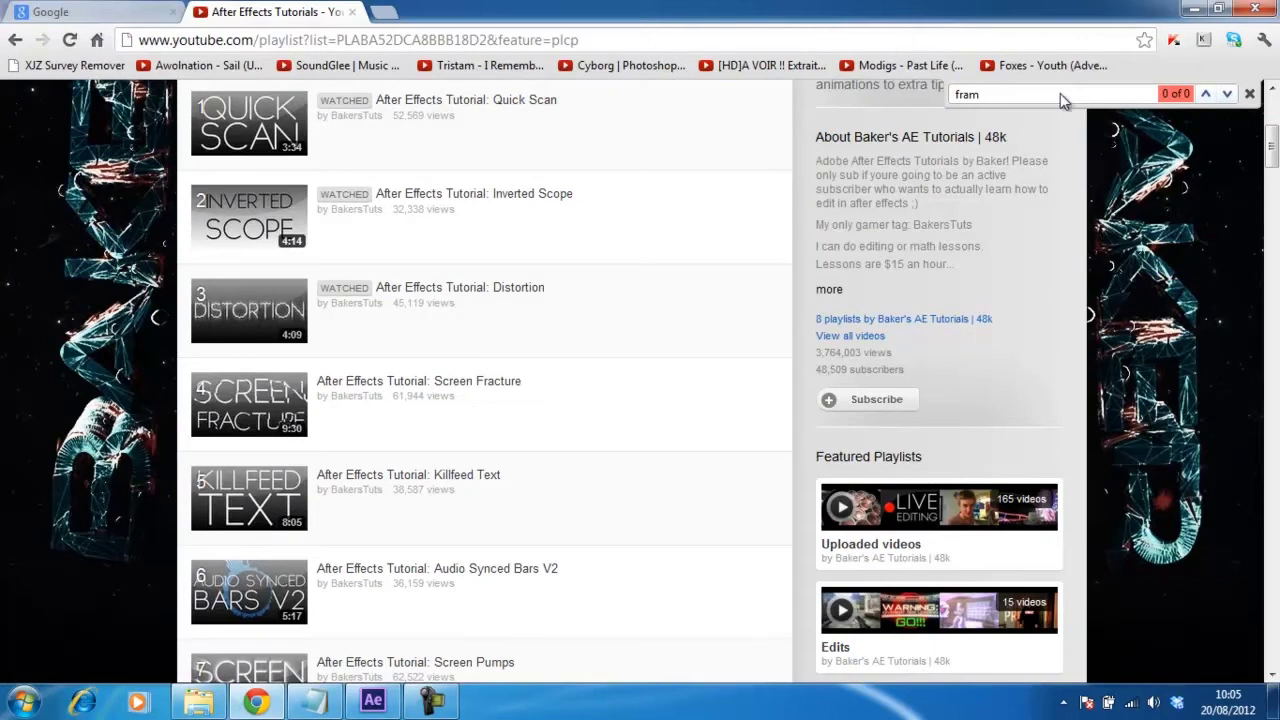
Switch to Notepad, highlight the line about the frame synching tutorial, and close the untitled note without saving.
{"action": "left_click", "coordinate": [317, 714]}
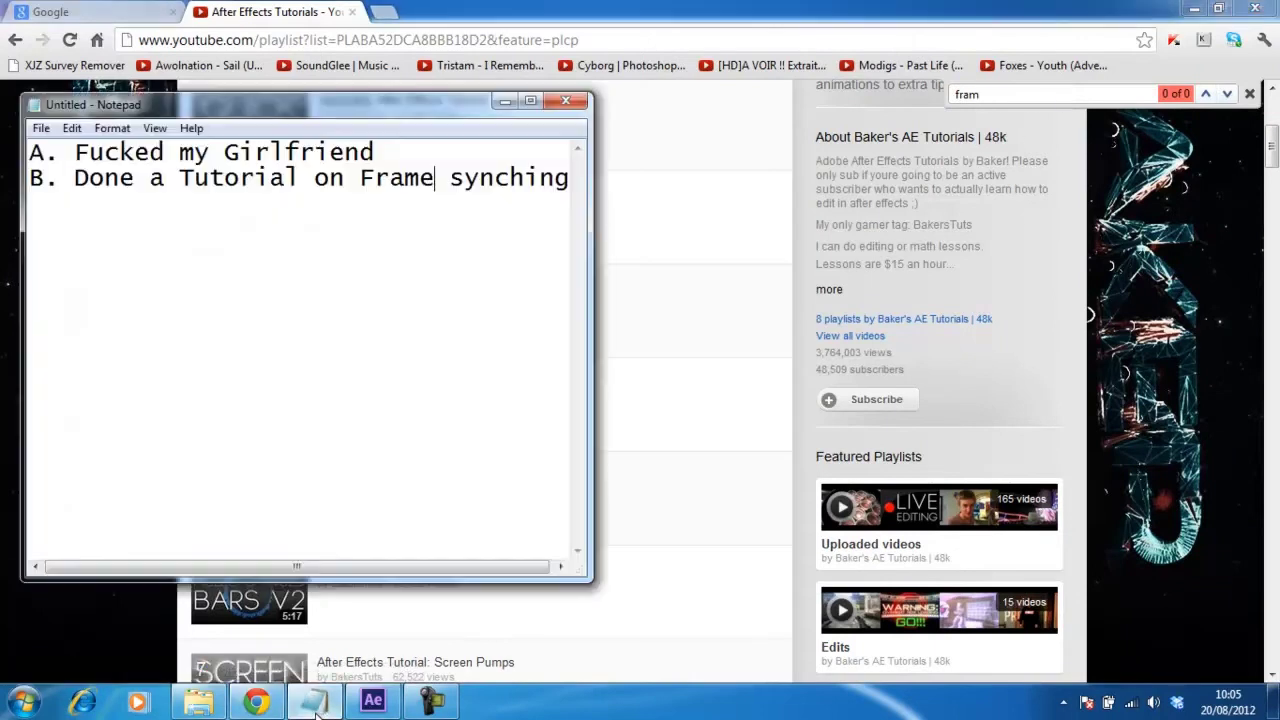
{"action": "left_click_drag", "start_coordinate": [78, 180], "coordinate": [588, 216]}
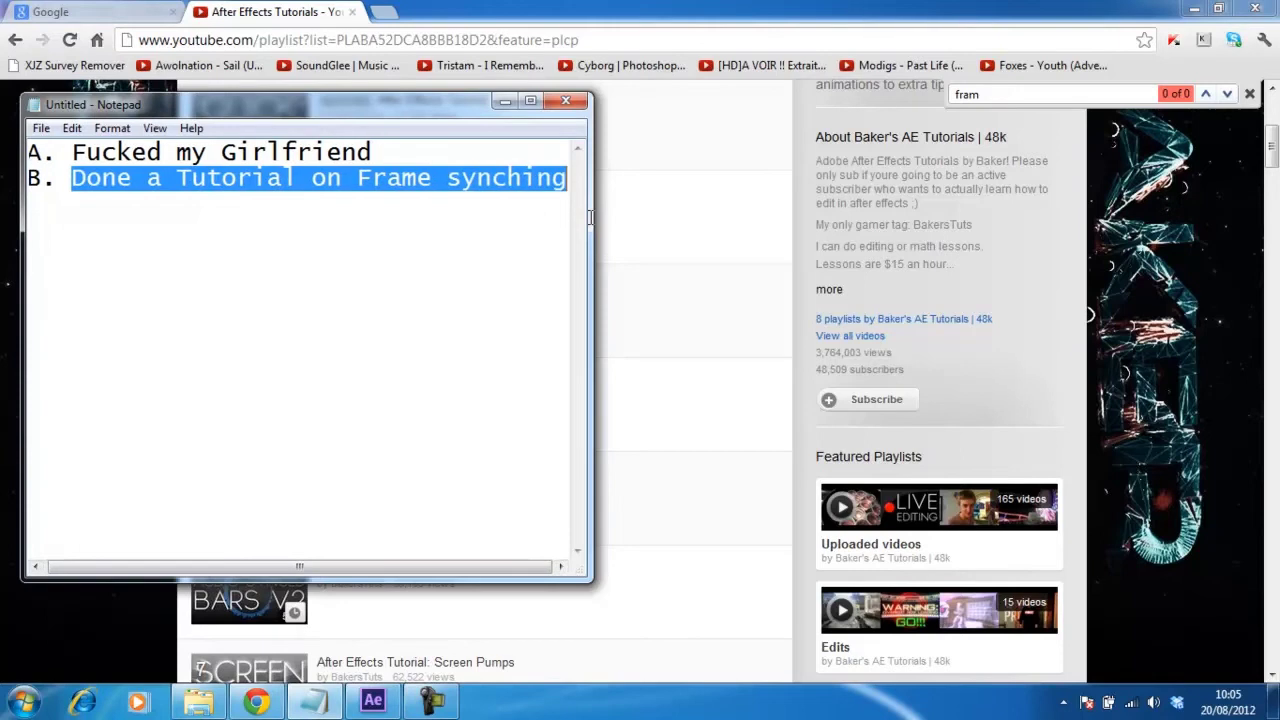
{"action": "left_click", "coordinate": [579, 107]}
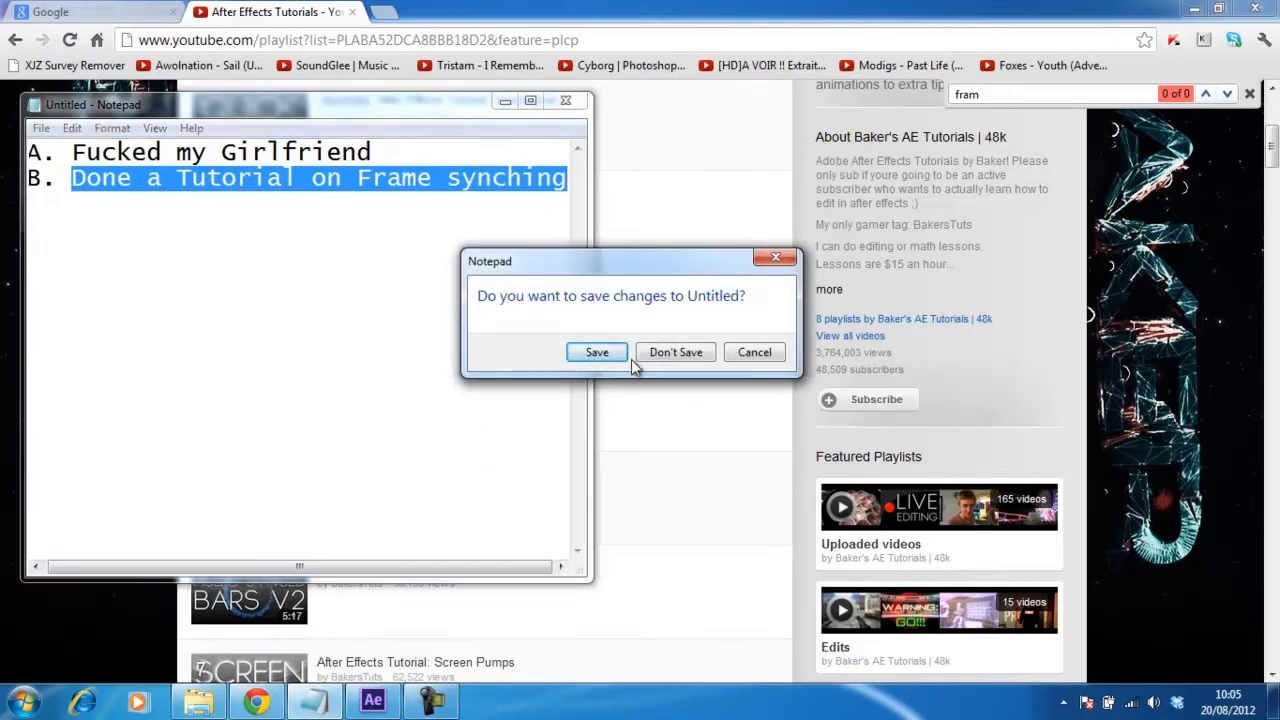
{"action": "left_click", "coordinate": [678, 355]}
{"action": "mouse_move", "coordinate": [323, 712]}
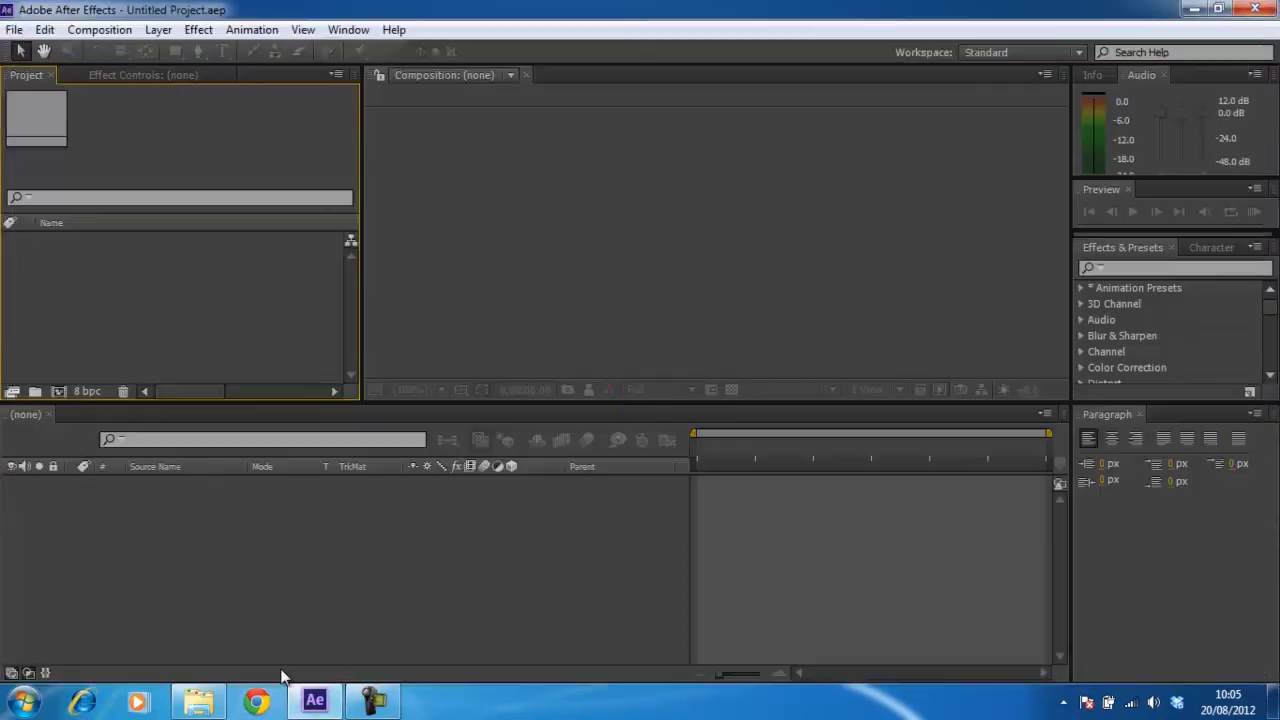
Play the Eample 1 video from the Tutorial folder in VLC, and close the player.
{"action": "left_click", "coordinate": [198, 702]}
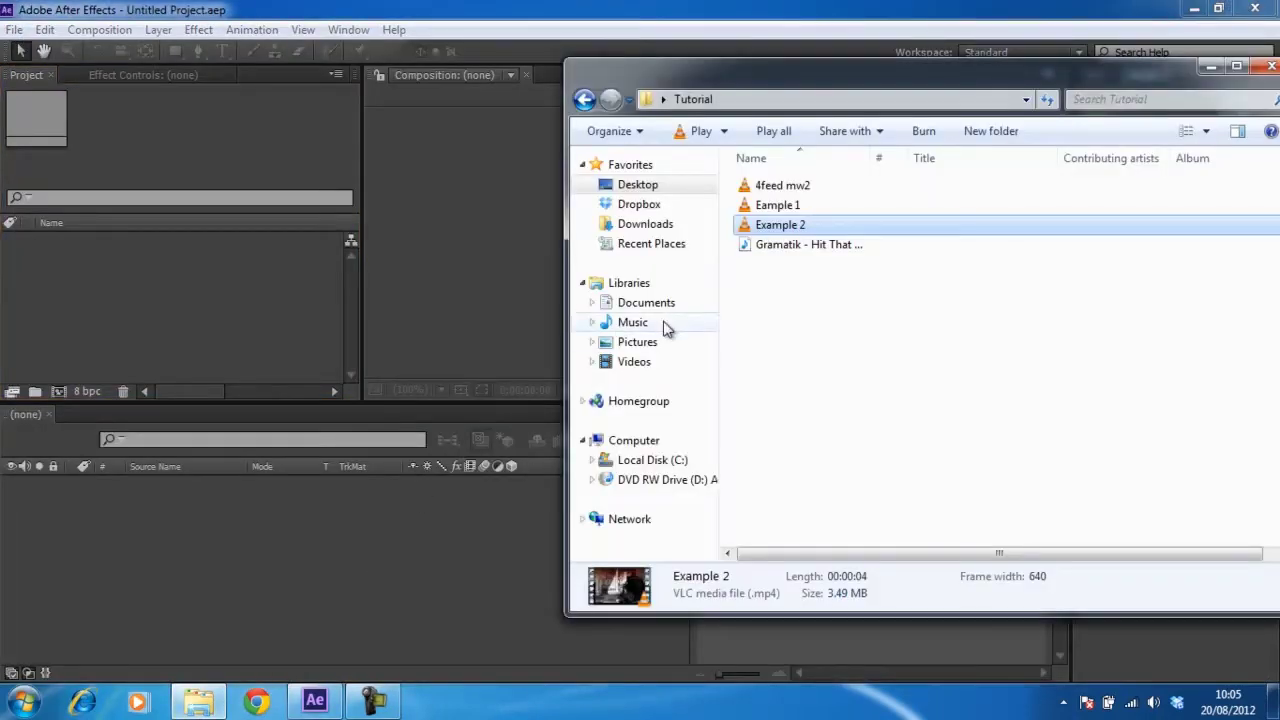
{"action": "left_click", "coordinate": [818, 205]}
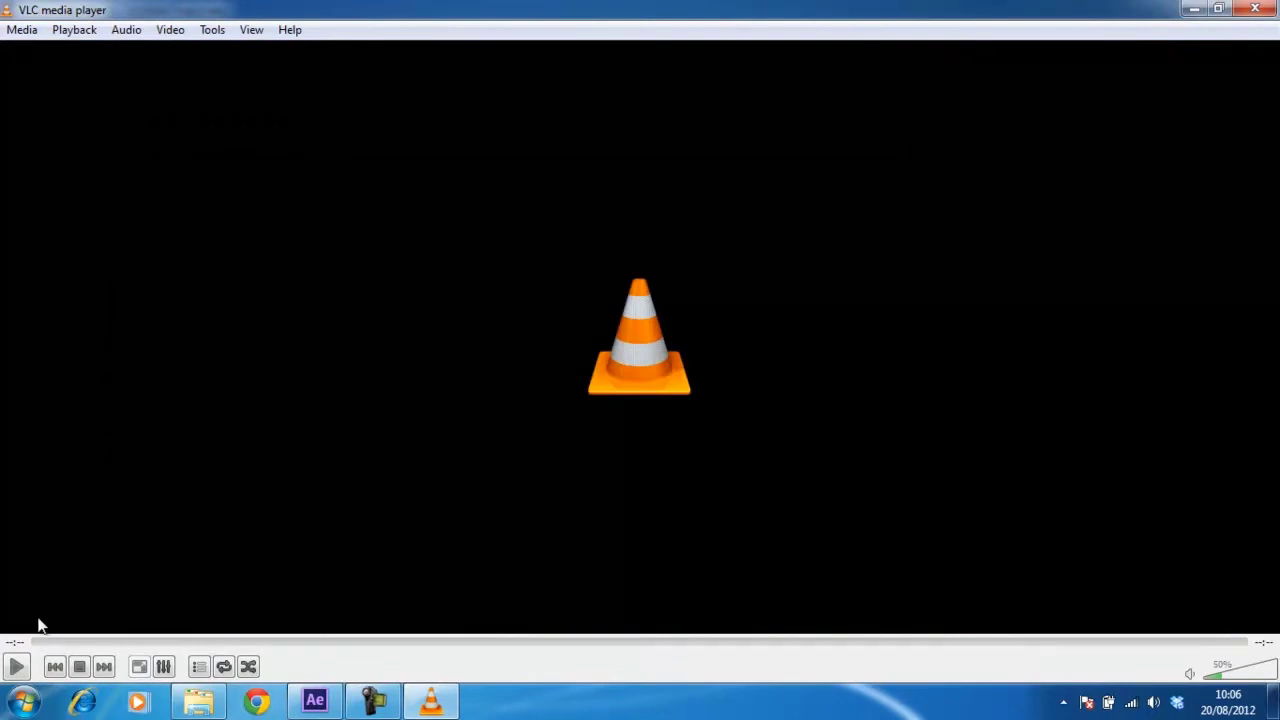
{"action": "left_click", "coordinate": [16, 666]}
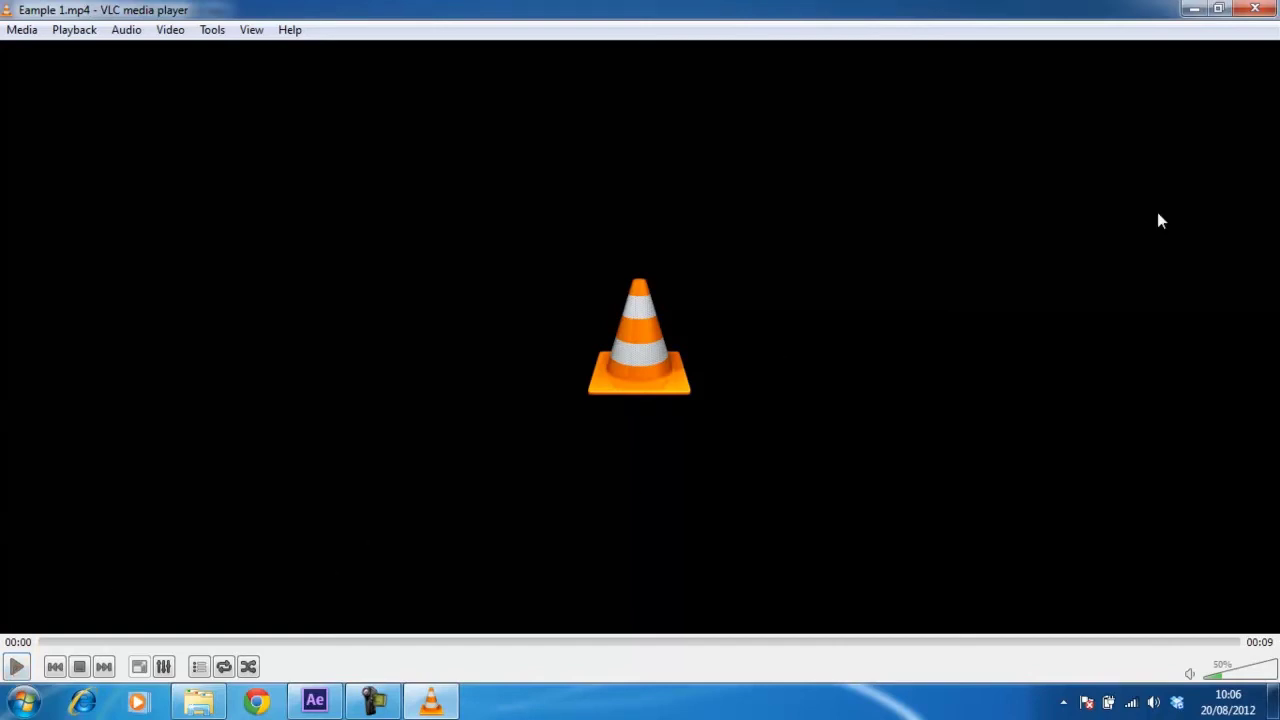
{"action": "left_click", "coordinate": [1255, 9]}
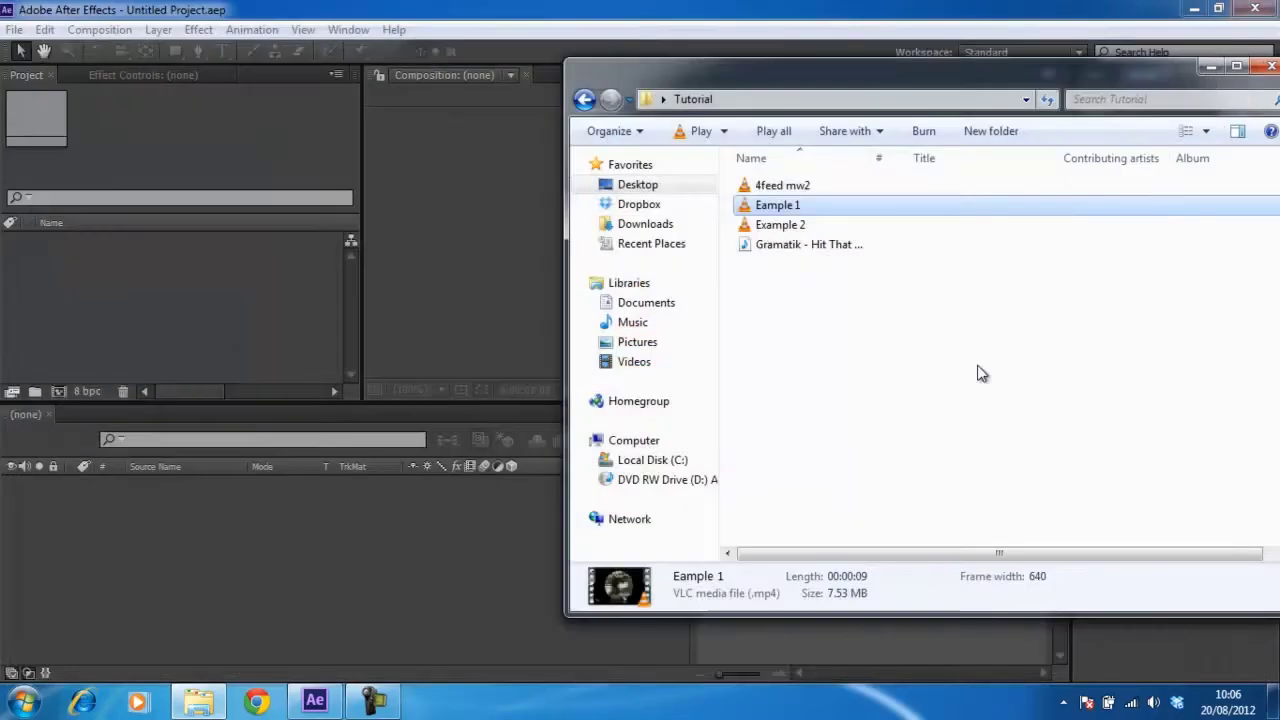
Play the Example 2 video in VLC, and close both the player and the Tutorial folder window.
{"action": "left_click", "coordinate": [826, 225]}
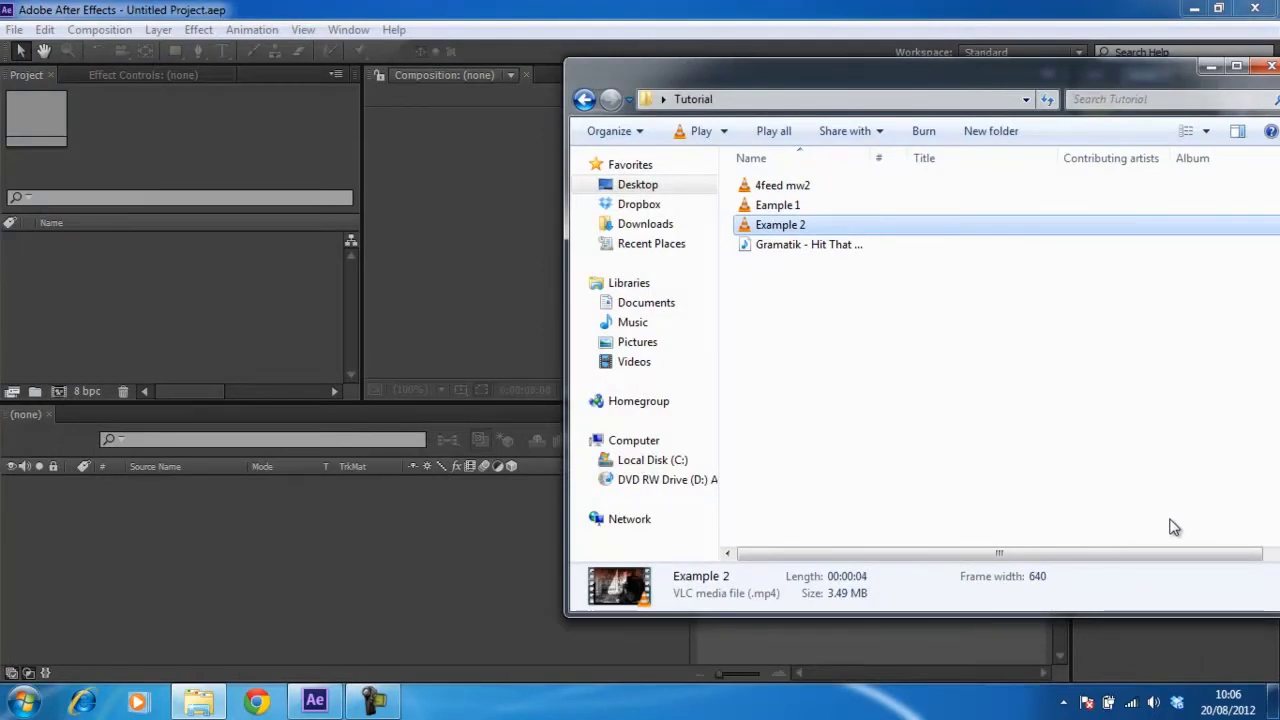
{"action": "double_click", "coordinate": [769, 224]}
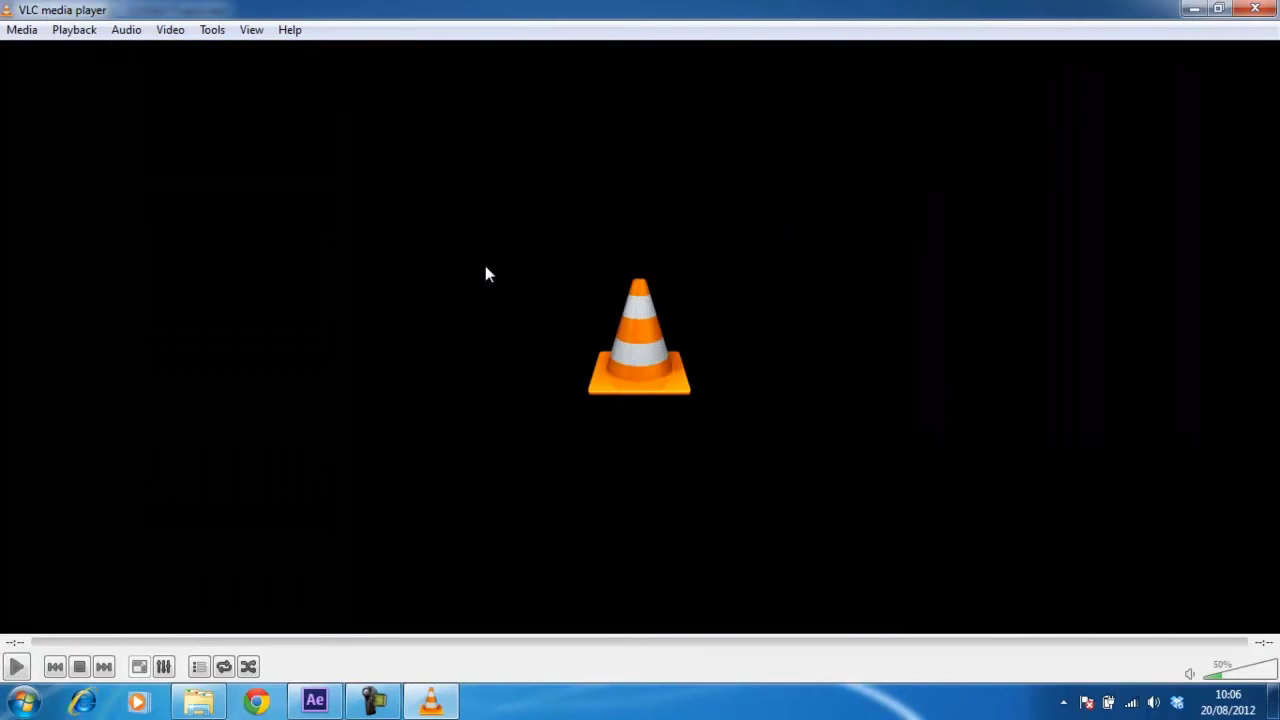
{"action": "left_click", "coordinate": [17, 666]}
{"action": "left_click", "coordinate": [1266, 9]}
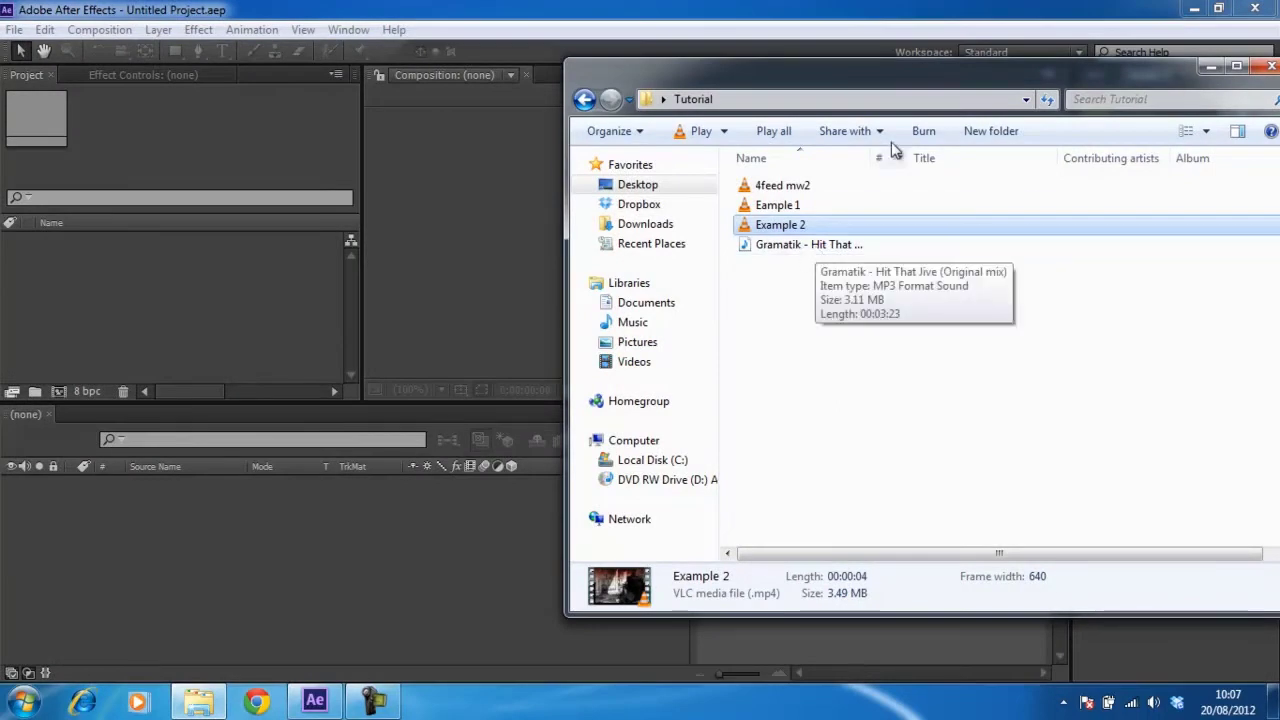
{"action": "left_click_drag", "start_coordinate": [1155, 85], "coordinate": [948, 123]}
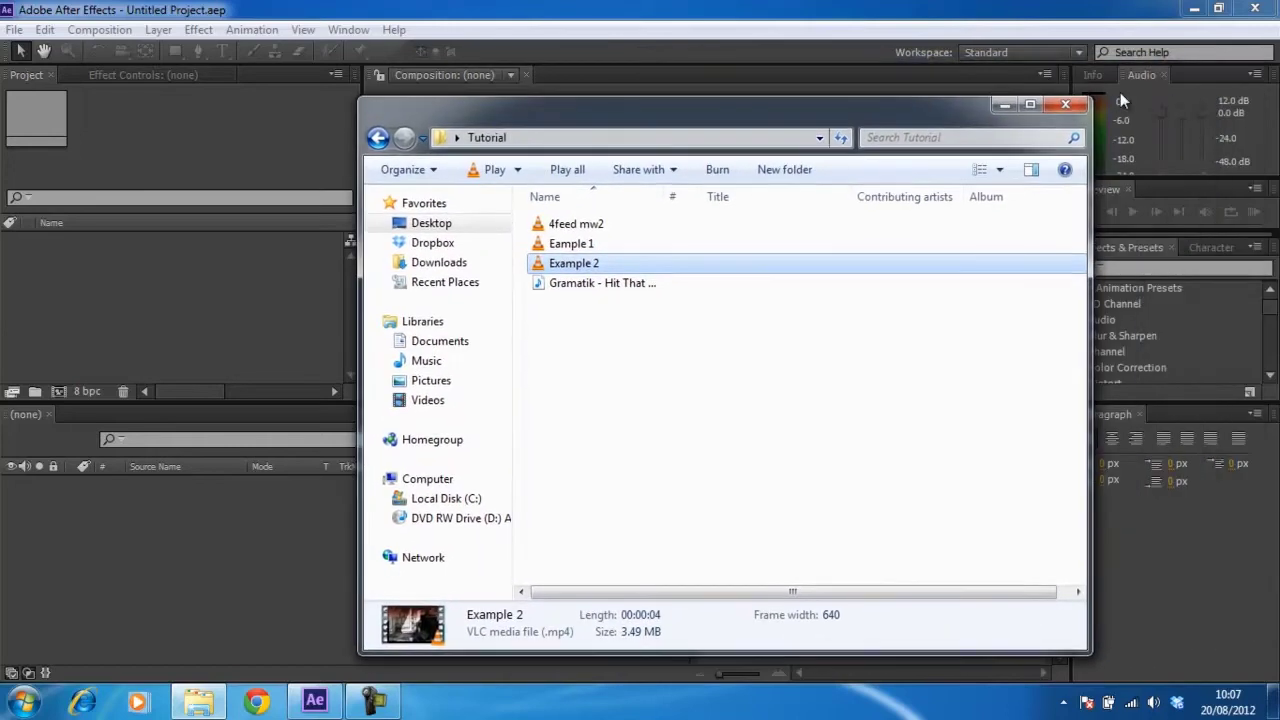
{"action": "left_click", "coordinate": [1065, 106]}
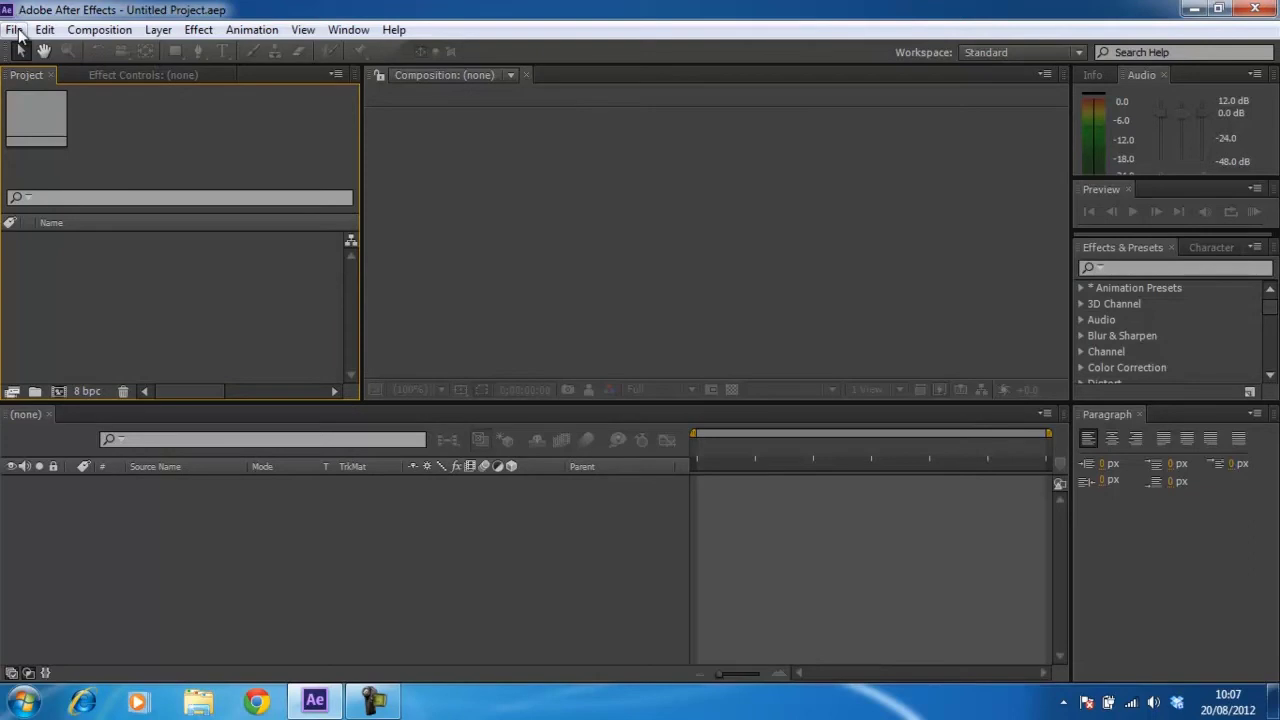
Open the Tutorial folder from the desktop in a new Explorer window and place it clear of the Project panel.
{"action": "left_click", "coordinate": [198, 702]}
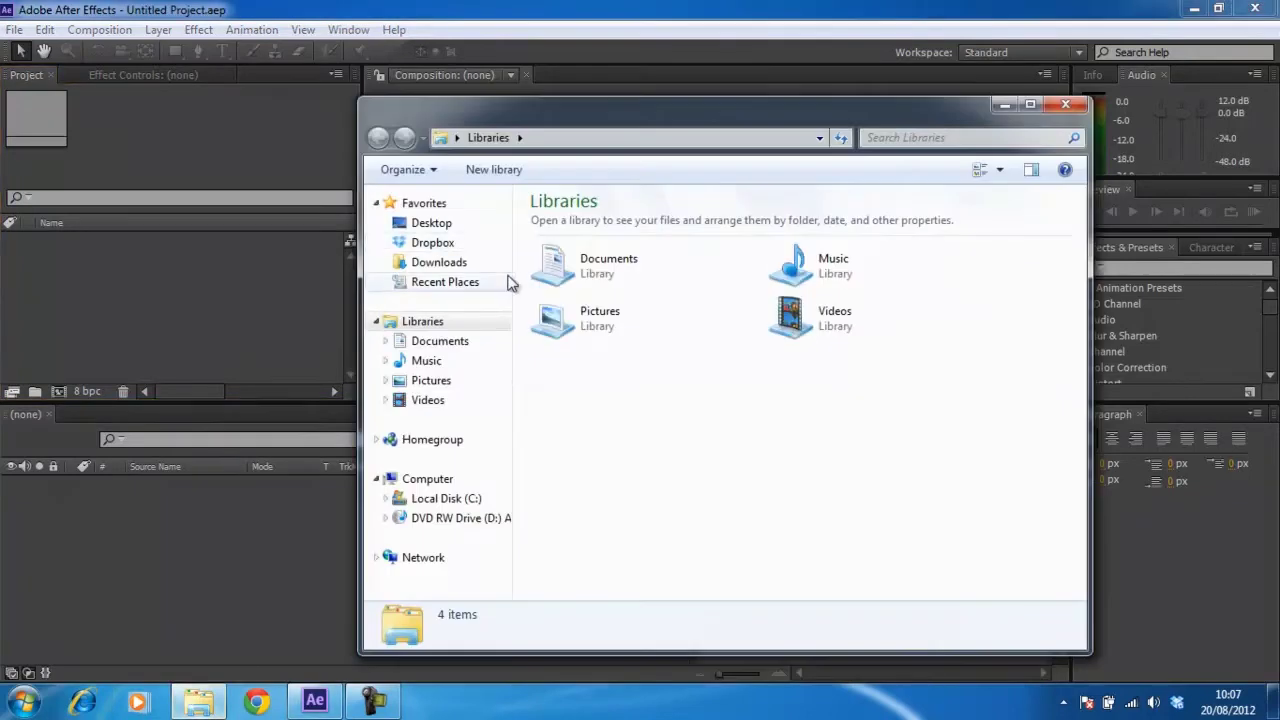
{"action": "left_click", "coordinate": [466, 225]}
{"action": "left_click_drag", "start_coordinate": [1082, 240], "coordinate": [1081, 363]}
{"action": "double_click", "coordinate": [681, 272]}
{"action": "left_click_drag", "start_coordinate": [662, 116], "coordinate": [704, 178]}
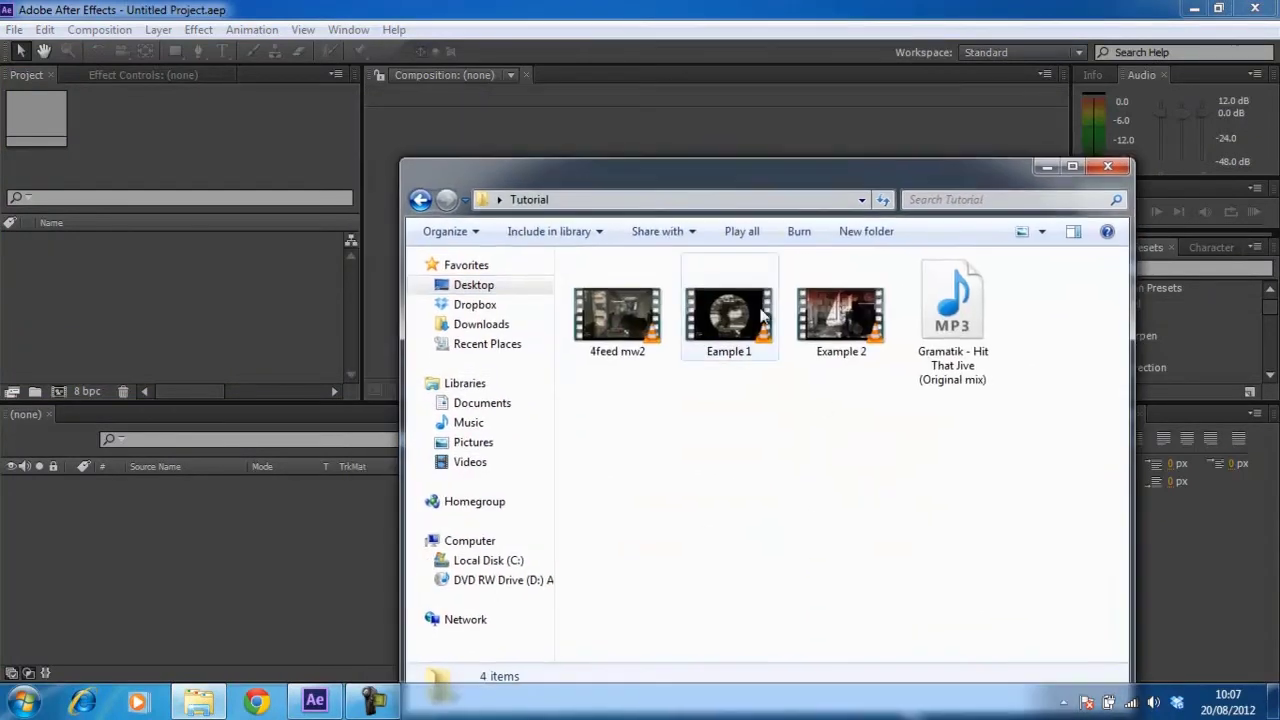
Import the 4feed mw2 video and the Gramatik - Hit That Jive (Original mix) MP3 into the After Effects project.
{"action": "left_click", "coordinate": [615, 333]}
{"action": "left_click_drag", "start_coordinate": [615, 333], "coordinate": [131, 304]}
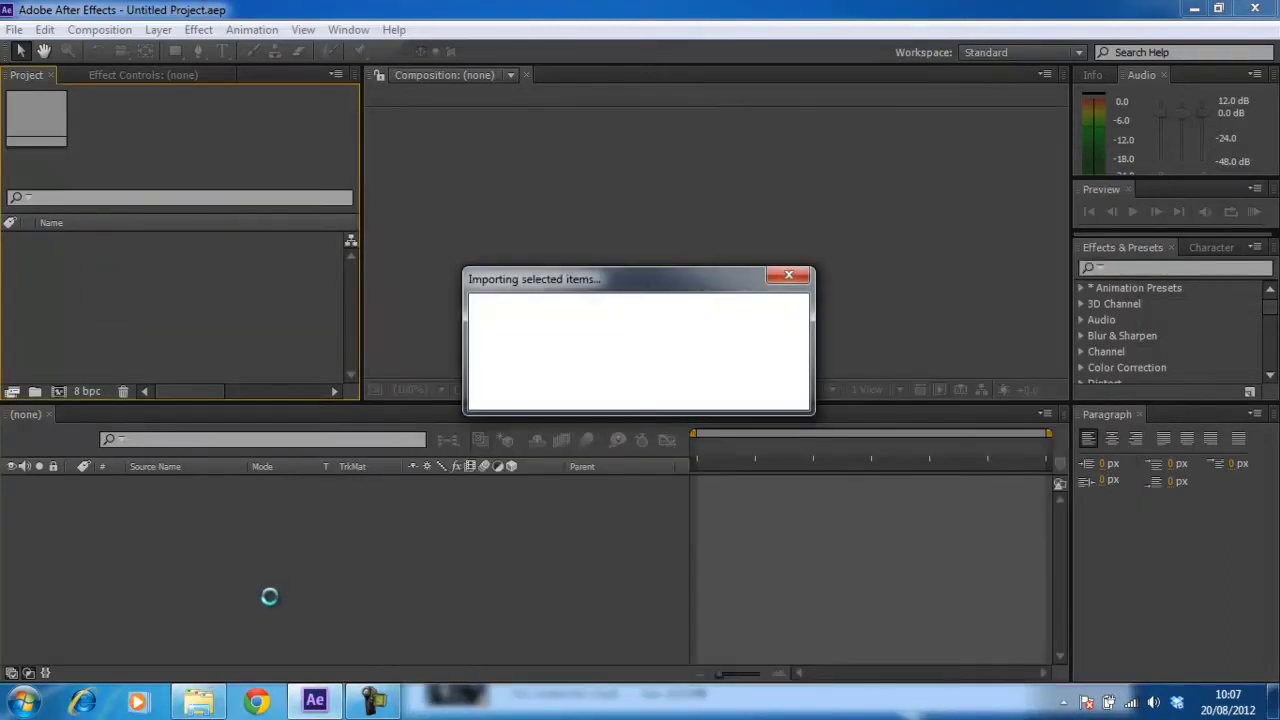
{"action": "left_click", "coordinate": [198, 702]}
{"action": "left_click_drag", "start_coordinate": [955, 300], "coordinate": [210, 310]}
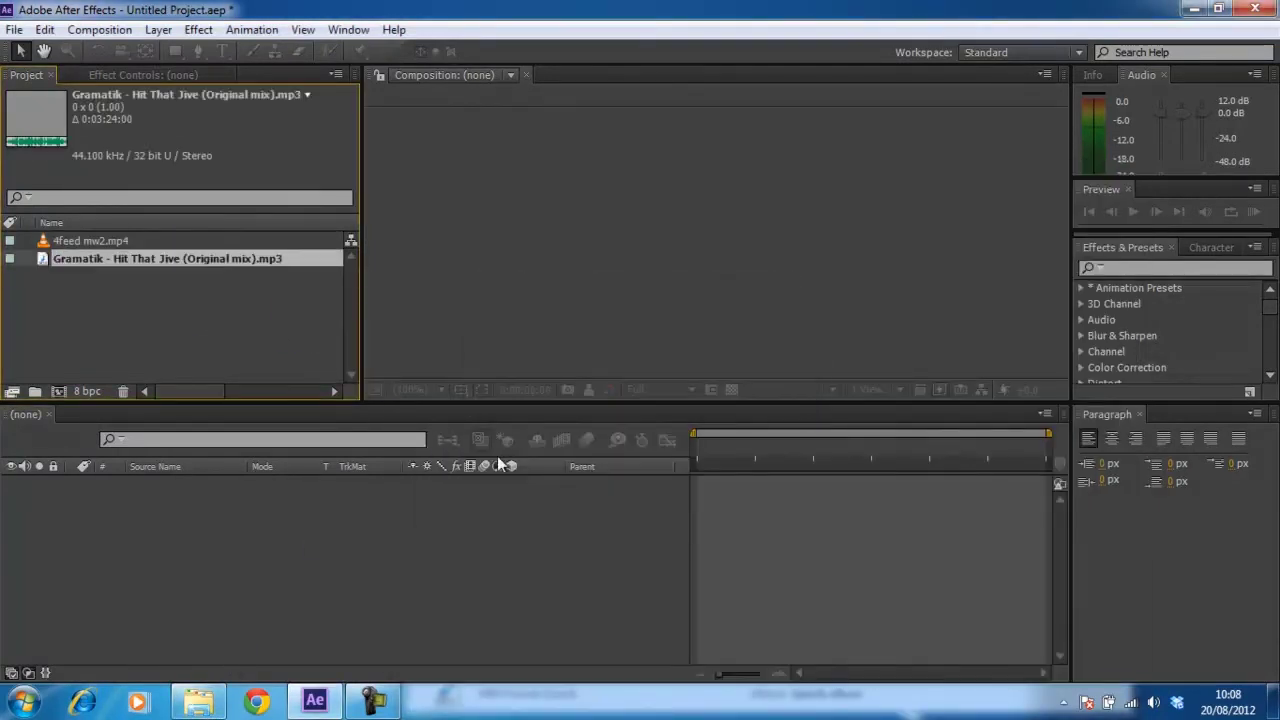
Create a composition from the Gramatik MP3 and hide the timeline's switches and Mode columns.
{"action": "left_click_drag", "start_coordinate": [269, 261], "coordinate": [327, 522]}
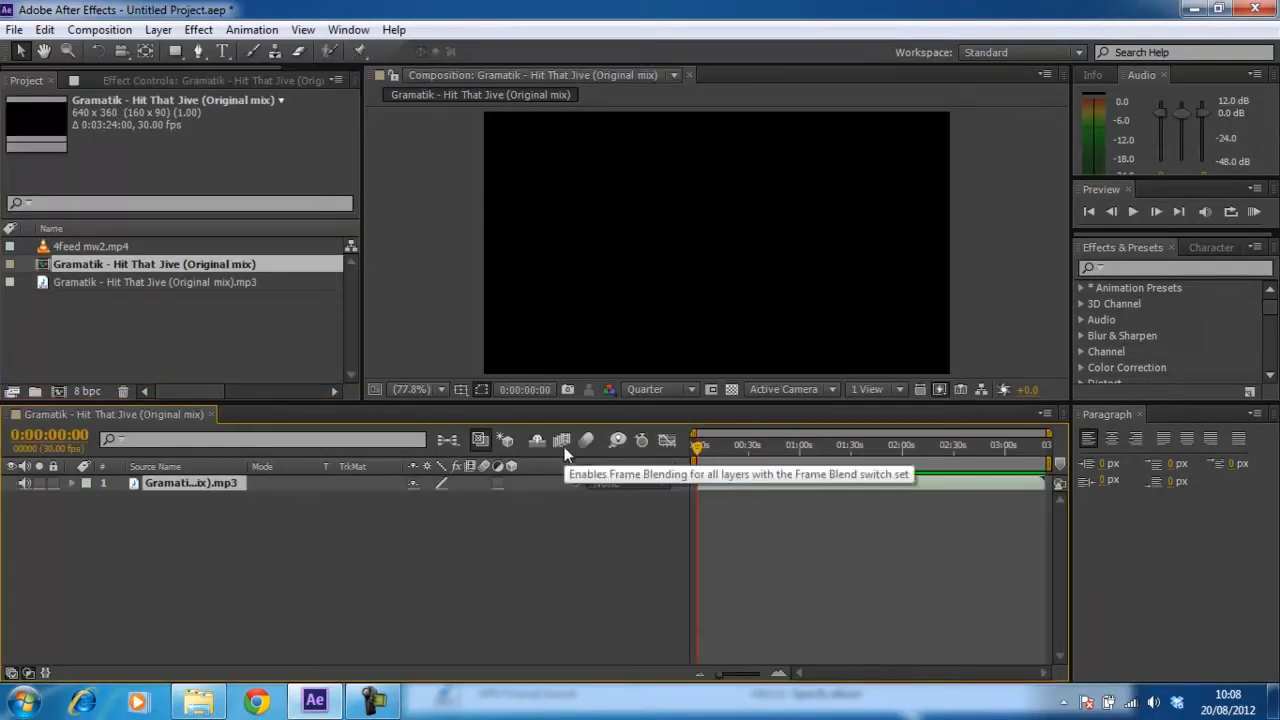
{"action": "key", "text": "F4"}
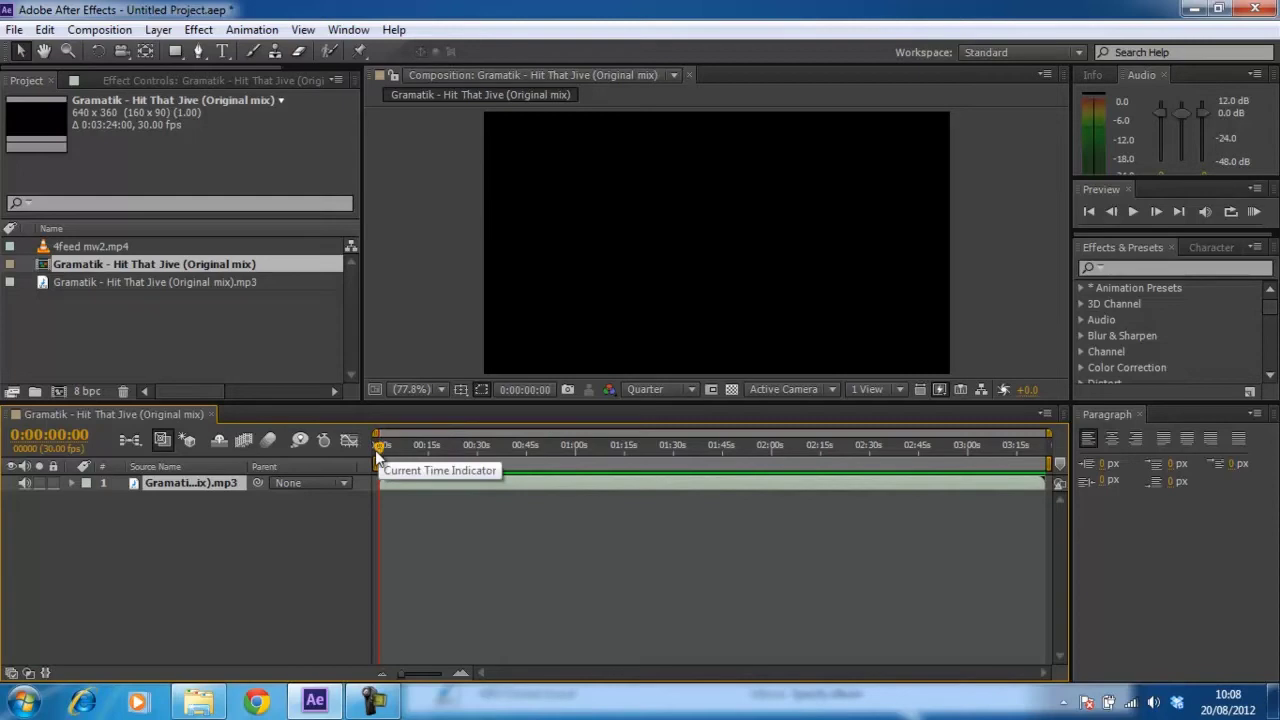
Set the work area start and current time to about 0:00:45, and display the MP3 layer's audio waveform.
{"action": "mouse_move", "coordinate": [378, 450]}
{"action": "left_mouse_down"}
{"action": "mouse_move", "coordinate": [846, 506]}
{"action": "mouse_move", "coordinate": [441, 458]}
{"action": "mouse_move", "coordinate": [345, 487]}
{"action": "mouse_move", "coordinate": [410, 463]}
{"action": "mouse_move", "coordinate": [624, 463]}
{"action": "mouse_move", "coordinate": [521, 463]}
{"action": "left_mouse_up"}
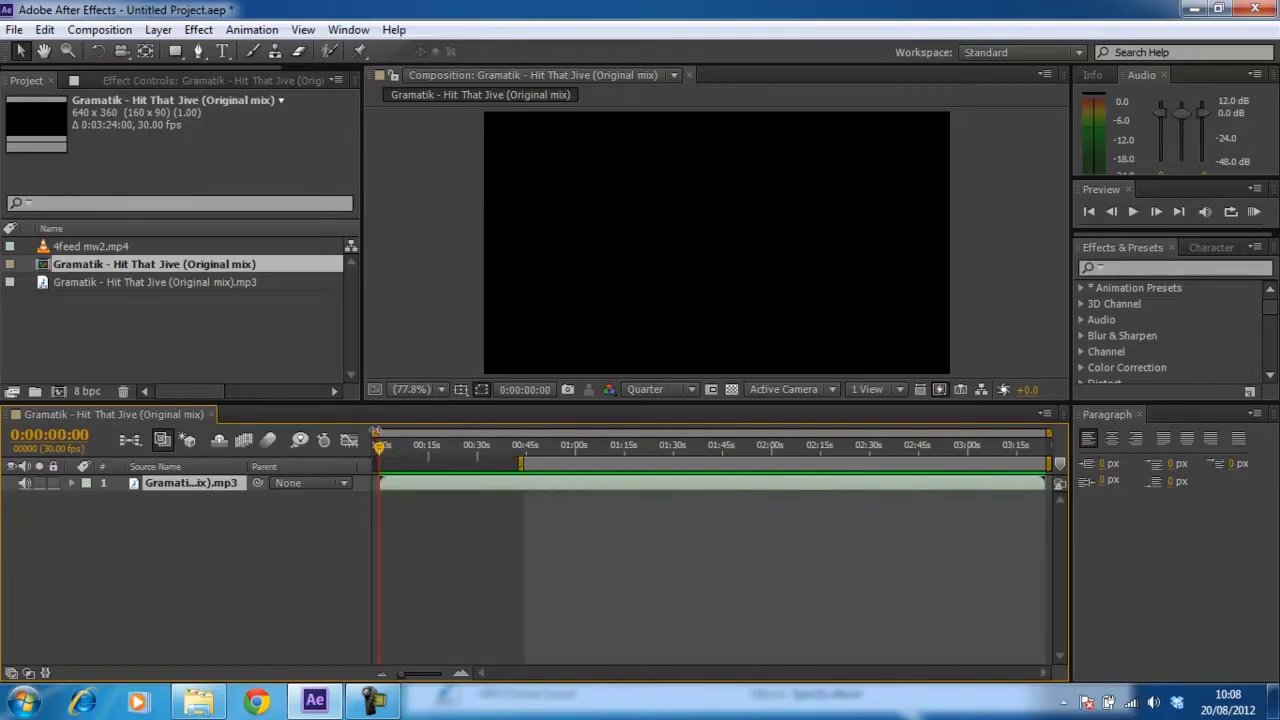
{"action": "left_click_drag", "start_coordinate": [379, 432], "coordinate": [458, 432]}
{"action": "left_click", "coordinate": [450, 447]}
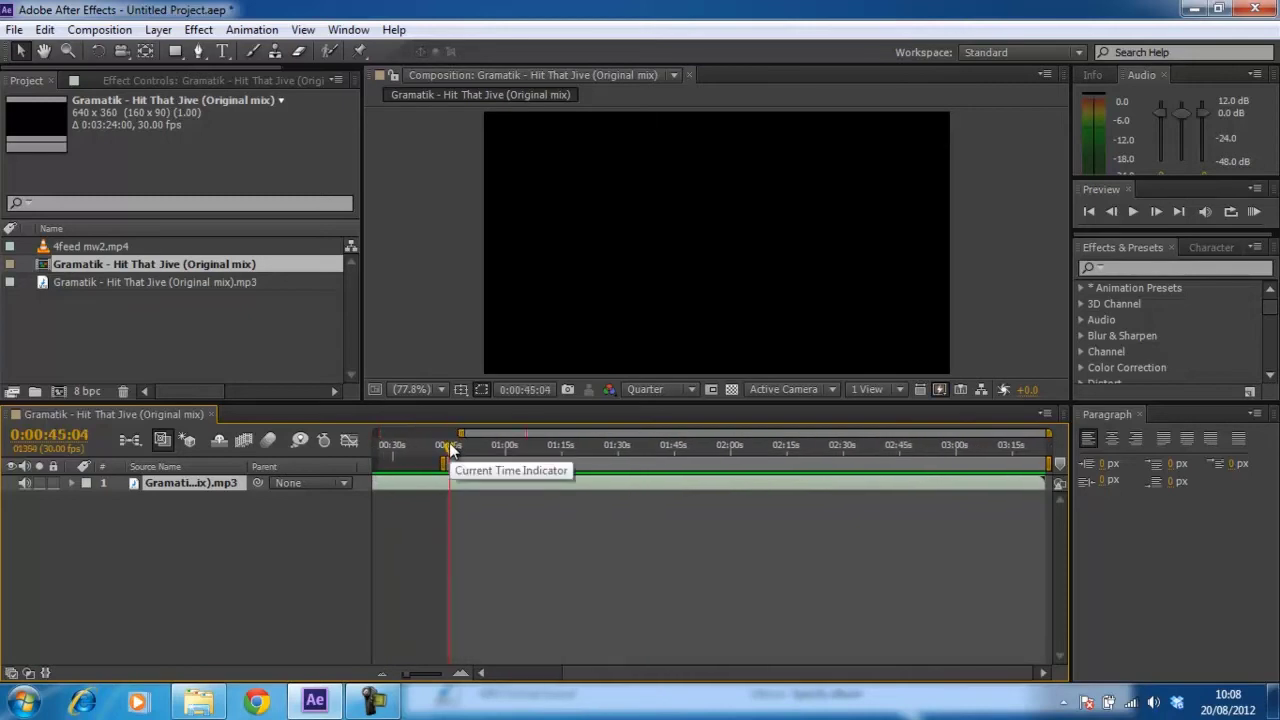
{"action": "key", "text": "l"}
{"action": "key", "text": "l"}
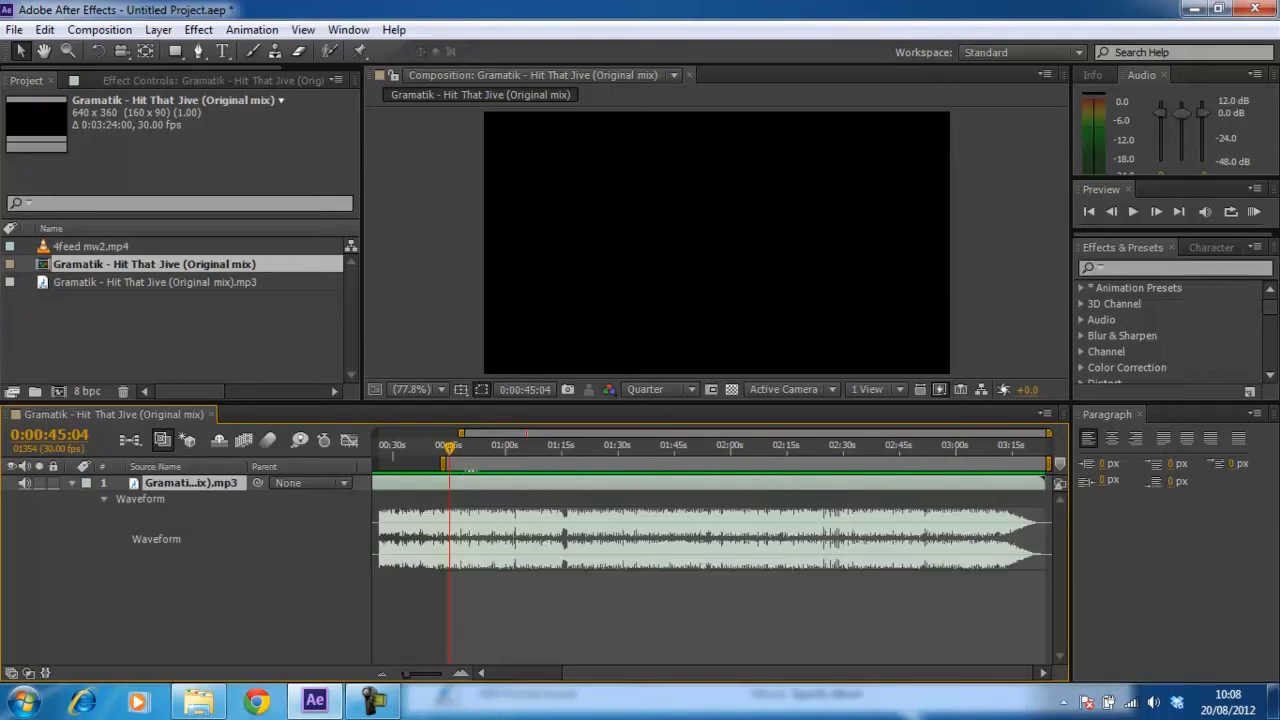
{"action": "left_click_drag", "start_coordinate": [460, 434], "coordinate": [362, 438]}
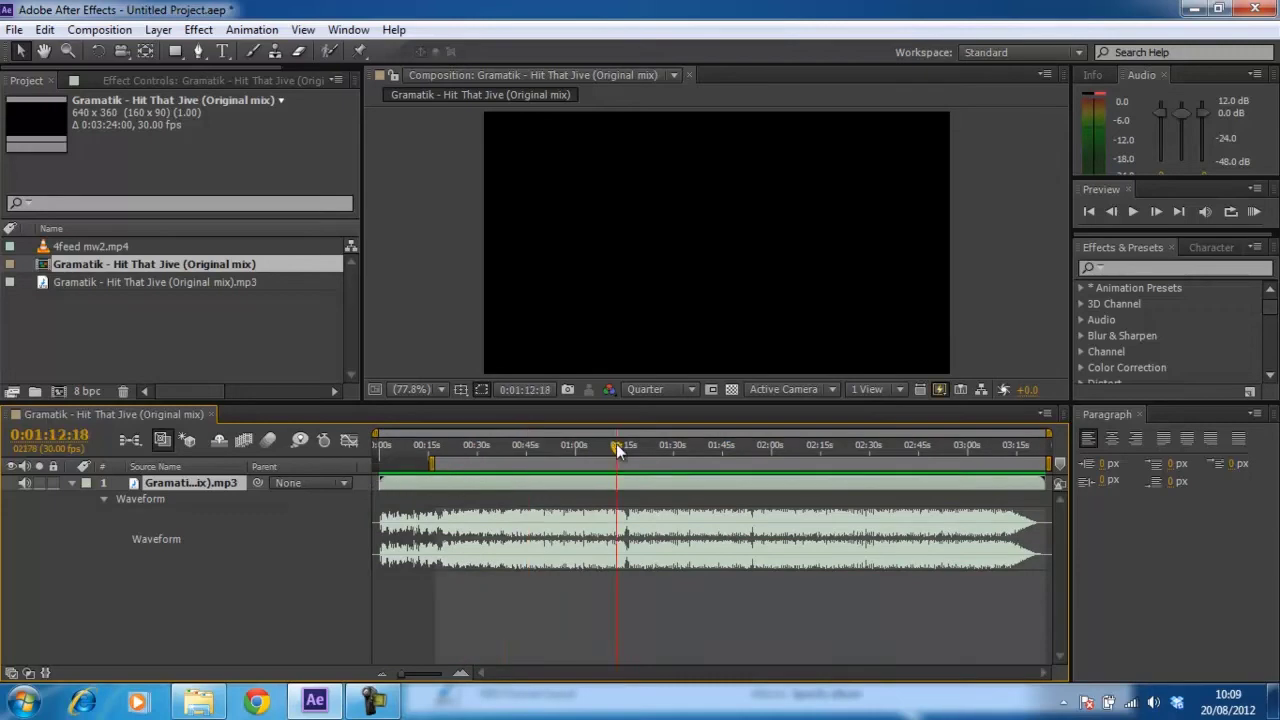
Move the current time to 0:00:38:05 and the work area start just before it, and preview the song's audio.
{"action": "left_click_drag", "start_coordinate": [616, 446], "coordinate": [474, 478]}
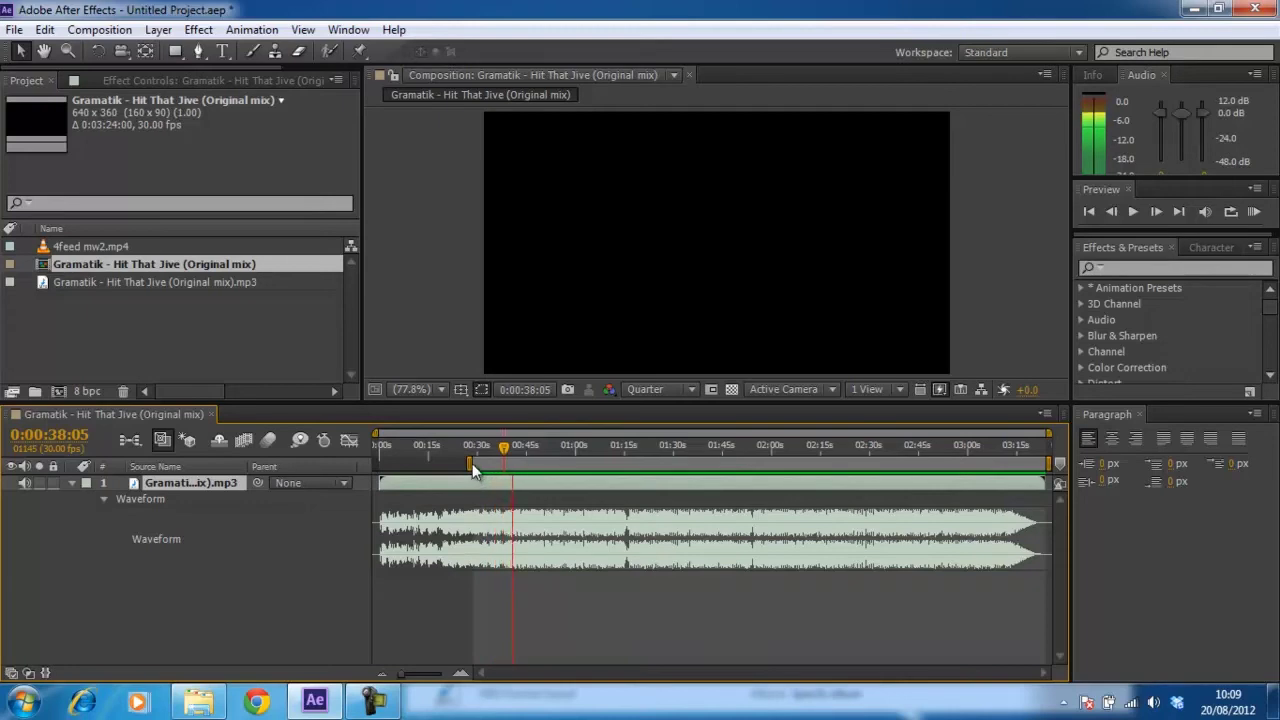
{"action": "left_click_drag", "start_coordinate": [469, 464], "coordinate": [493, 466]}
{"action": "key", "text": "KP_Decimal"}
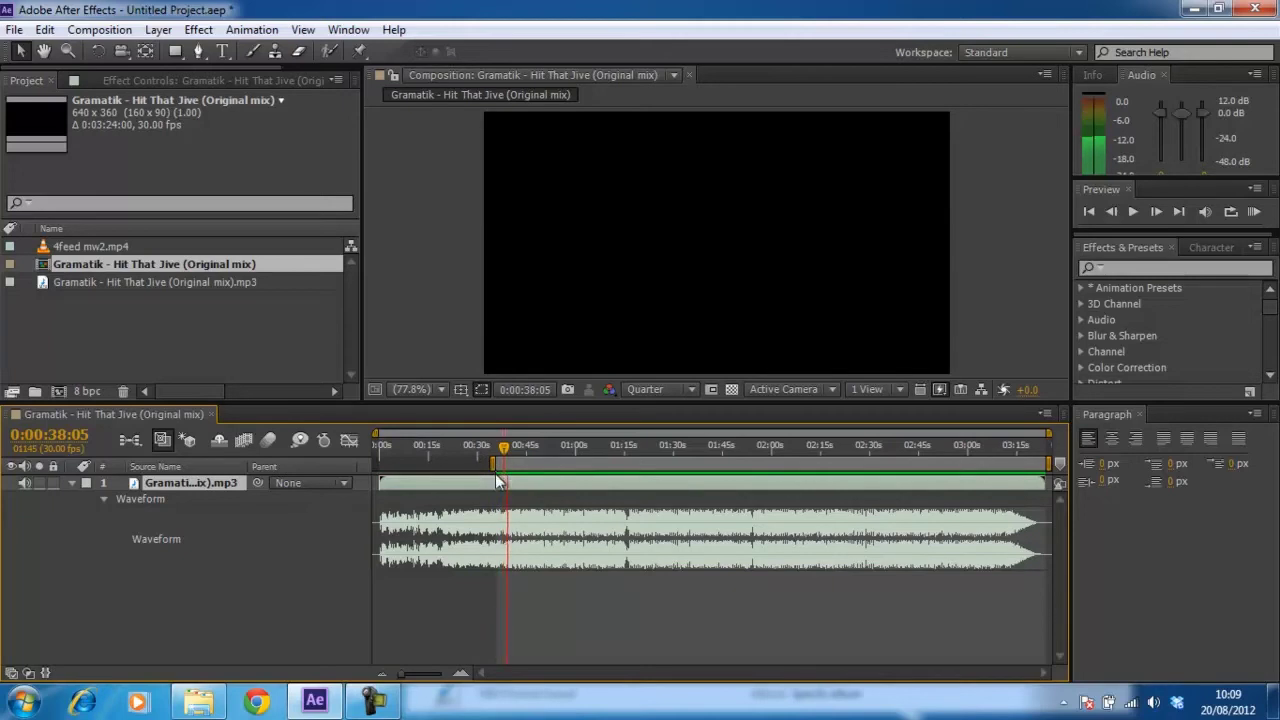
Trim the start of the MP3 layer at 0:00:36:05 and slide the trimmed layer to the beginning of the composition.
{"action": "left_click_drag", "start_coordinate": [504, 450], "coordinate": [497, 452]}
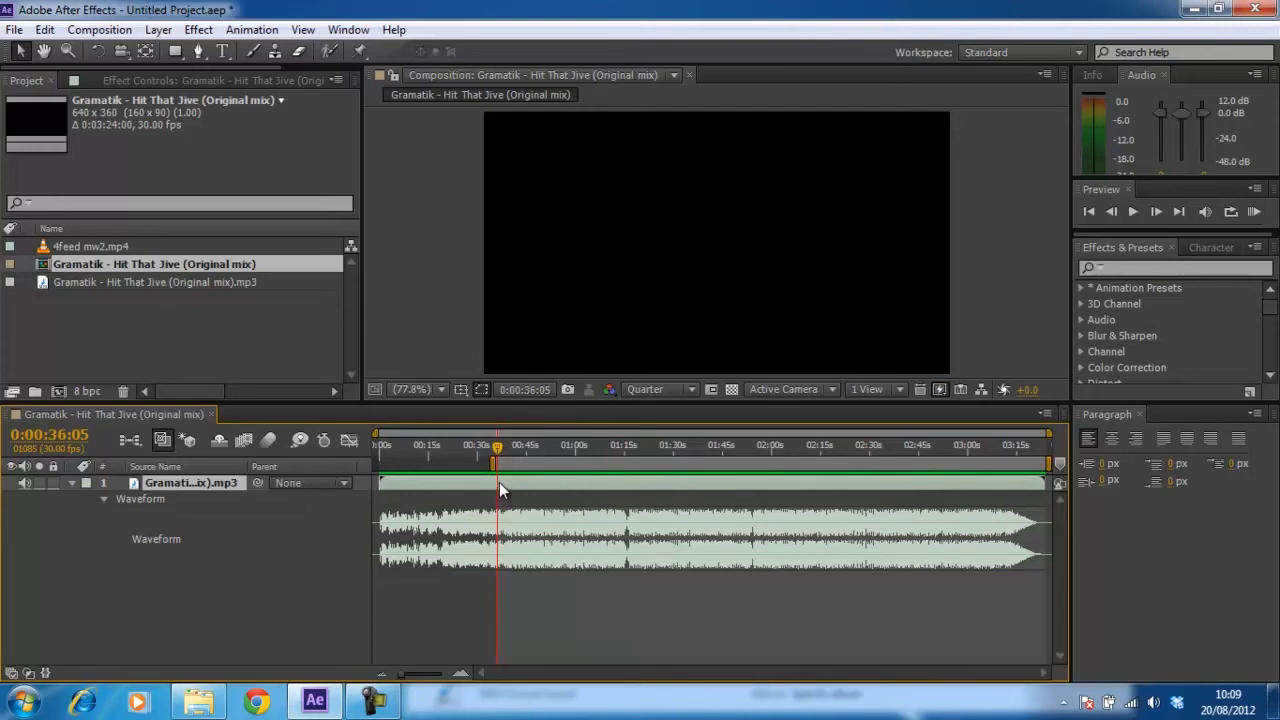
{"action": "key", "text": "alt+["}
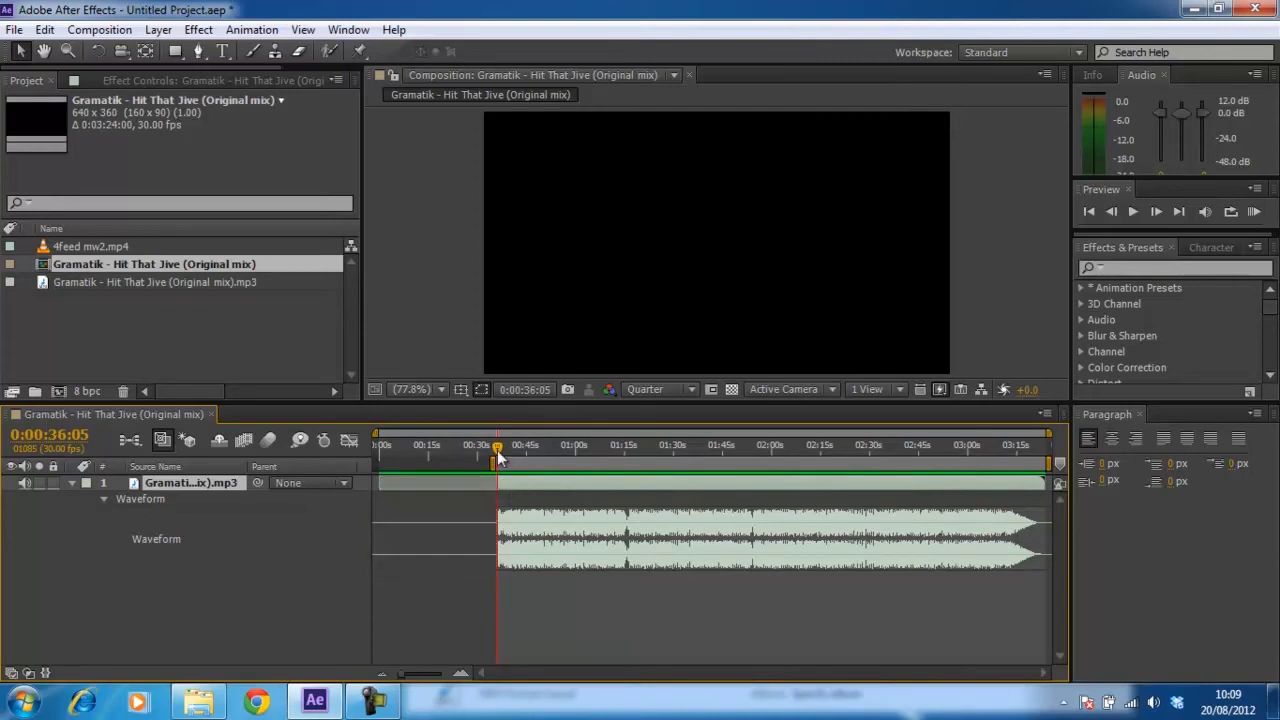
{"action": "left_click_drag", "start_coordinate": [498, 456], "coordinate": [482, 488]}
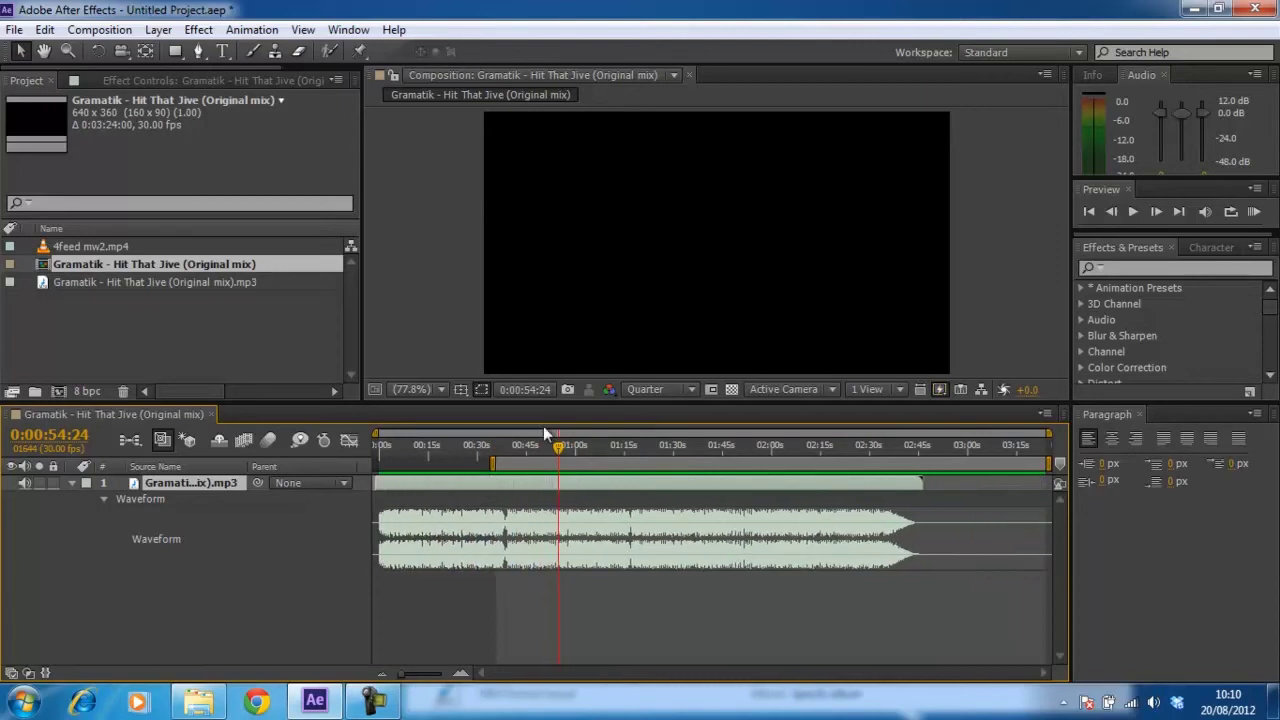
Return the current time to 0:00:00:00 and set the work area from there to about 0:00:30.
{"action": "left_click_drag", "start_coordinate": [558, 447], "coordinate": [380, 445]}
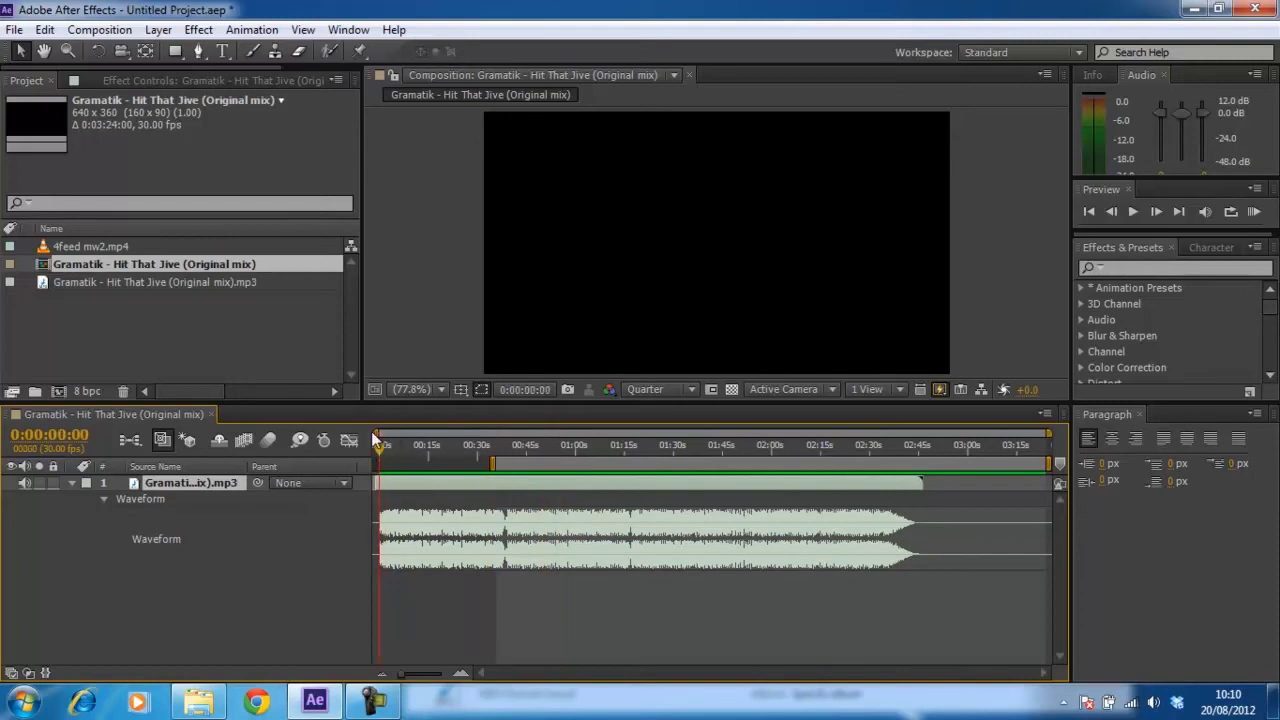
{"action": "left_click_drag", "start_coordinate": [492, 463], "coordinate": [711, 487]}
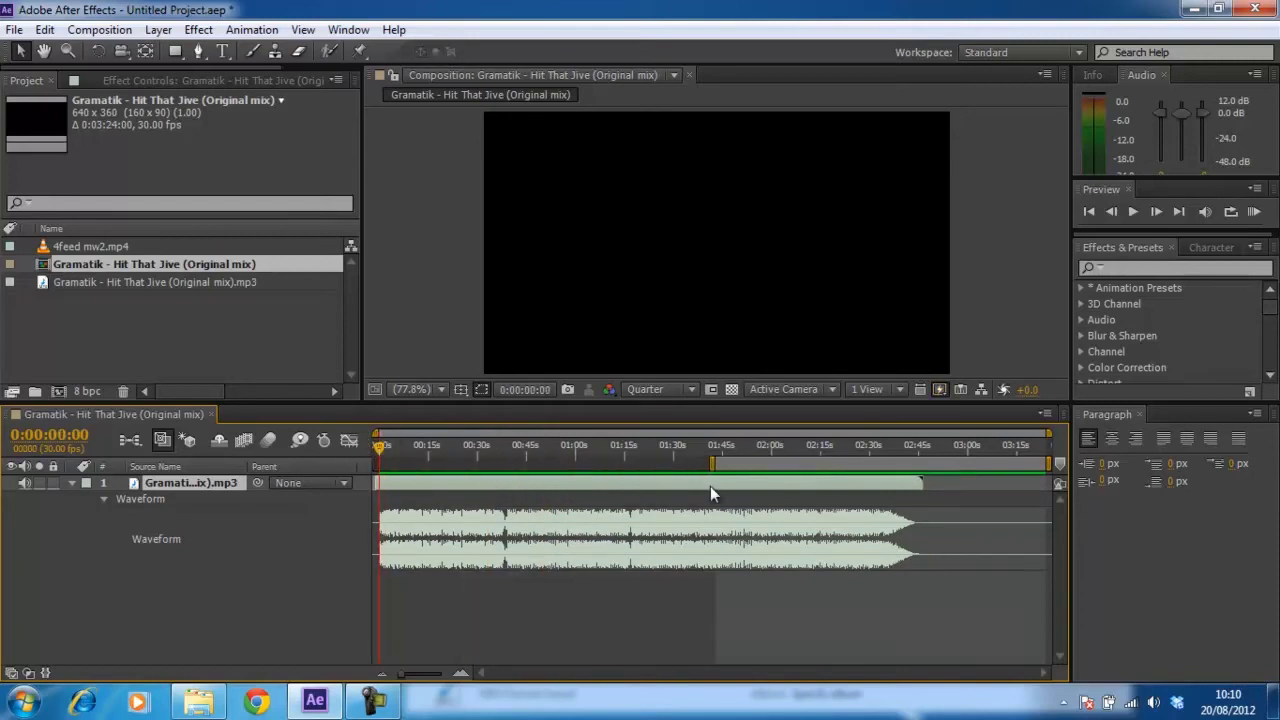
{"action": "key", "text": "b"}
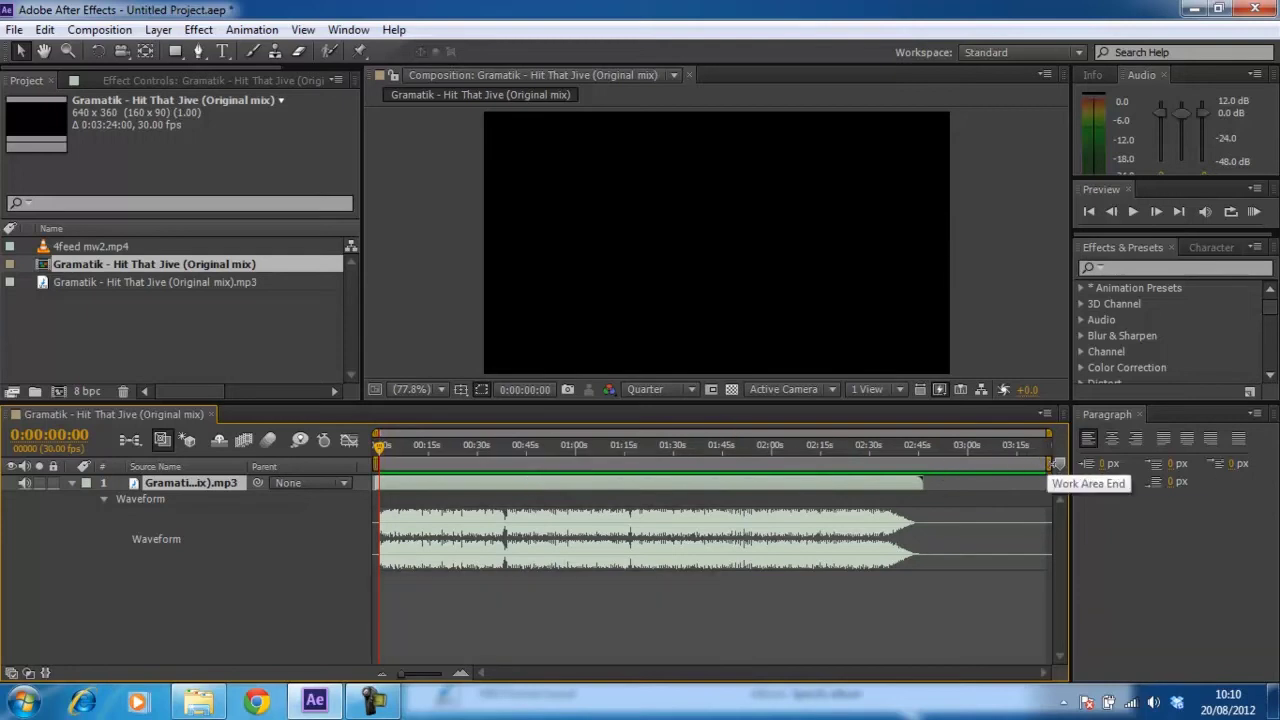
{"action": "left_click_drag", "start_coordinate": [1055, 463], "coordinate": [488, 463]}
{"action": "mouse_move", "coordinate": [491, 508]}
{"action": "left_mouse_down"}
{"action": "mouse_move", "coordinate": [505, 508]}
{"action": "mouse_move", "coordinate": [481, 514]}
{"action": "left_mouse_up"}
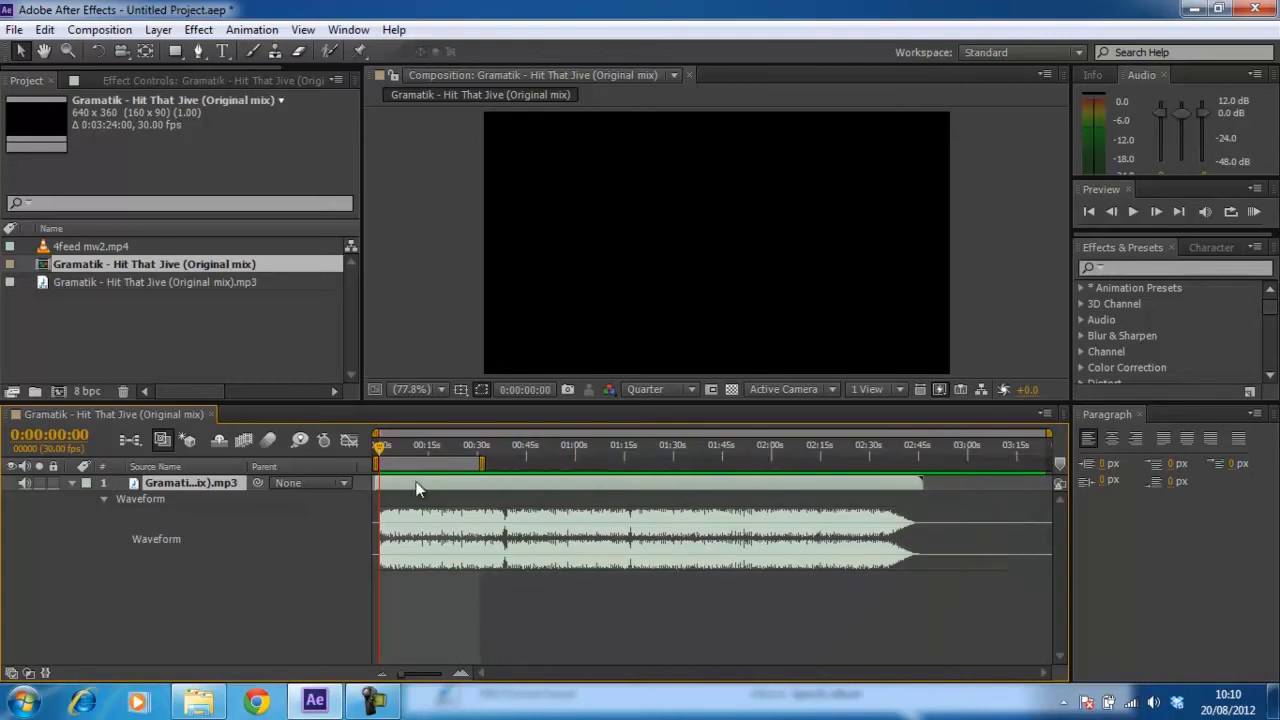
Set the work area end to 0:00:16:02 and preview the opening section of the song.
{"action": "left_click_drag", "start_coordinate": [381, 448], "coordinate": [433, 452]}
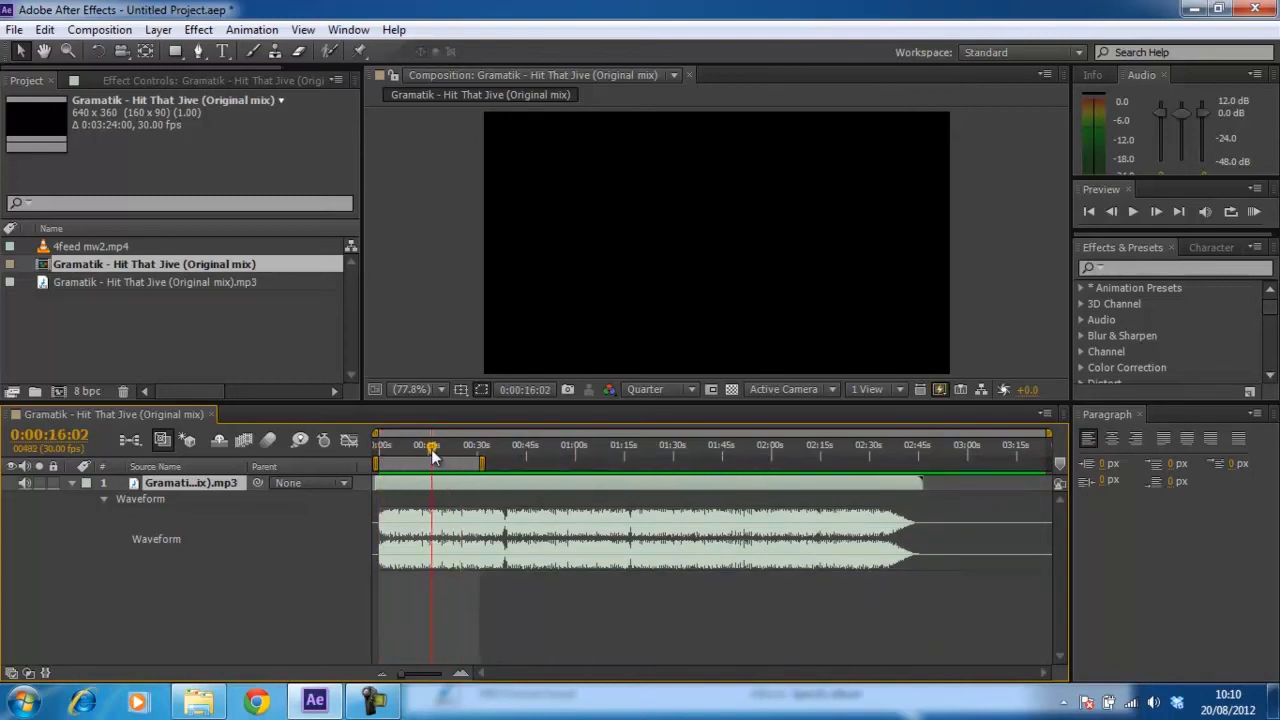
{"action": "key", "text": "n"}
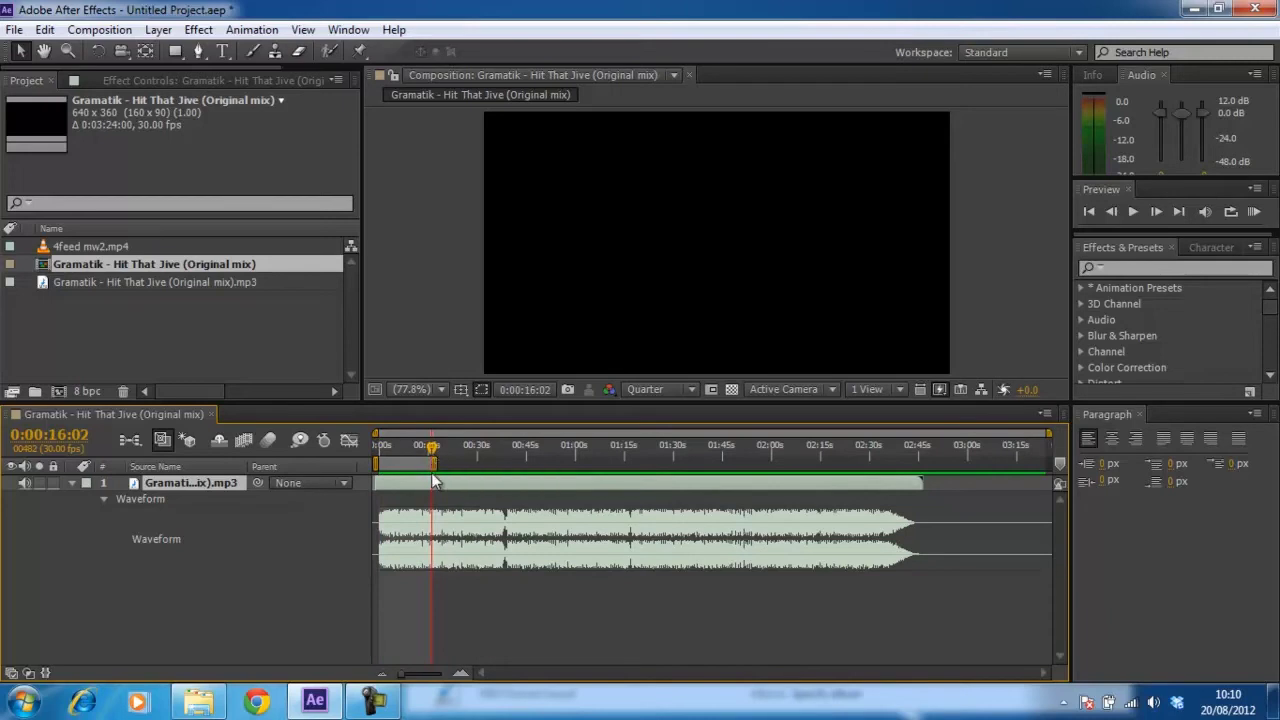
{"action": "key", "text": "KP_0"}
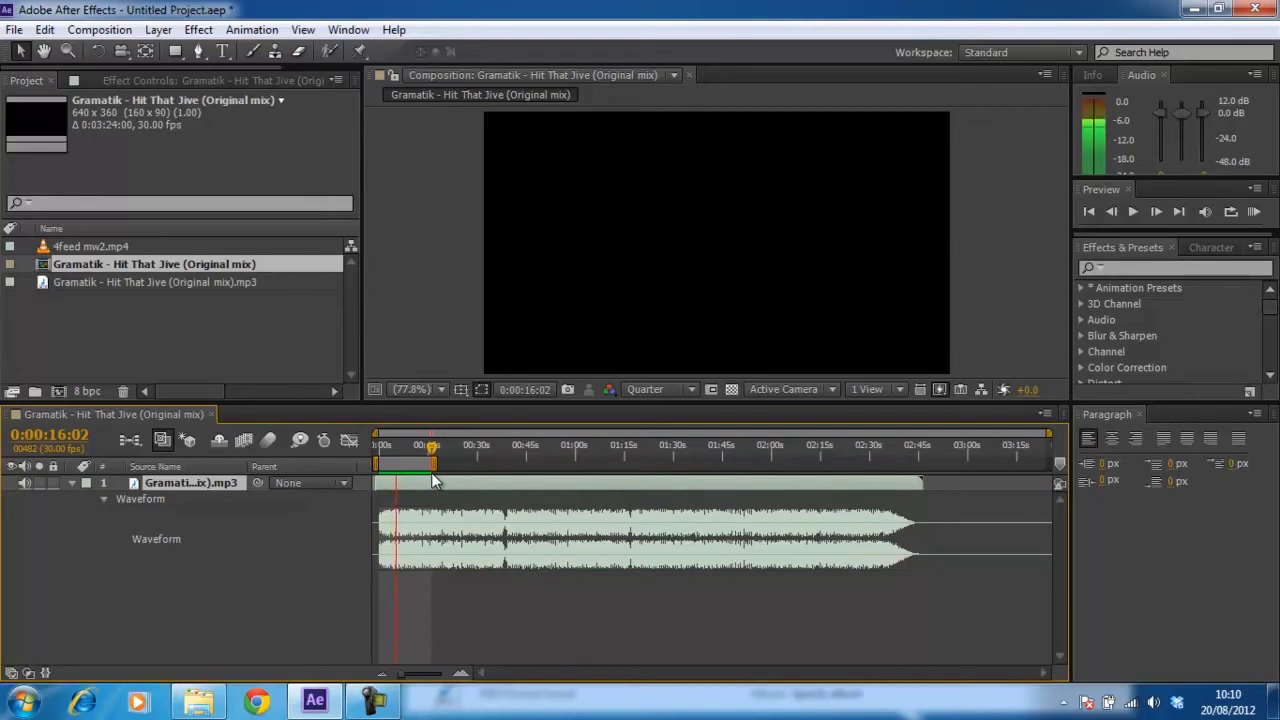
Shorten the work area to end at about 0:00:07:22 and trim the composition to the work area.
{"action": "left_click_drag", "start_coordinate": [433, 465], "coordinate": [407, 467]}
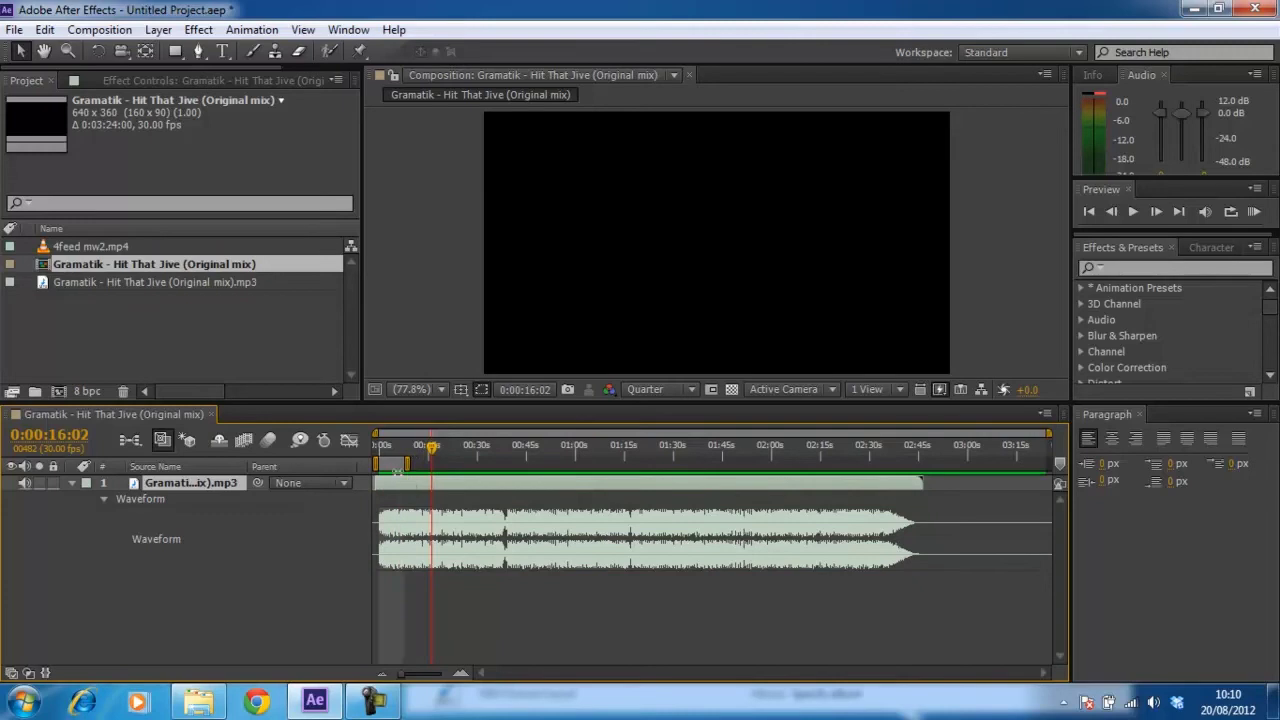
{"action": "right_click", "coordinate": [395, 465]}
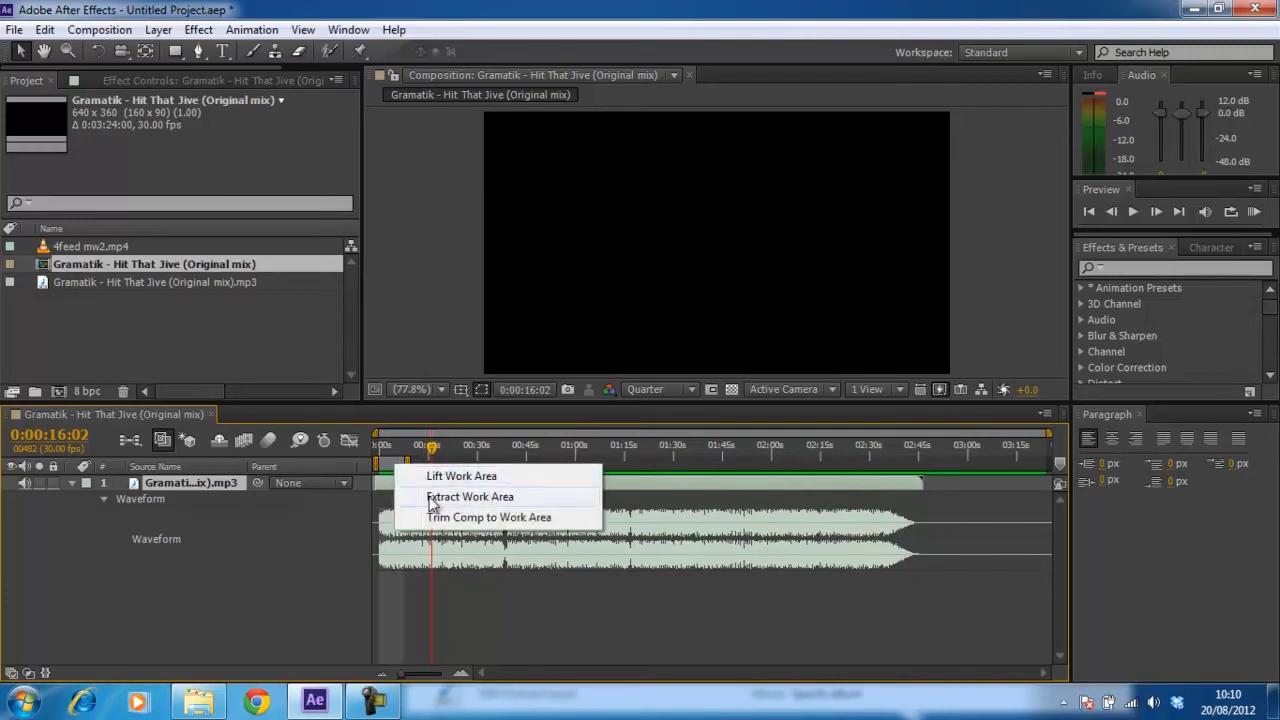
{"action": "left_click", "coordinate": [488, 517]}
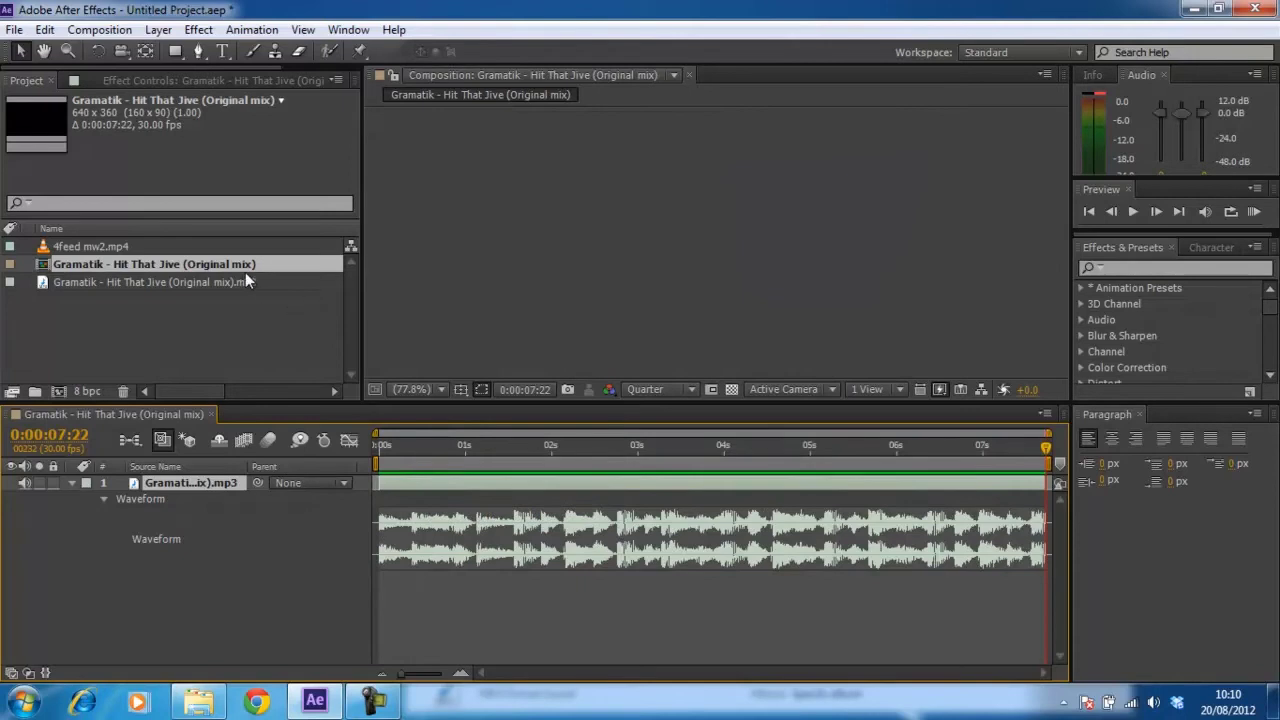
Place 4feed mw2.mp4 above the MP3 layer and trim its start at 0:00:02:02, sliding the trimmed clip to the composition's beginning.
{"action": "left_click_drag", "start_coordinate": [236, 250], "coordinate": [266, 484]}
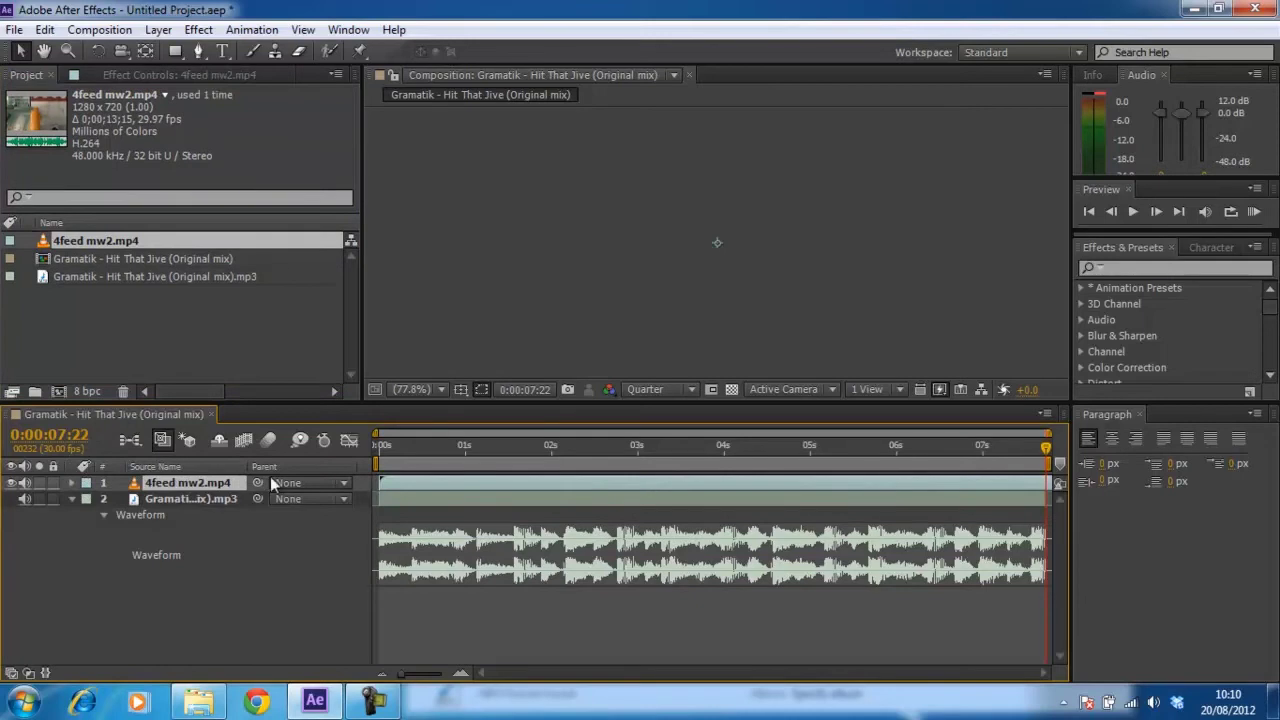
{"action": "left_click_drag", "start_coordinate": [492, 447], "coordinate": [559, 467]}
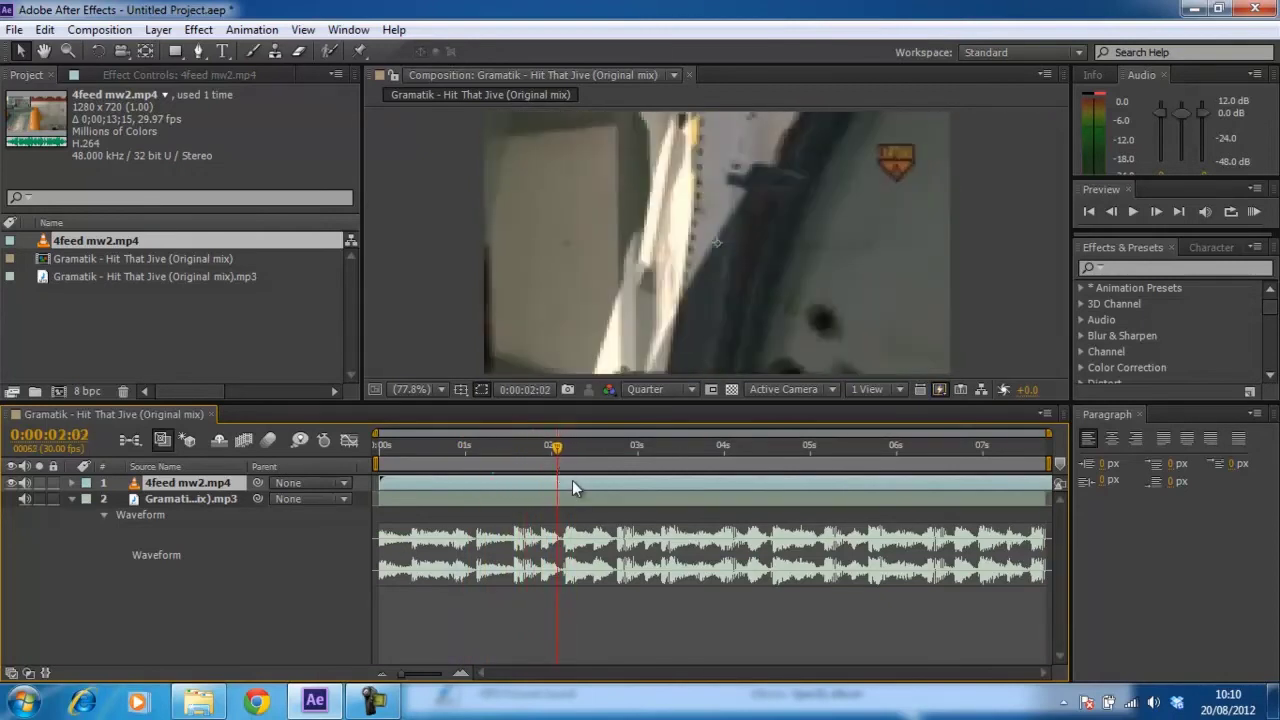
{"action": "key", "text": "alt+bracketleft"}
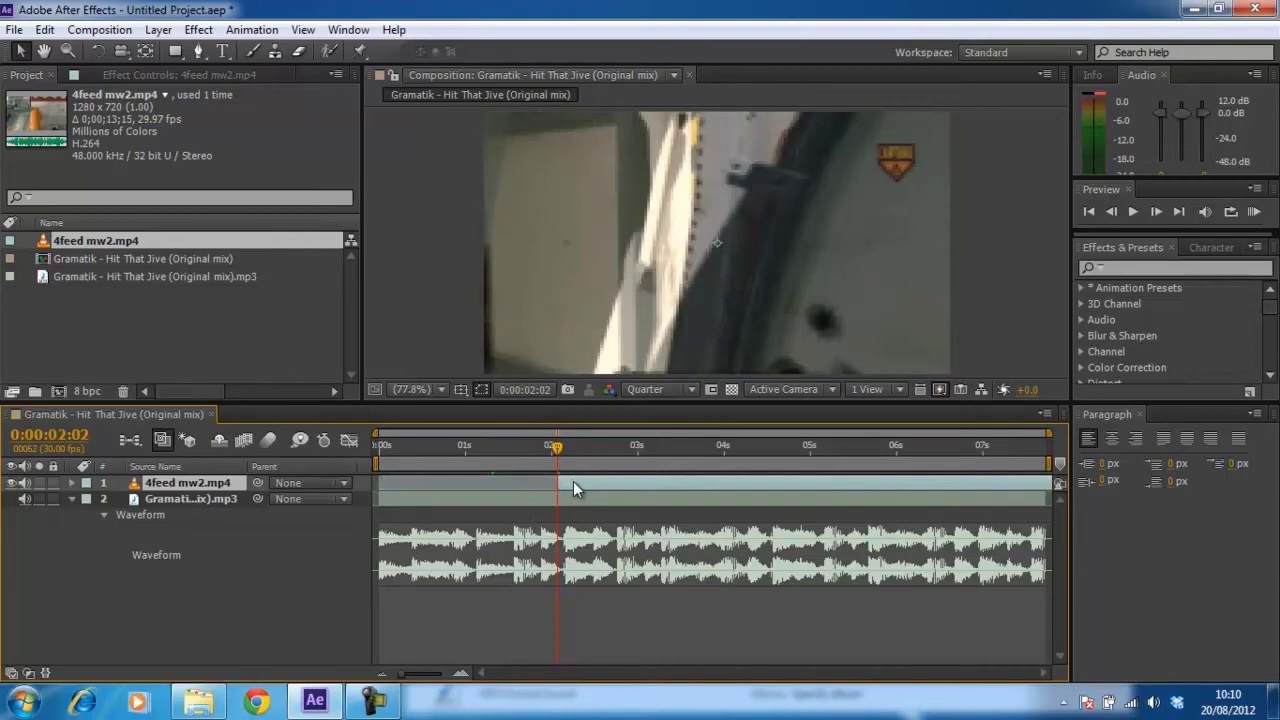
{"action": "left_click_drag", "start_coordinate": [586, 482], "coordinate": [409, 474]}
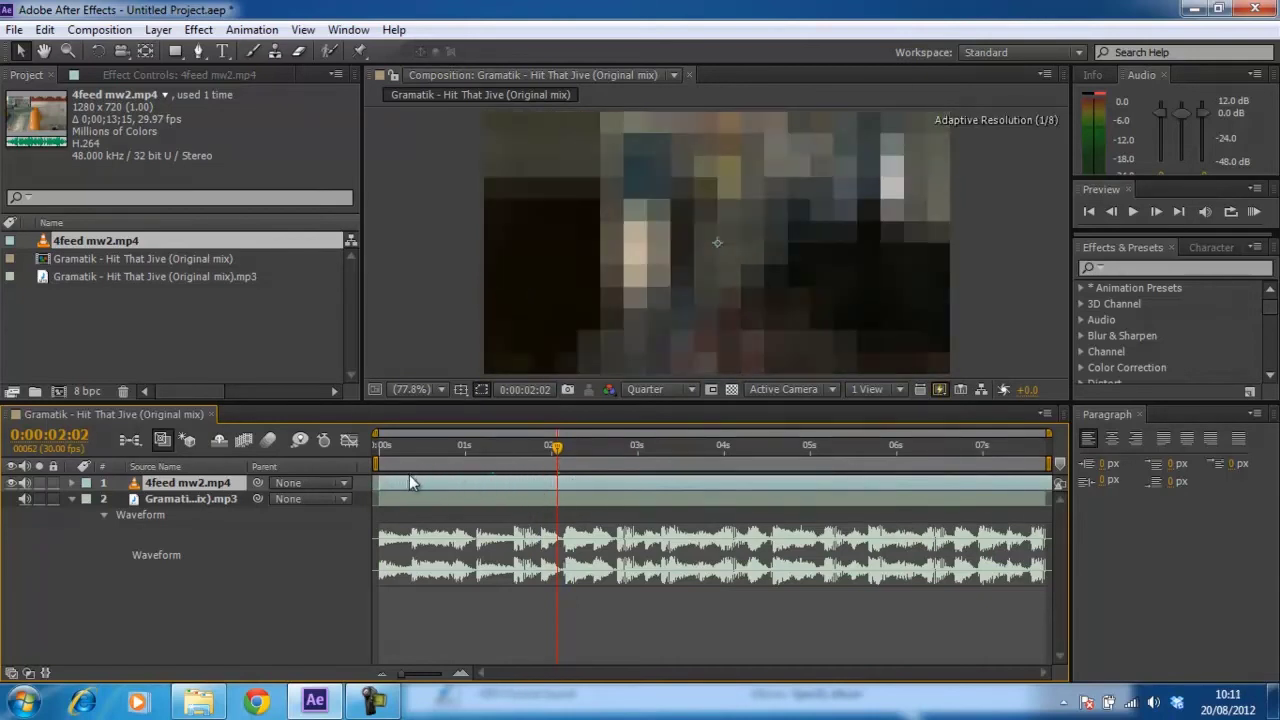
Move the current time to 0:00:01:06, then set the preview resolution to Half and enlarge the composition view.
{"action": "left_click_drag", "start_coordinate": [557, 447], "coordinate": [482, 487]}
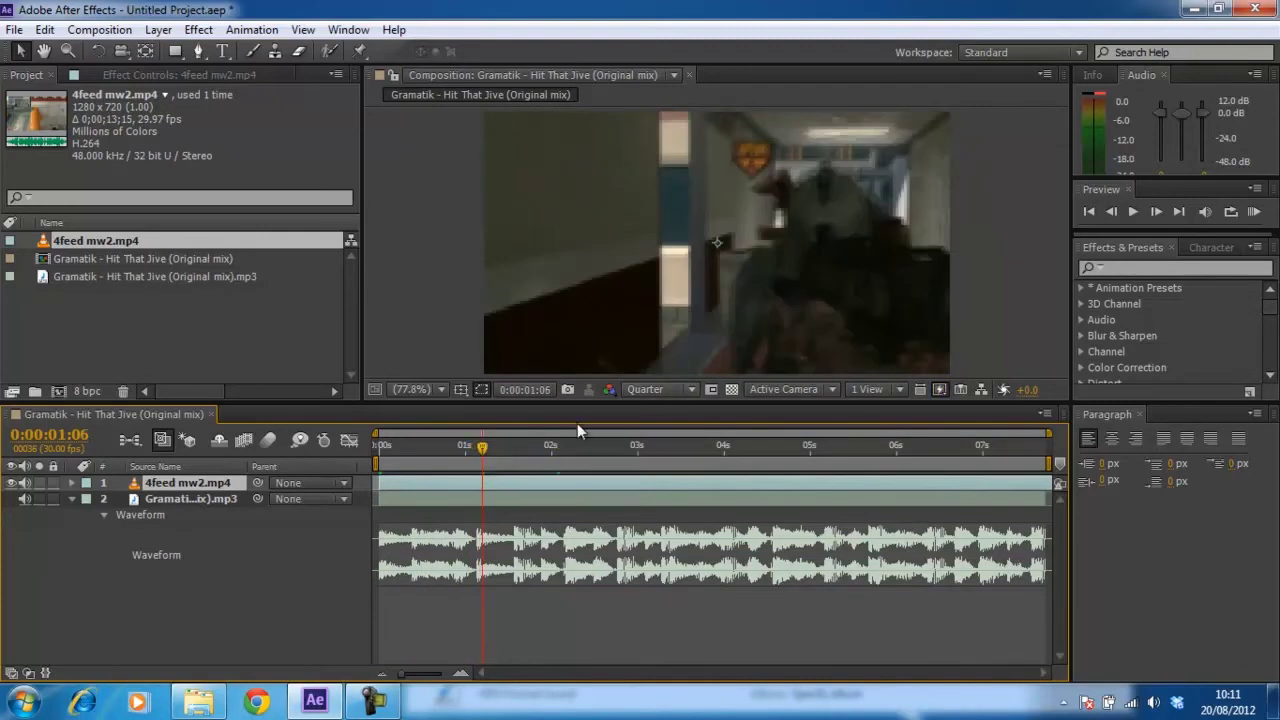
{"action": "left_click", "coordinate": [683, 388]}
{"action": "left_click", "coordinate": [679, 462]}
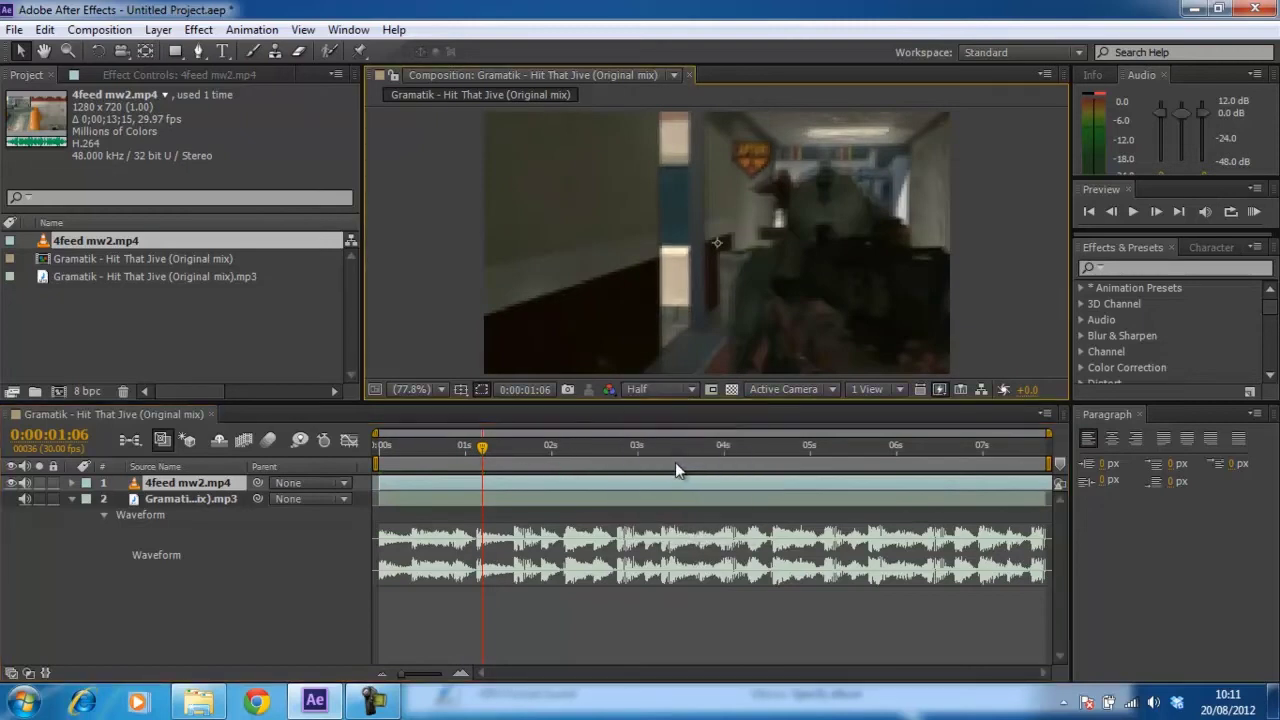
{"action": "left_click_drag", "start_coordinate": [639, 408], "coordinate": [510, 458]}
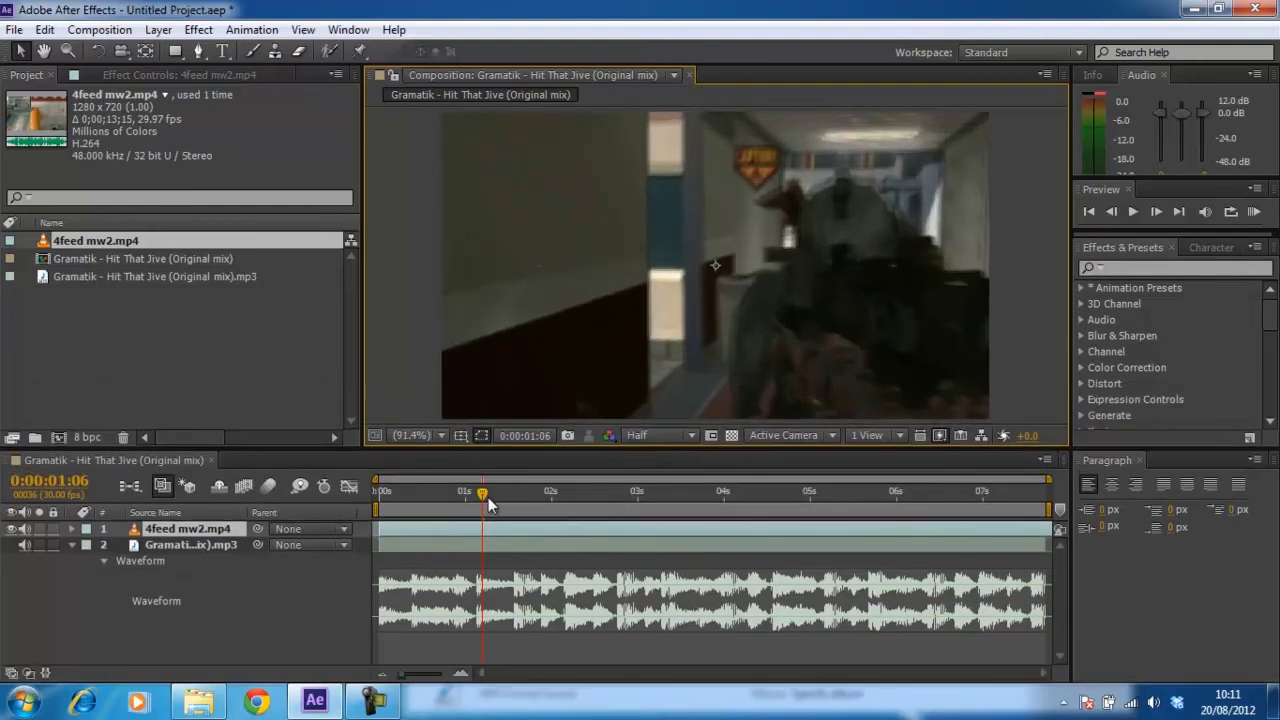
Enable time remapping on the 4feed mw2.mp4 layer.
{"action": "right_click", "coordinate": [494, 529]}
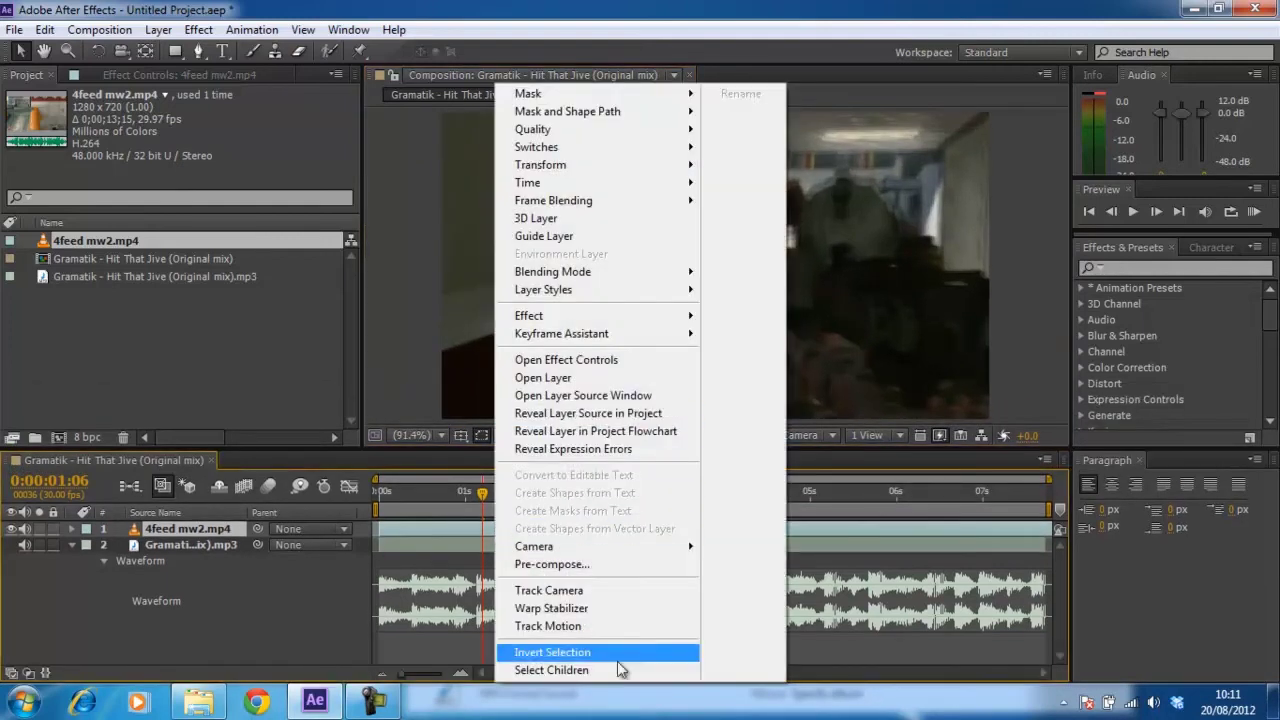
{"action": "mouse_move", "coordinate": [619, 339]}
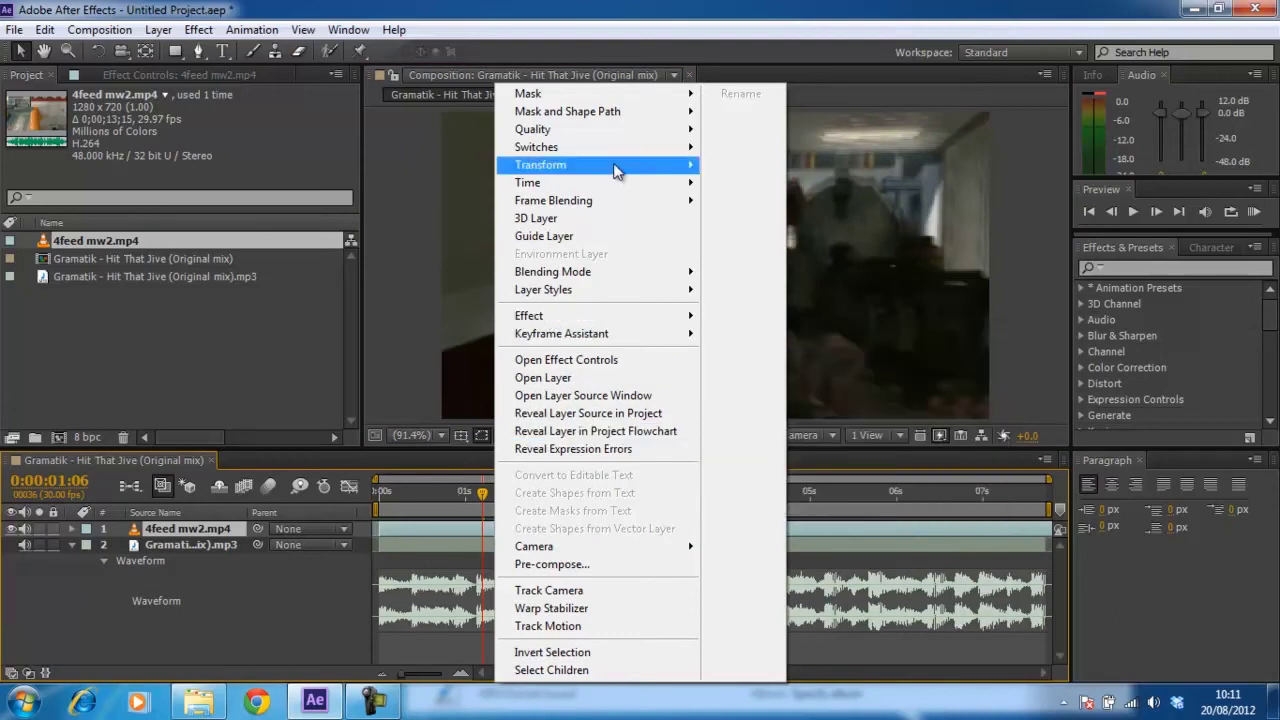
{"action": "mouse_move", "coordinate": [650, 186]}
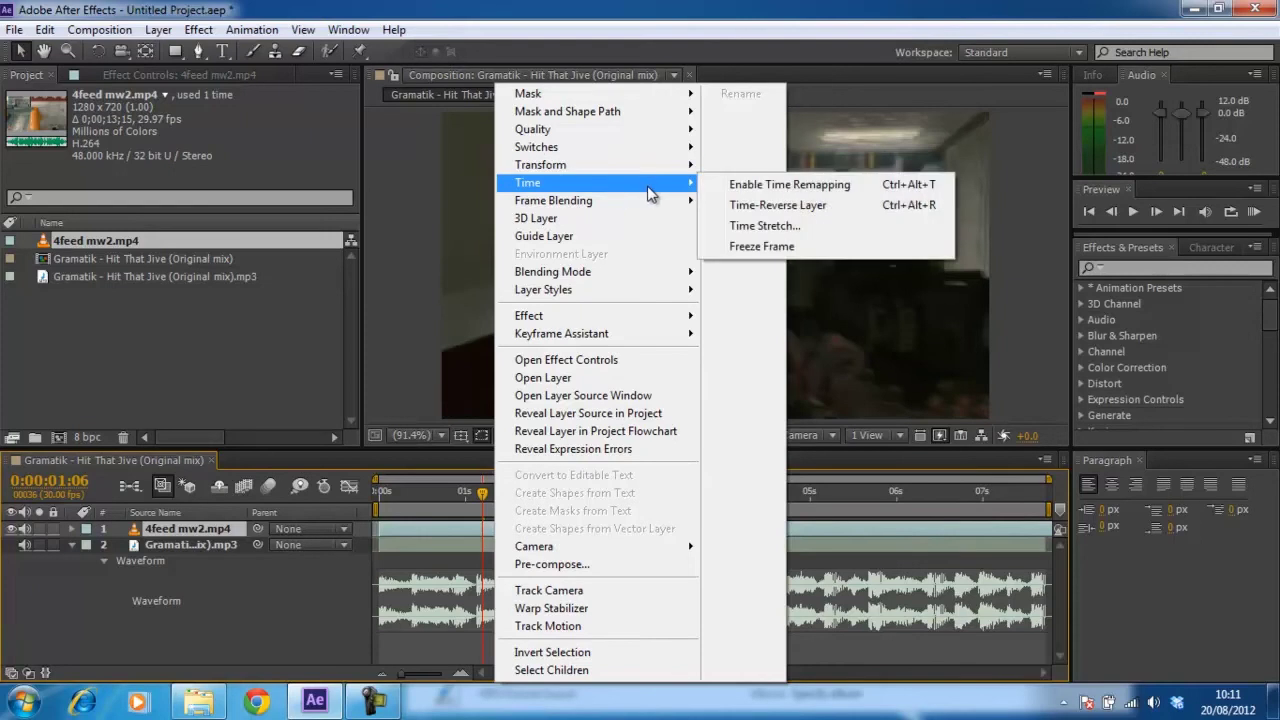
{"action": "left_click", "coordinate": [729, 188]}
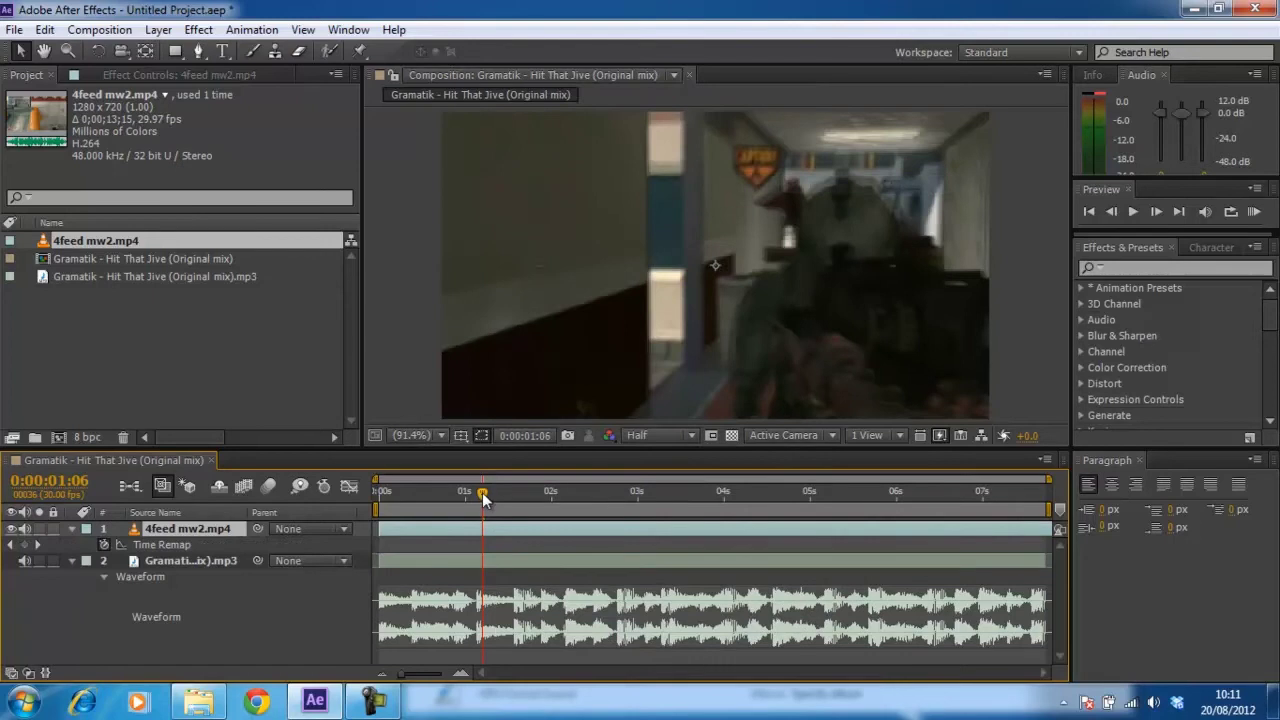
Scrub the clip to the first sync moment and add a Time Remap keyframe at 0:00:01:10.
{"action": "left_click_drag", "start_coordinate": [483, 494], "coordinate": [482, 494]}
{"action": "left_click_drag", "start_coordinate": [481, 494], "coordinate": [480, 494]}
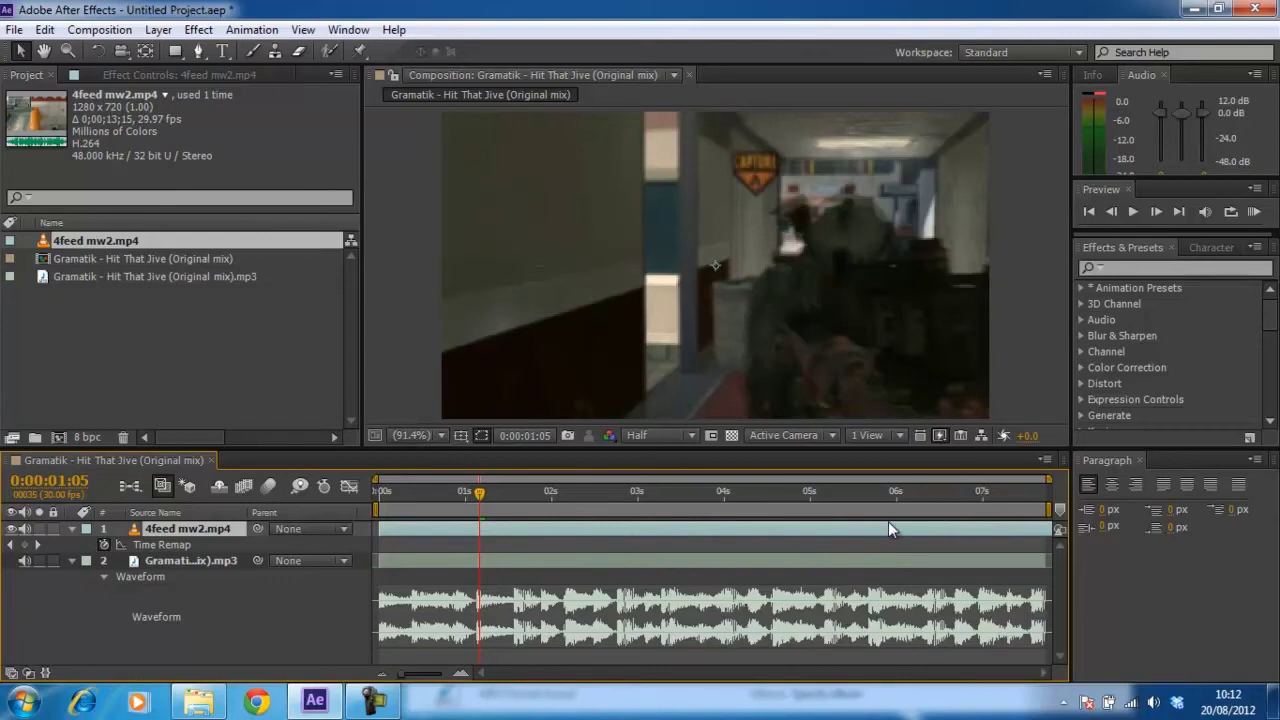
{"action": "mouse_move", "coordinate": [479, 493]}
{"action": "left_mouse_down"}
{"action": "mouse_move", "coordinate": [502, 502]}
{"action": "mouse_move", "coordinate": [491, 503]}
{"action": "left_mouse_up"}
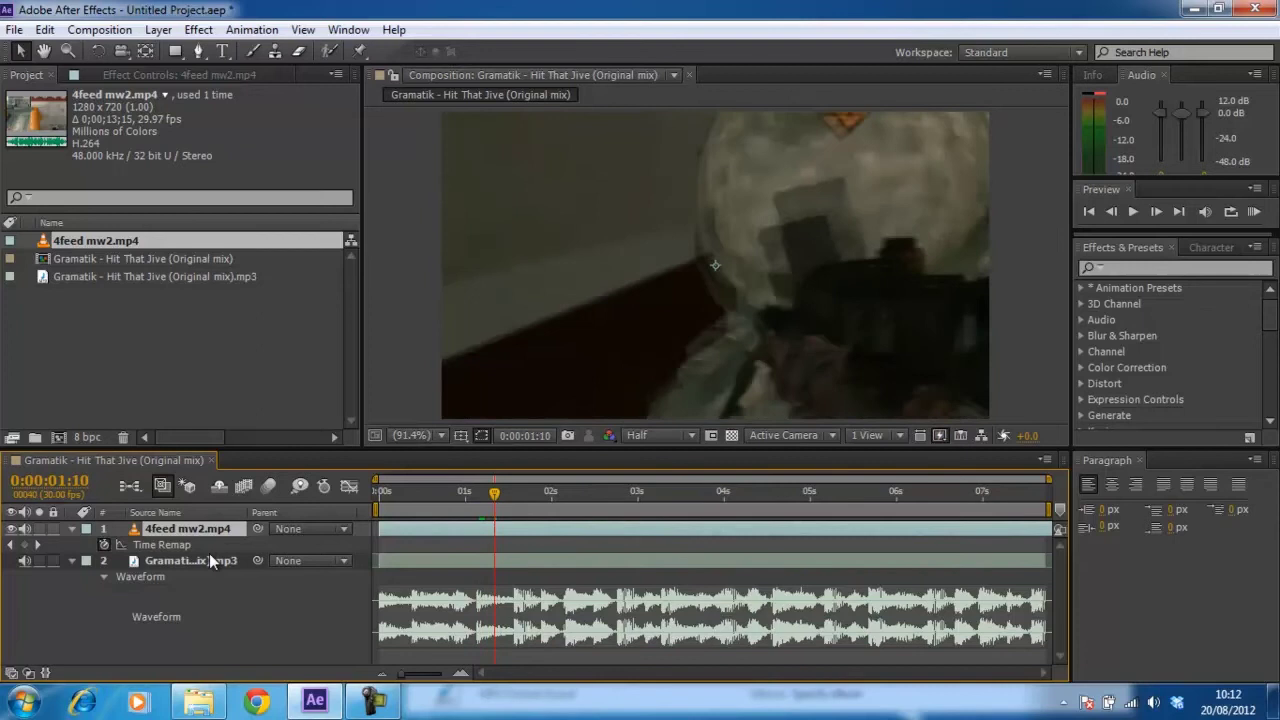
{"action": "left_click", "coordinate": [24, 545]}
Add two more Time Remap keyframes to the gameplay clip at 0:00:01:17 and 0:00:01:24.
{"action": "left_click_drag", "start_coordinate": [495, 493], "coordinate": [516, 504]}
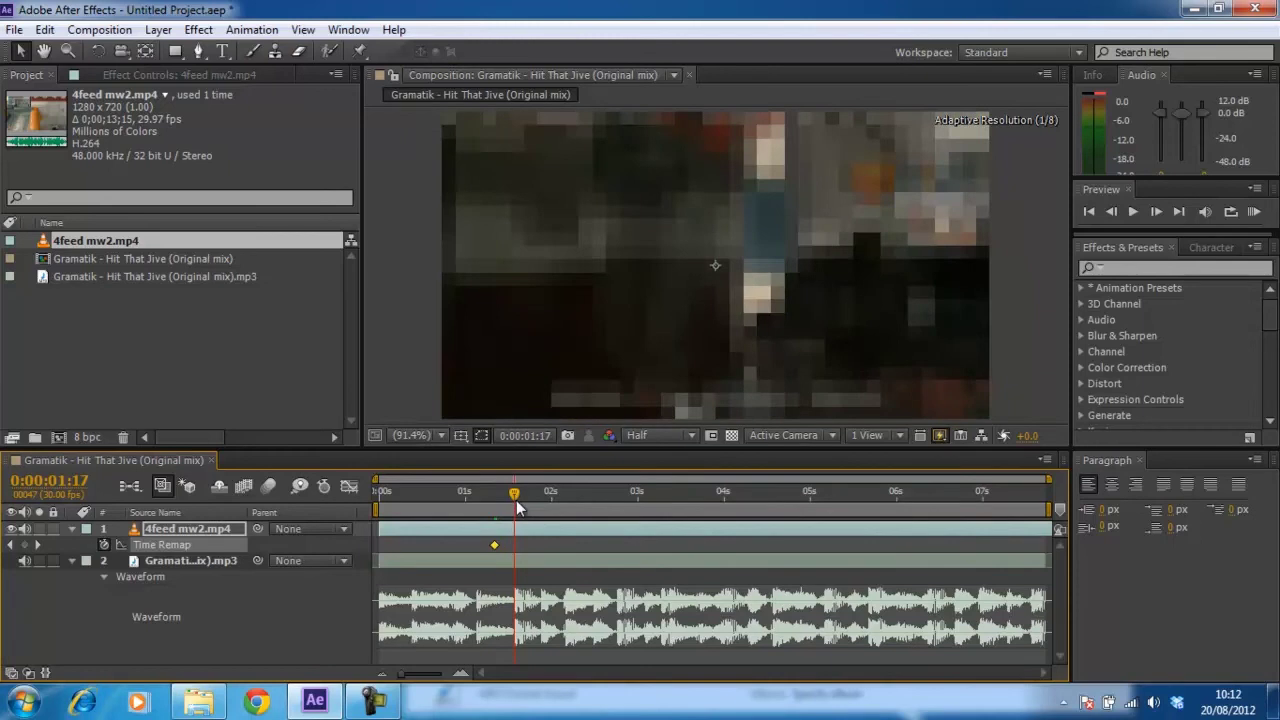
{"action": "left_click_drag", "start_coordinate": [516, 501], "coordinate": [517, 502]}
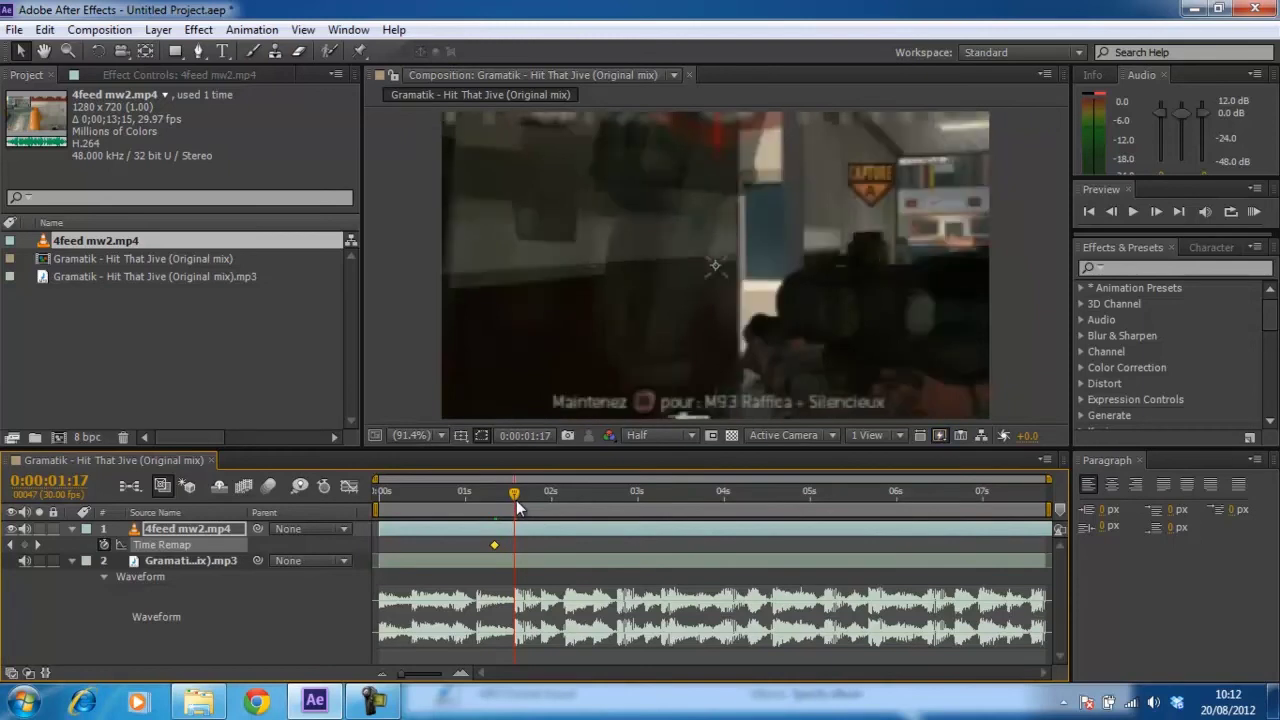
{"action": "left_click", "coordinate": [24, 545]}
{"action": "left_click_drag", "start_coordinate": [514, 494], "coordinate": [533, 497]}
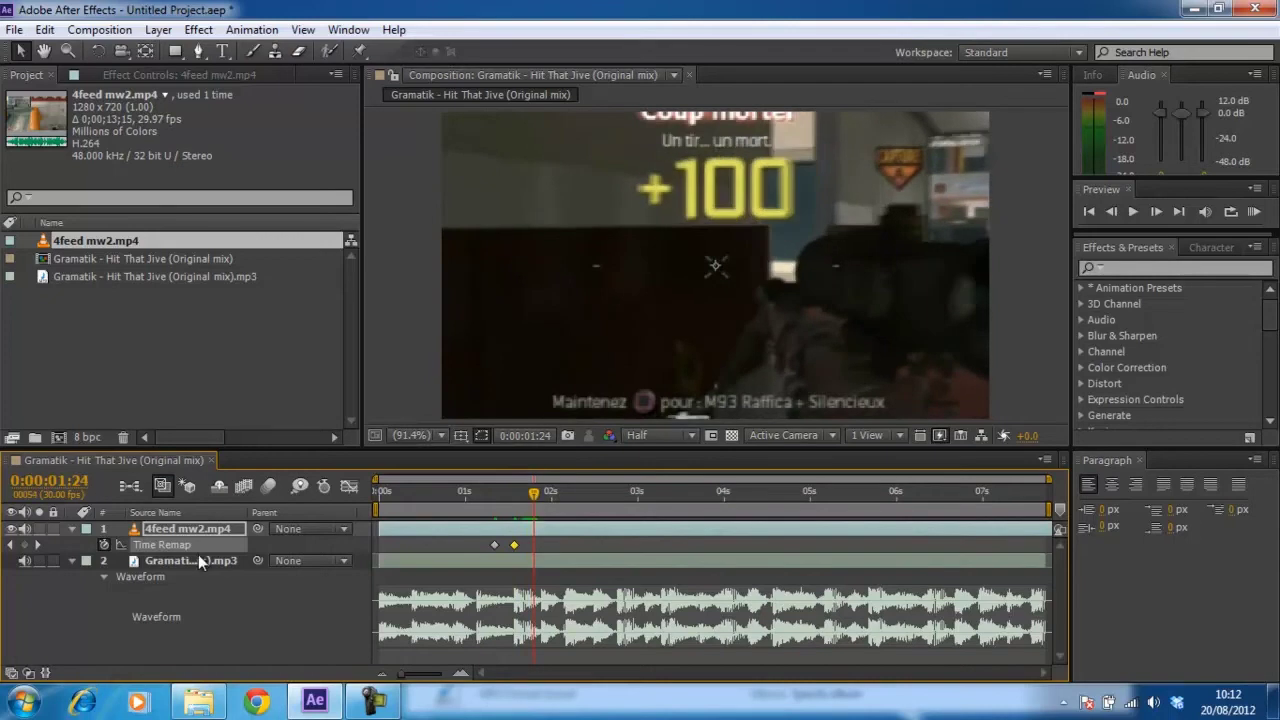
{"action": "left_click", "coordinate": [24, 545]}
{"action": "left_click_drag", "start_coordinate": [540, 491], "coordinate": [497, 505]}
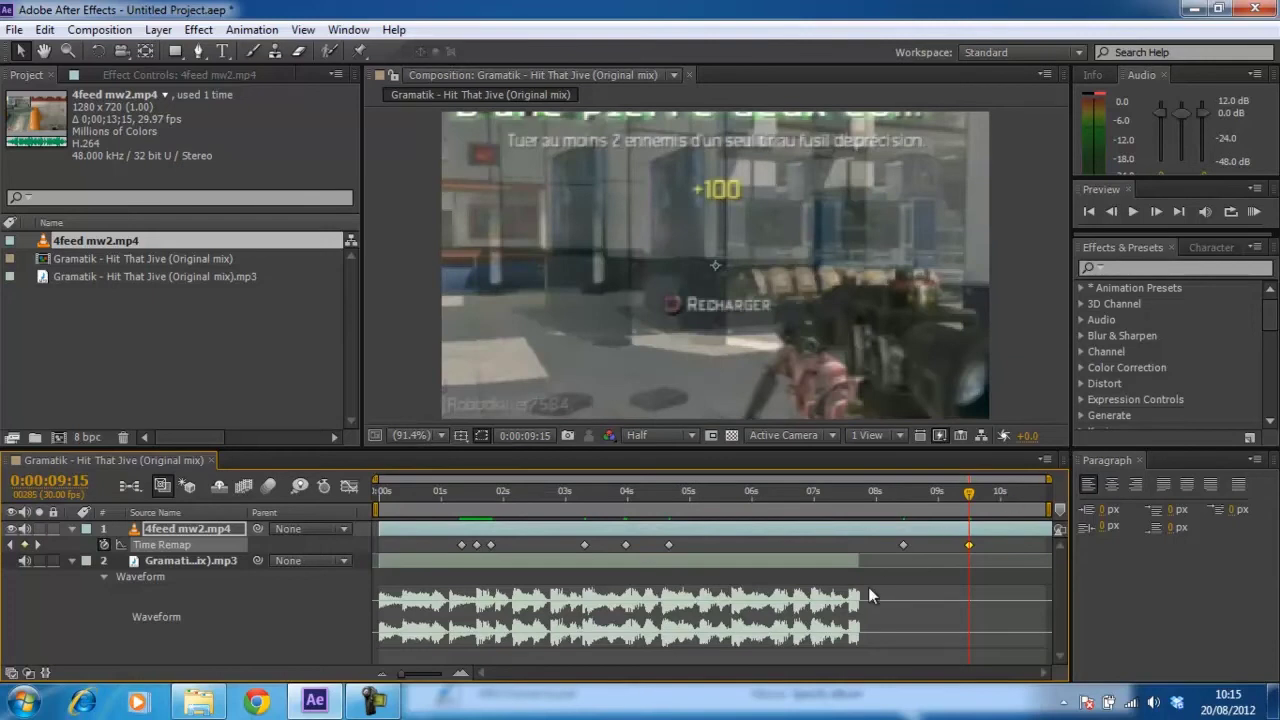
Extend the end of the MP3 layer to the end of the composition and redisplay its audio waveform.
{"action": "left_click", "coordinate": [839, 565]}
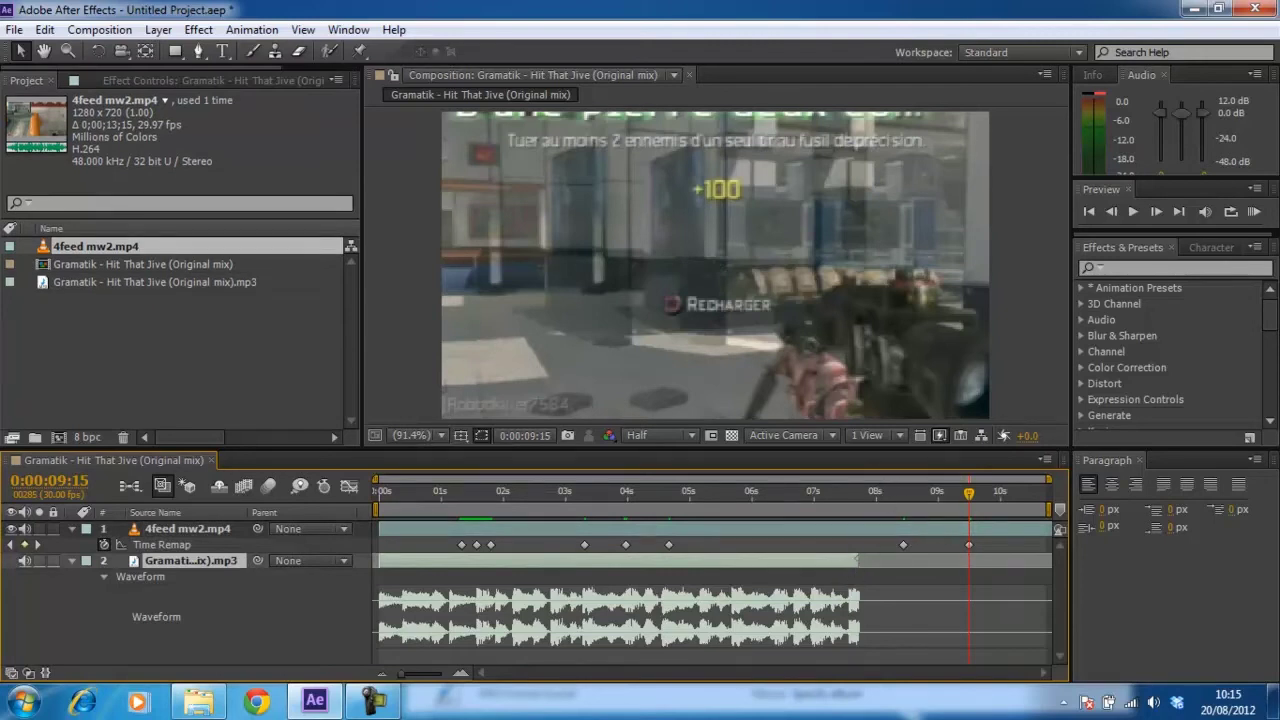
{"action": "left_click_drag", "start_coordinate": [858, 560], "coordinate": [1060, 560]}
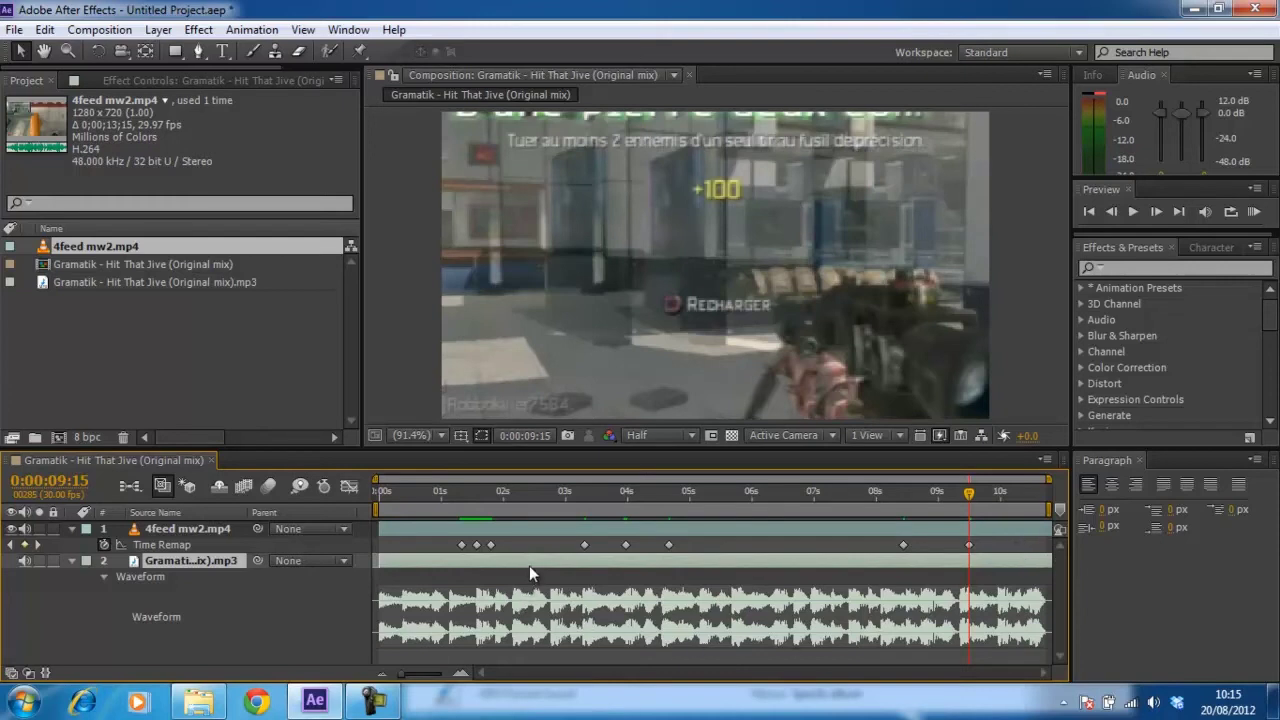
{"action": "key", "text": "l"}
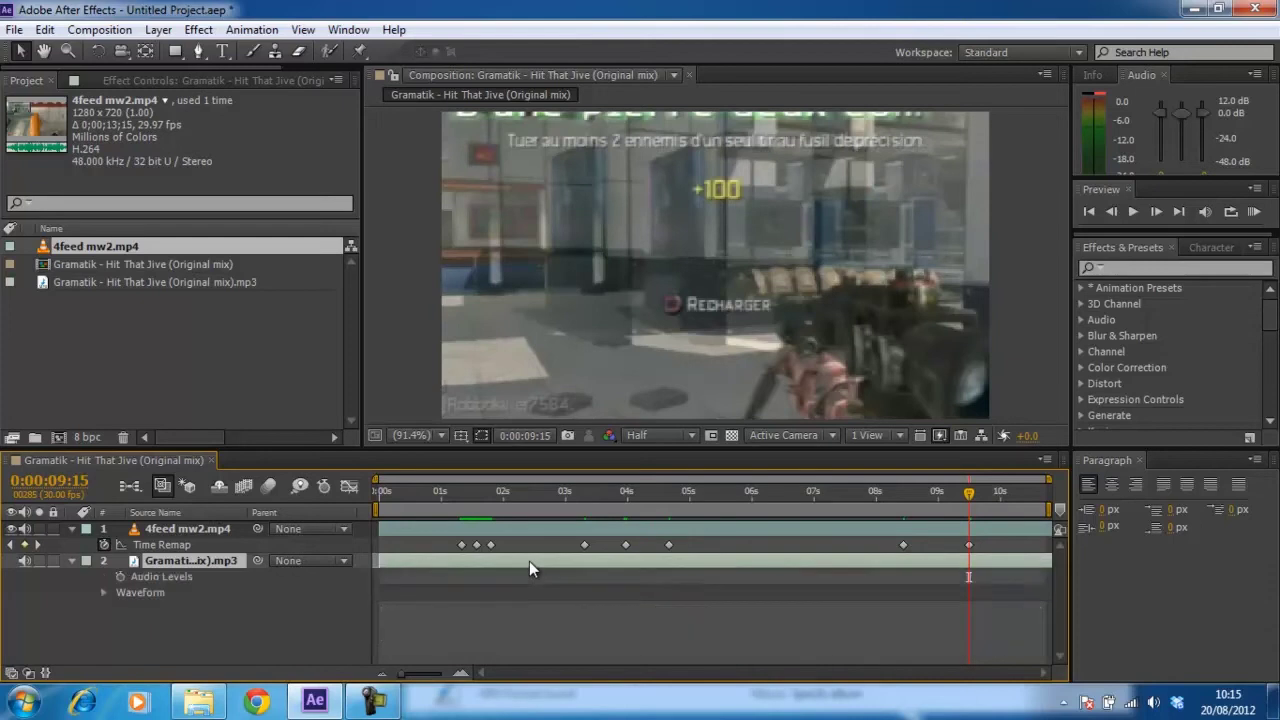
{"action": "key", "text": "l"}
{"action": "key", "text": "l"}
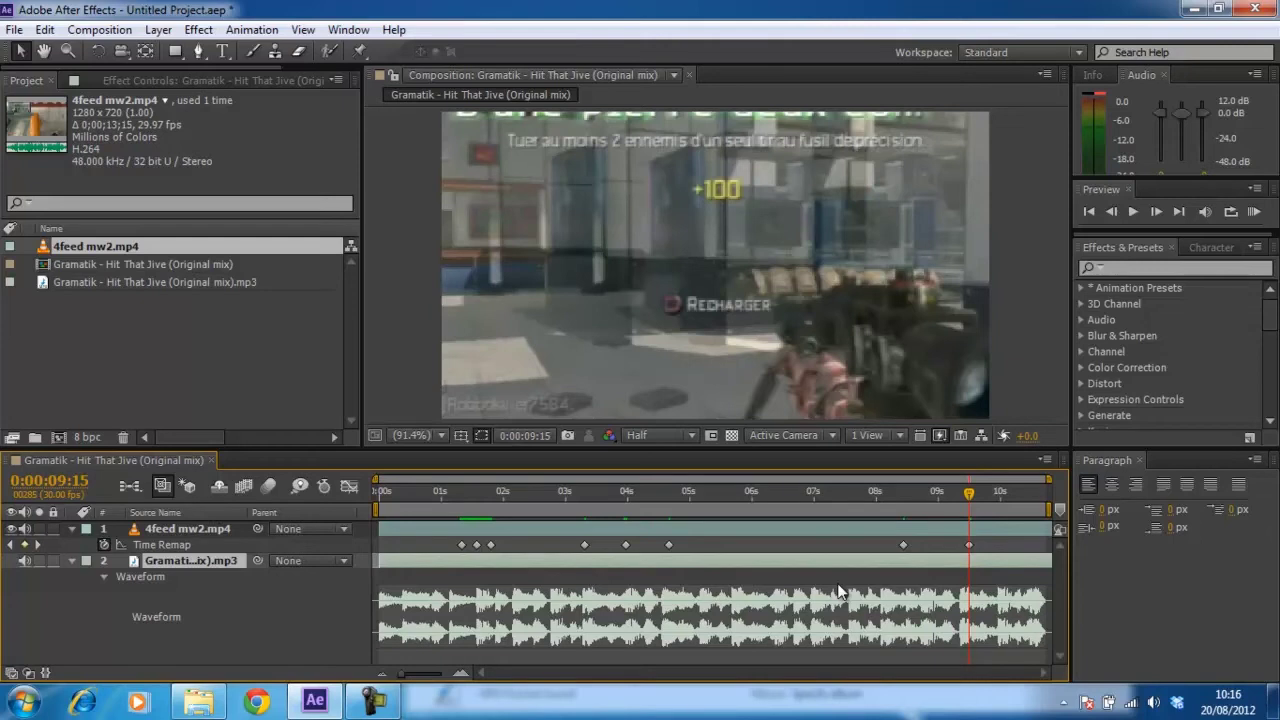
Preview the whole composition with its music, and stop the playback.
{"action": "key", "text": "KP_0"}
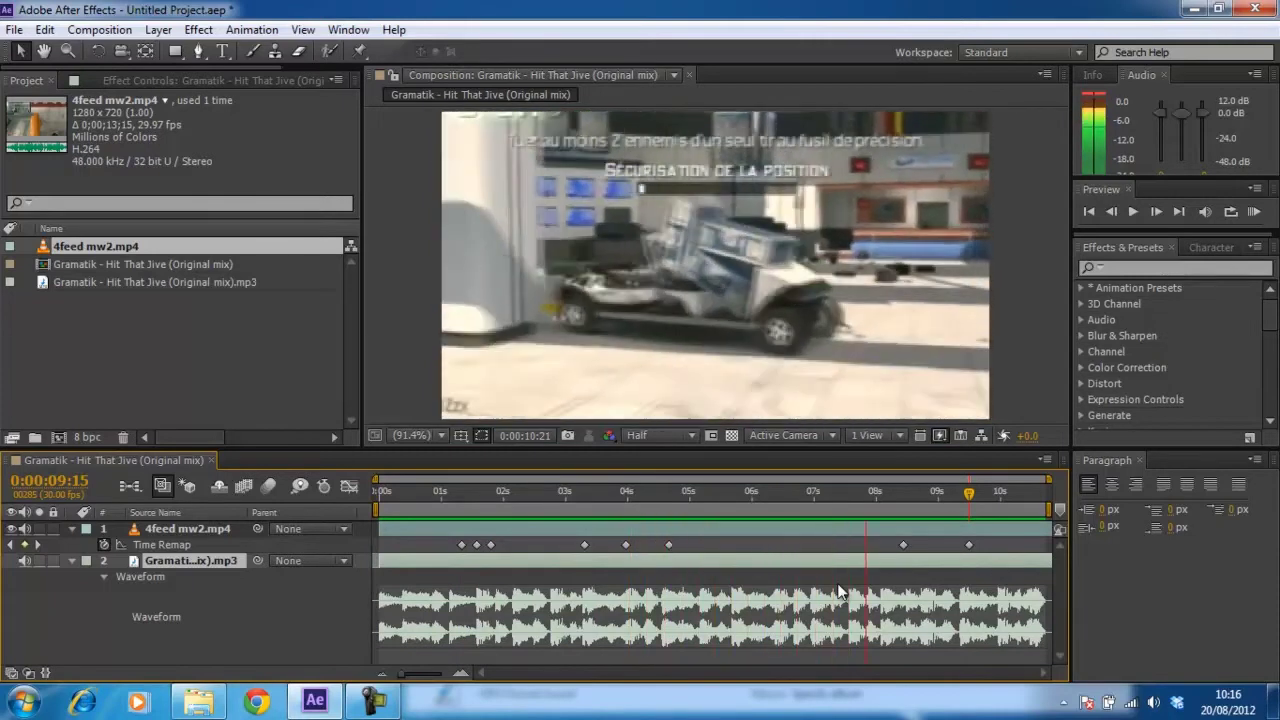
{"action": "key", "text": "space"}
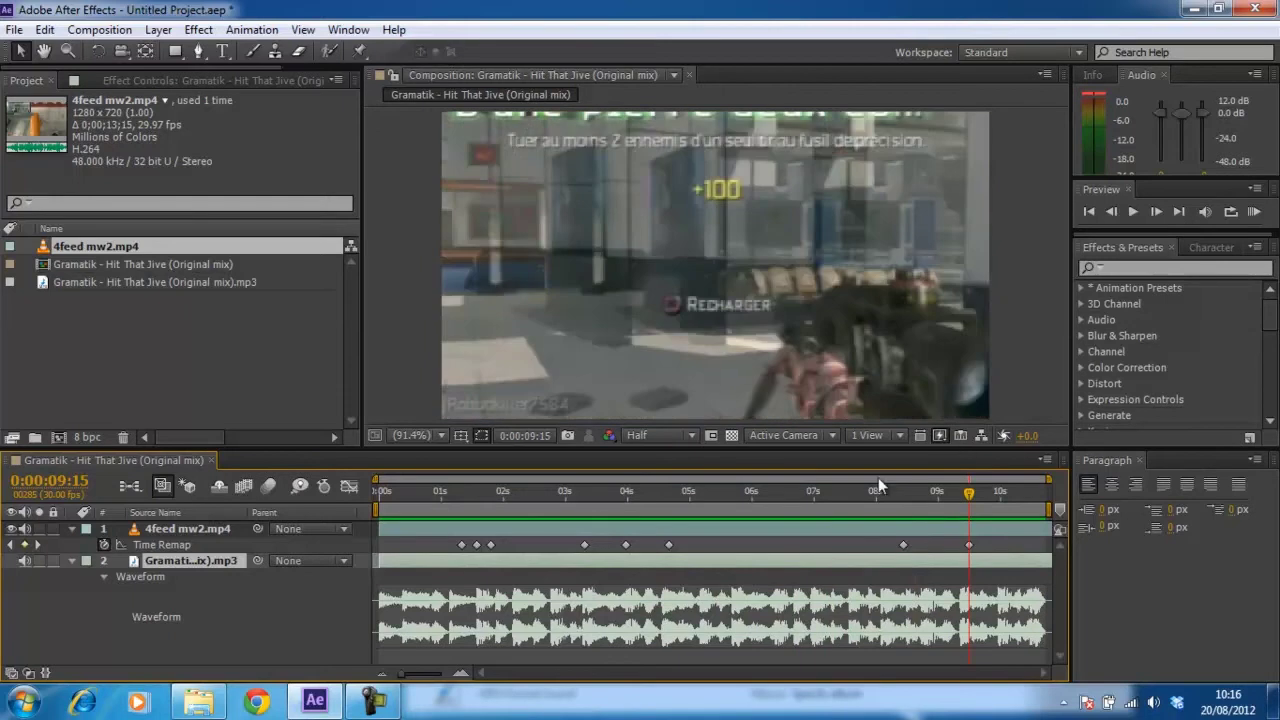
Tighten the spacing of the three middle Time Remap keyframes and shift them as a group to start at about 0:00:04:00.
{"action": "left_click", "coordinate": [582, 544]}
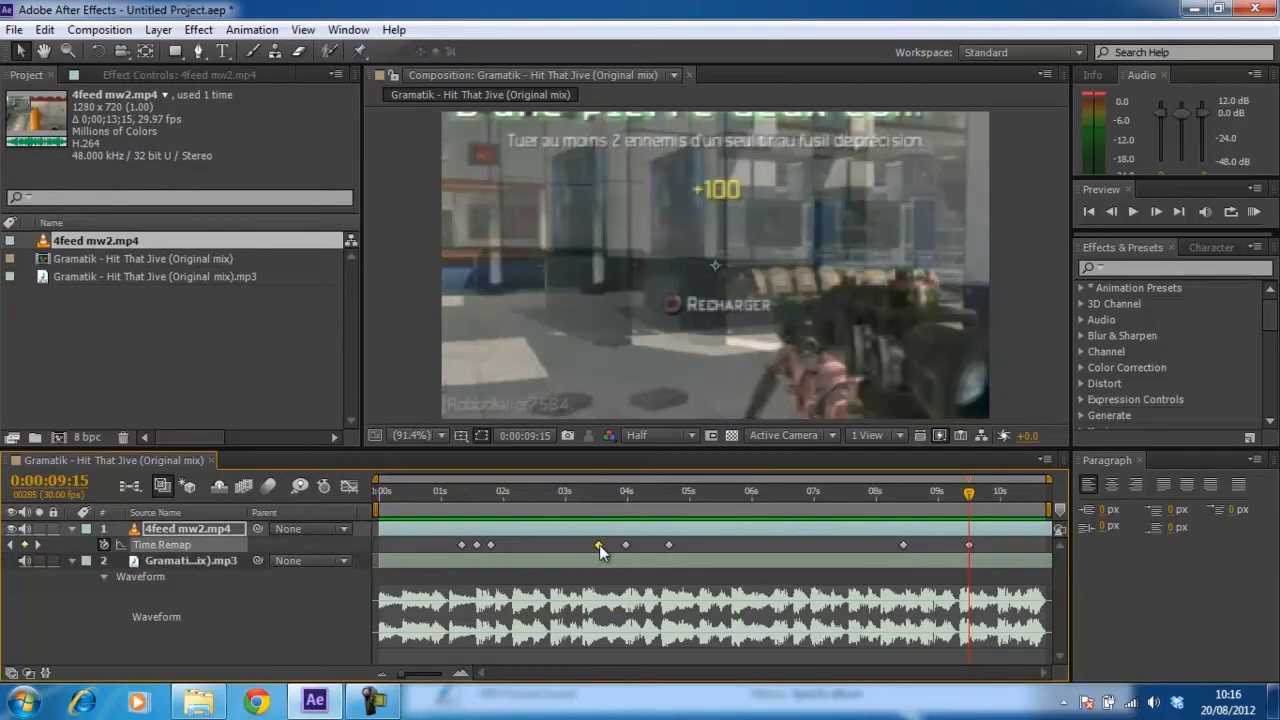
{"action": "left_click_drag", "start_coordinate": [597, 495], "coordinate": [656, 545]}
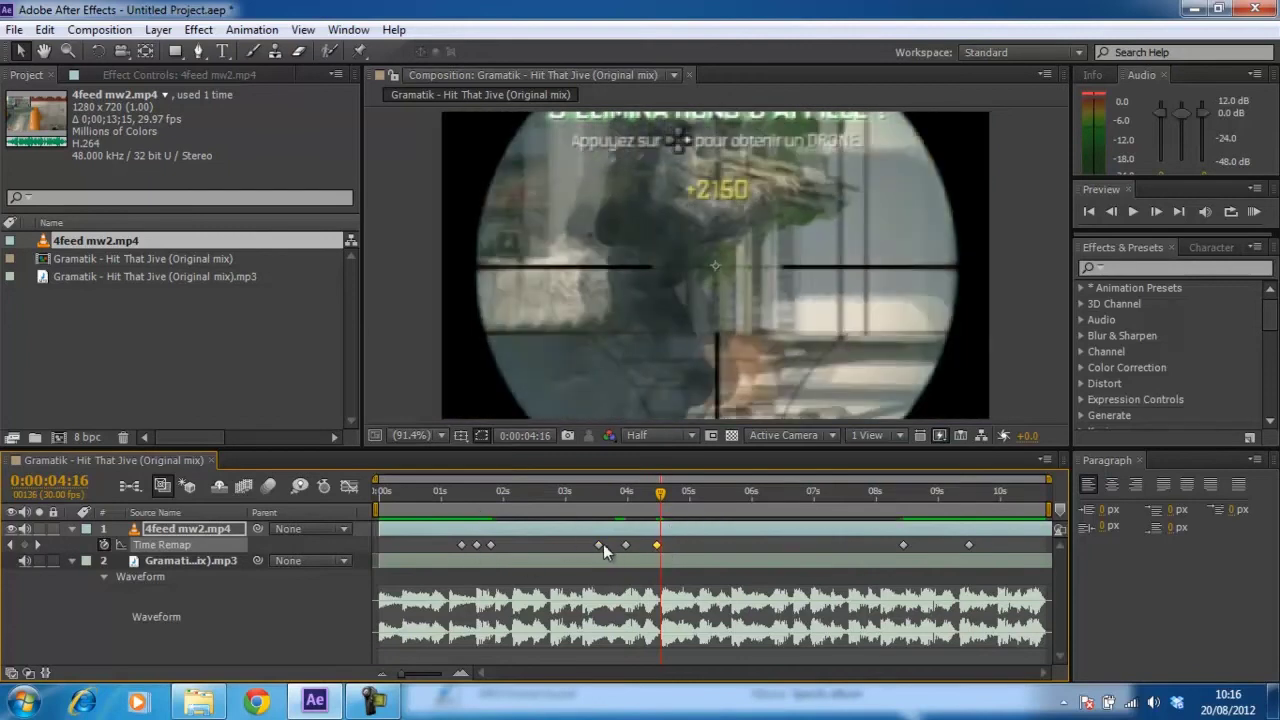
{"action": "left_click_drag", "start_coordinate": [605, 546], "coordinate": [609, 548]}
{"action": "left_click_drag", "start_coordinate": [684, 537], "coordinate": [626, 551]}
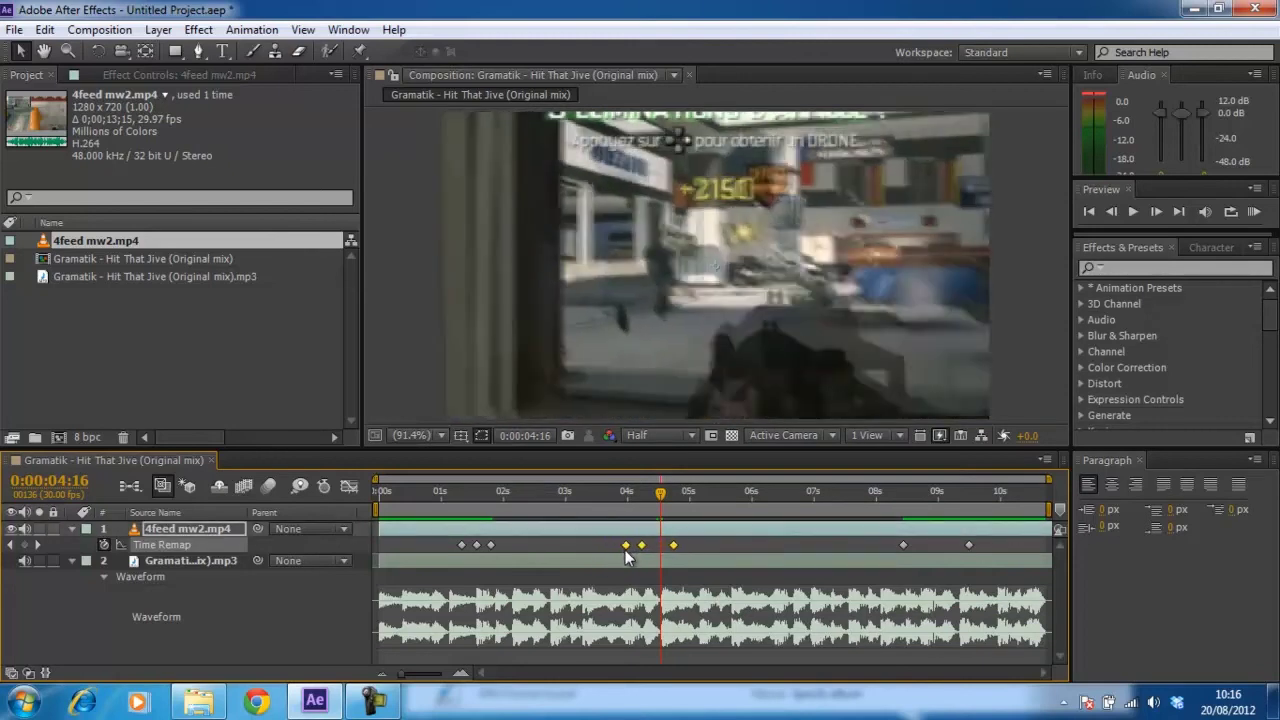
Move the current time to 0:00:04:24, at the last of the three shifted keyframes, and end the work area there.
{"action": "left_click_drag", "start_coordinate": [750, 503], "coordinate": [697, 527]}
{"action": "key", "text": "Page_Up"}
{"action": "key", "text": "Page_Up"}
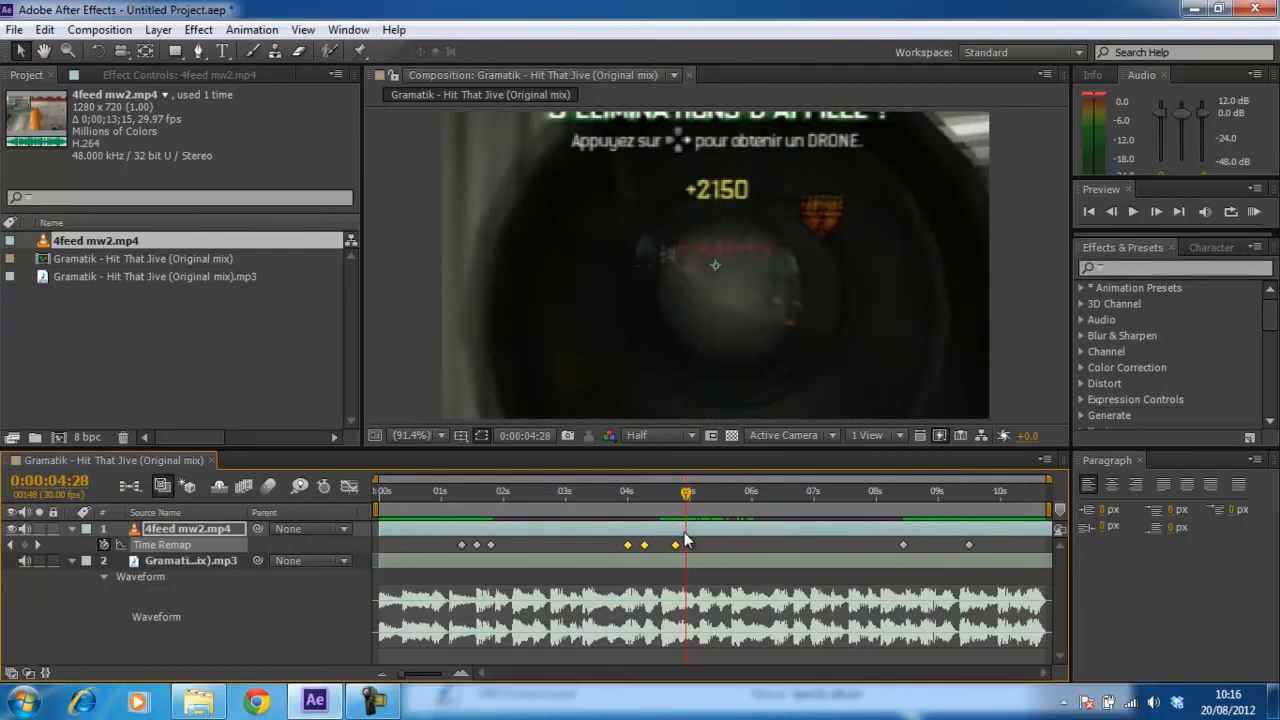
{"action": "left_click", "coordinate": [679, 505]}
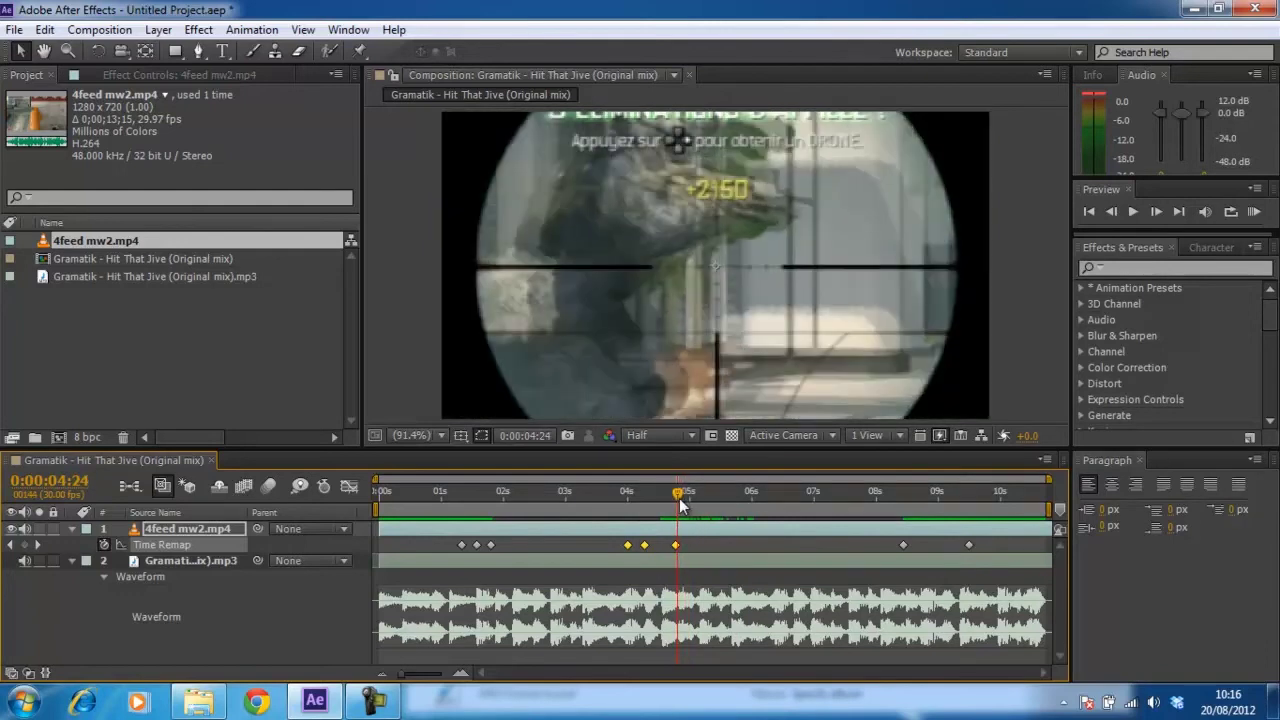
{"action": "key", "text": "n"}
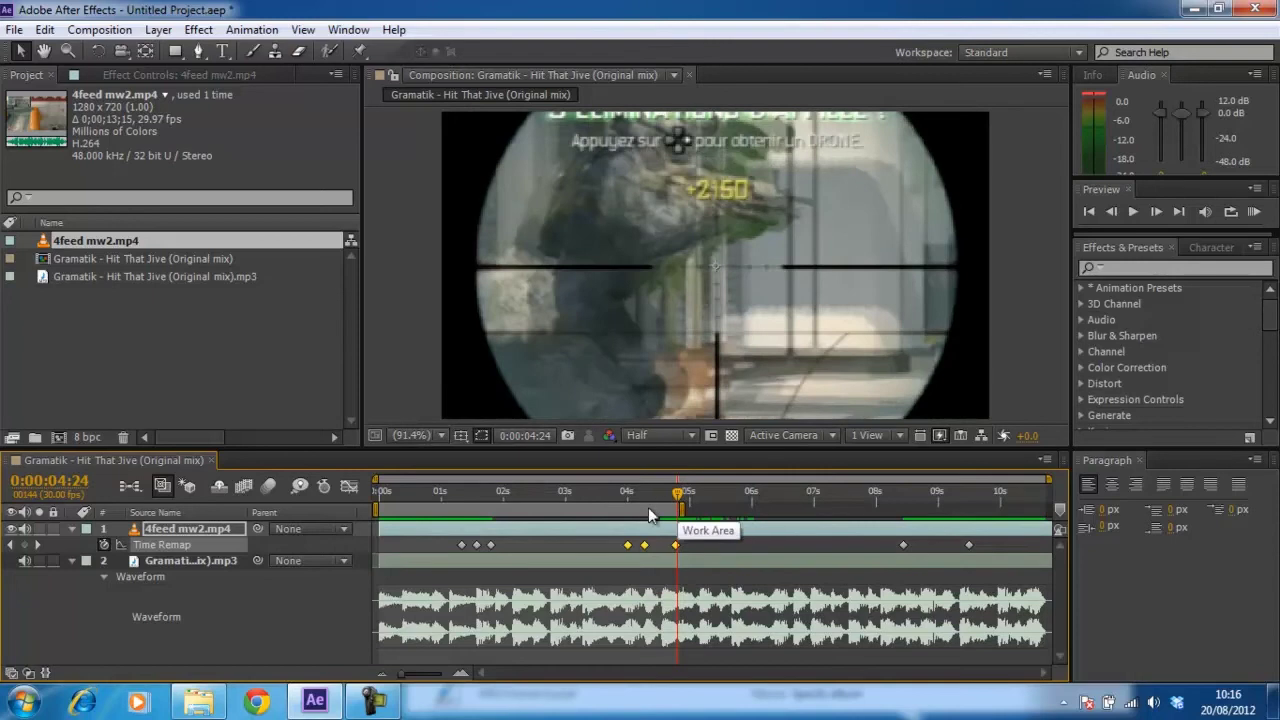
Trim the composition to the work area.
{"action": "right_click", "coordinate": [679, 511]}
{"action": "left_click", "coordinate": [682, 561]}
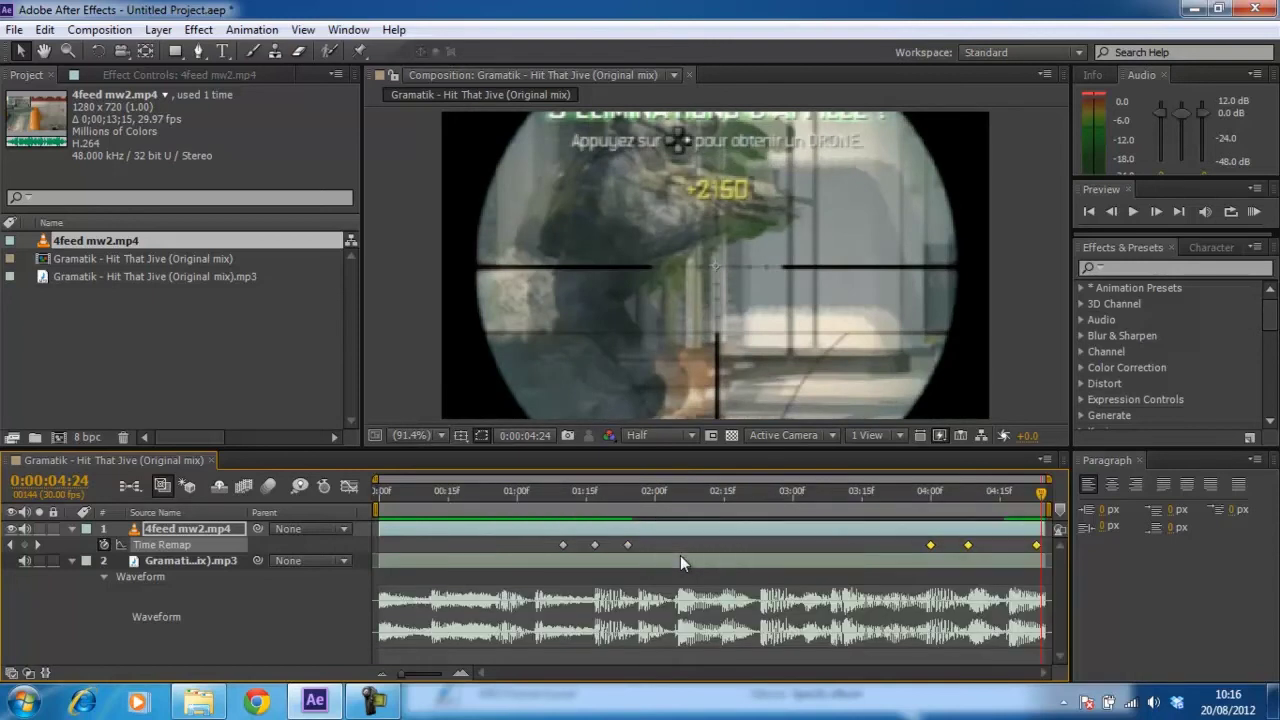
Shift the first three Time Remap keyframes together so that they start at about 0:00:01:17.
{"action": "left_click", "coordinate": [660, 563]}
{"action": "left_click", "coordinate": [653, 543]}
{"action": "mouse_move", "coordinate": [653, 541]}
{"action": "left_mouse_down"}
{"action": "mouse_move", "coordinate": [553, 555]}
{"action": "mouse_move", "coordinate": [539, 539]}
{"action": "mouse_move", "coordinate": [642, 551]}
{"action": "left_mouse_up"}
{"action": "left_click", "coordinate": [556, 544]}
{"action": "left_click", "coordinate": [562, 545]}
{"action": "left_click_drag", "start_coordinate": [560, 546], "coordinate": [592, 559]}
Preview the trimmed composition with its music, stop the playback, and place the current time at 0:00:02:23.
{"action": "left_click", "coordinate": [747, 494]}
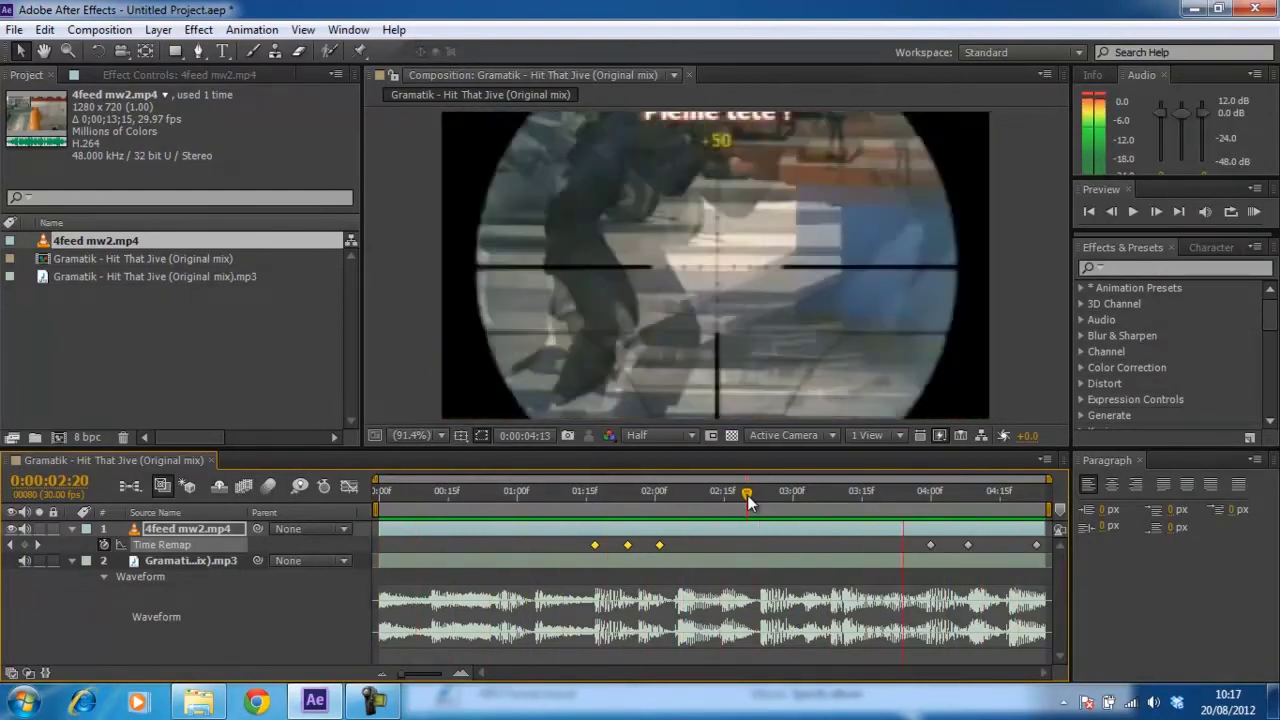
{"action": "key", "text": "space"}
{"action": "left_click_drag", "start_coordinate": [745, 492], "coordinate": [761, 530]}
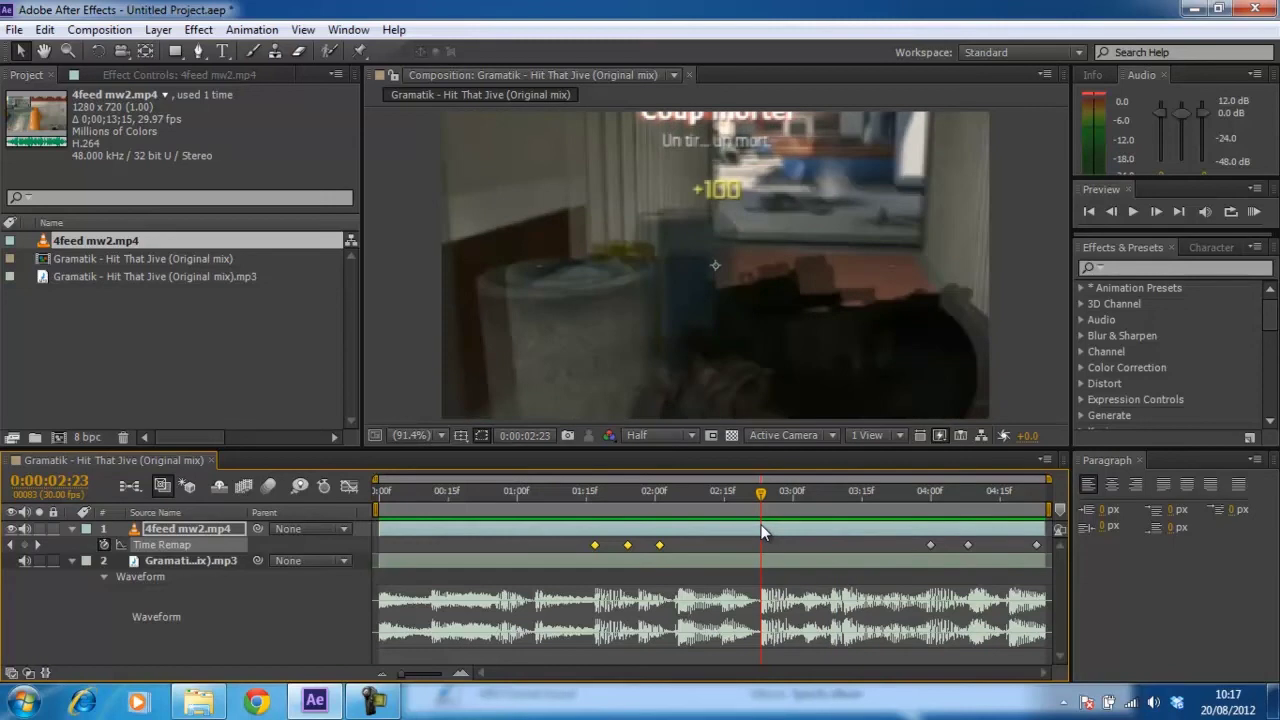
Mute the audio of the 4feed mw2.mp4 layer and add a Time Remap keyframe at 0:00:02:27.
{"action": "left_click", "coordinate": [582, 565]}
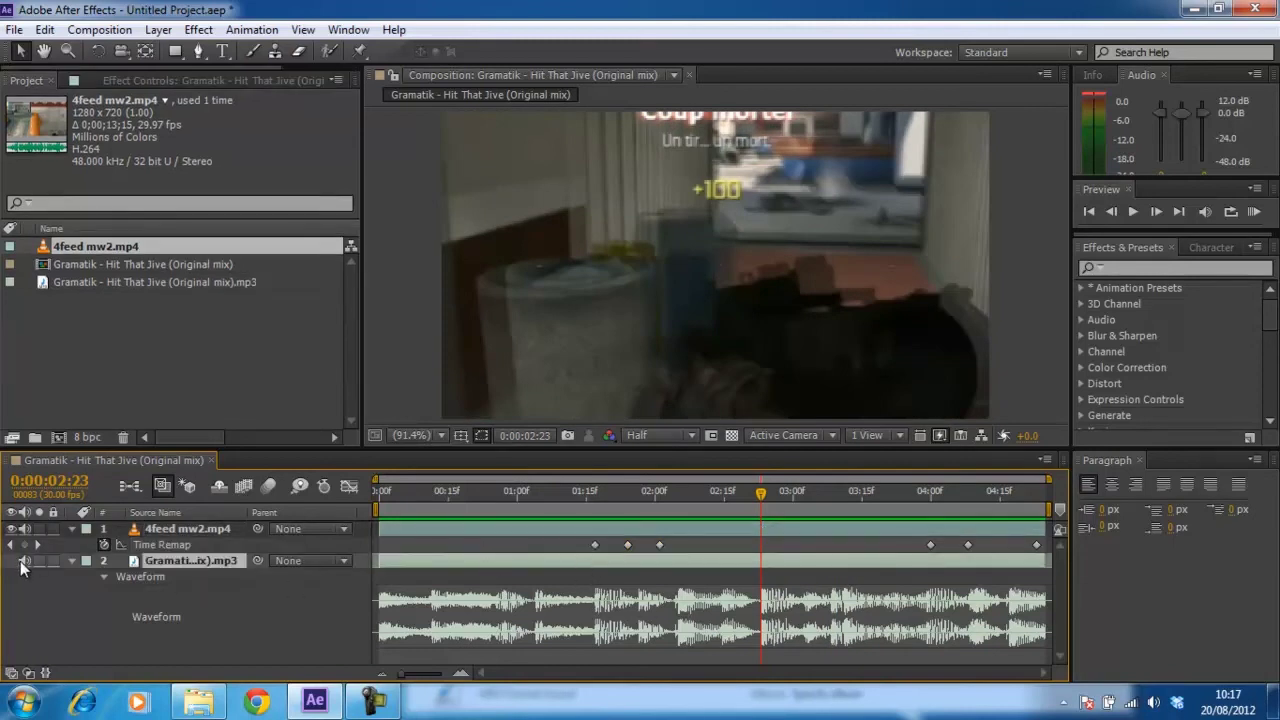
{"action": "left_click", "coordinate": [25, 528]}
{"action": "left_click_drag", "start_coordinate": [759, 491], "coordinate": [778, 659]}
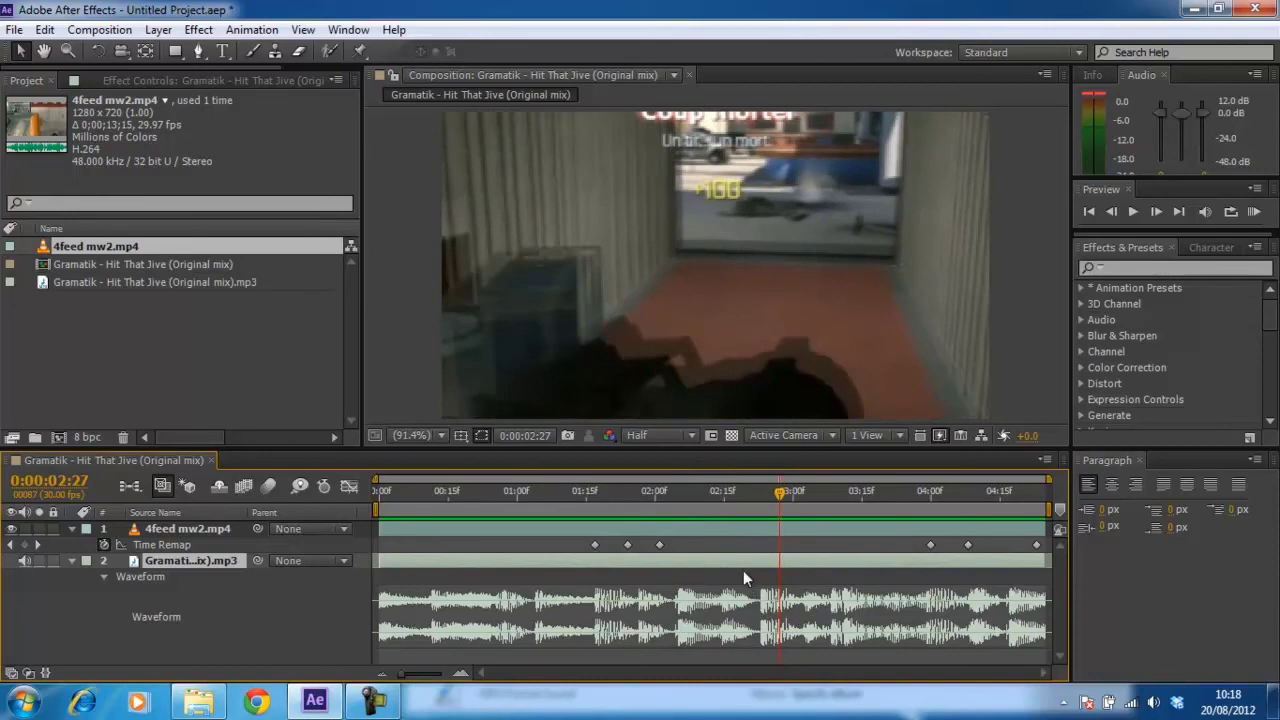
{"action": "left_click", "coordinate": [25, 549]}
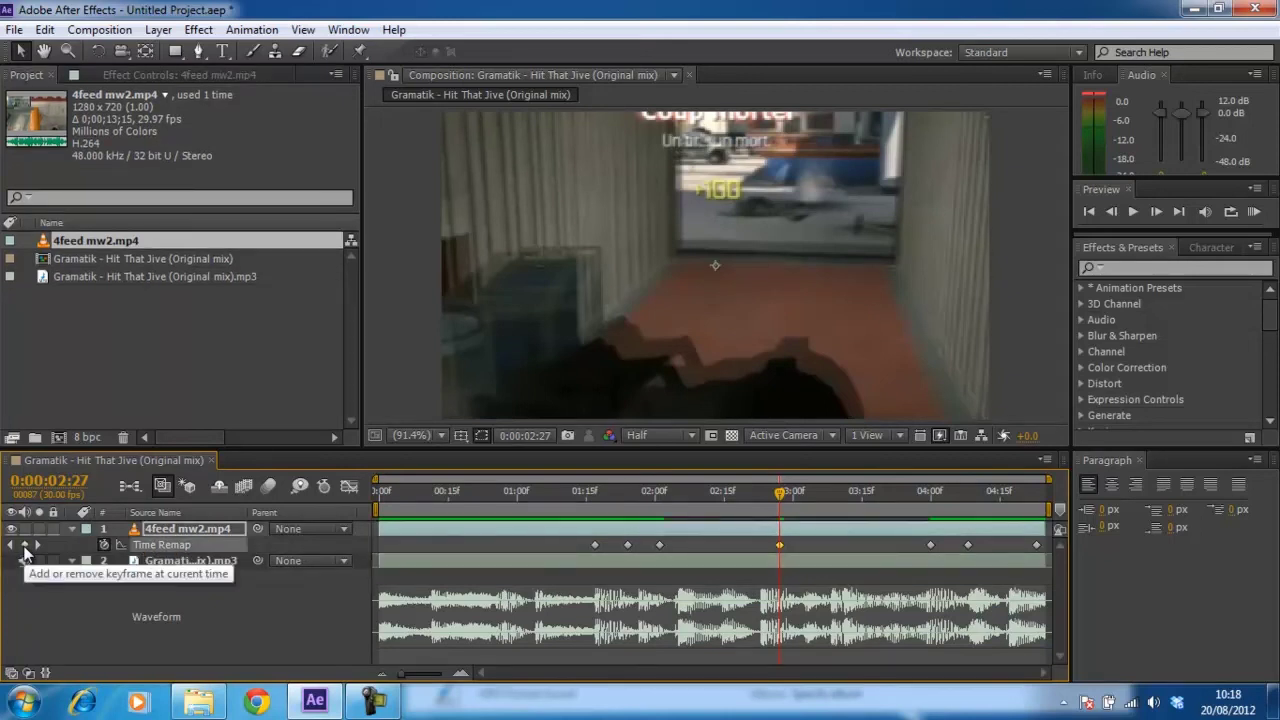
Step through the neighbouring frames and add another Time Remap keyframe at 0:00:02:25.
{"action": "key", "text": "Page_Down"}
{"action": "key", "text": "Page_Down"}
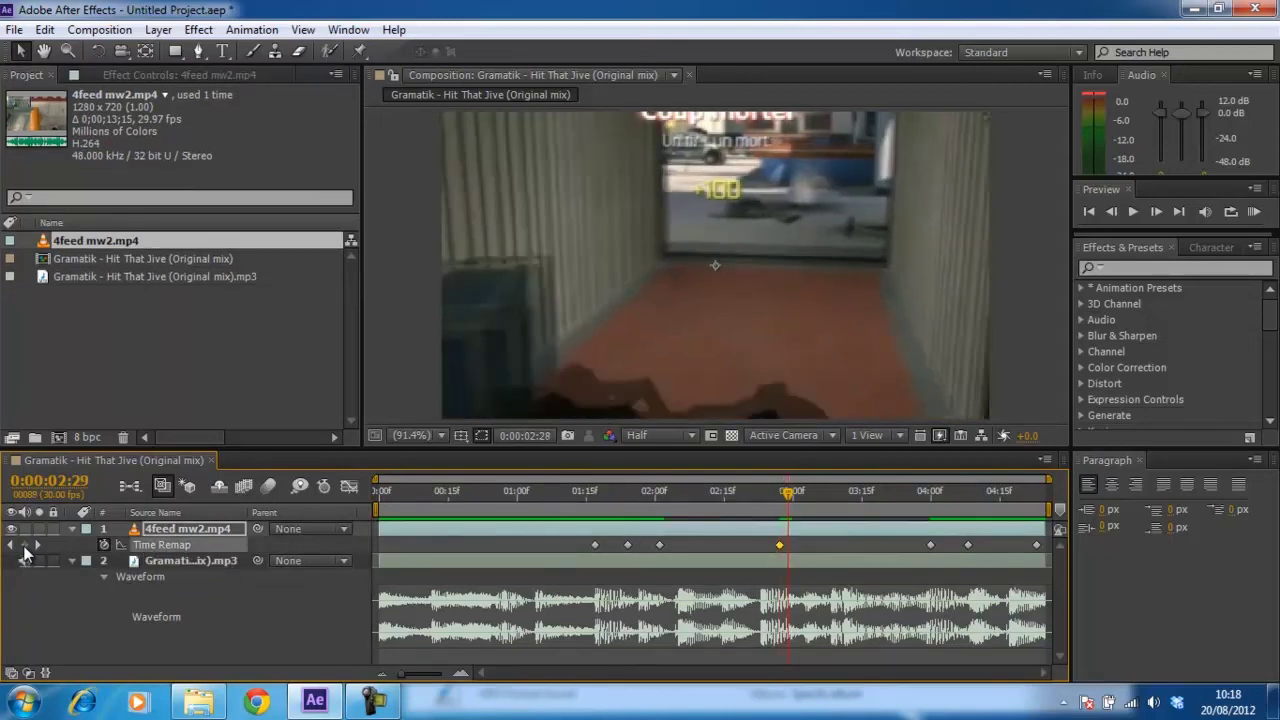
{"action": "key", "text": "Page_Down"}
{"action": "key", "text": "Page_Up"}
{"action": "key", "text": "Page_Up"}
{"action": "key", "text": "Page_Up"}
{"action": "key", "text": "Page_Up"}
{"action": "key", "text": "Page_Up"}
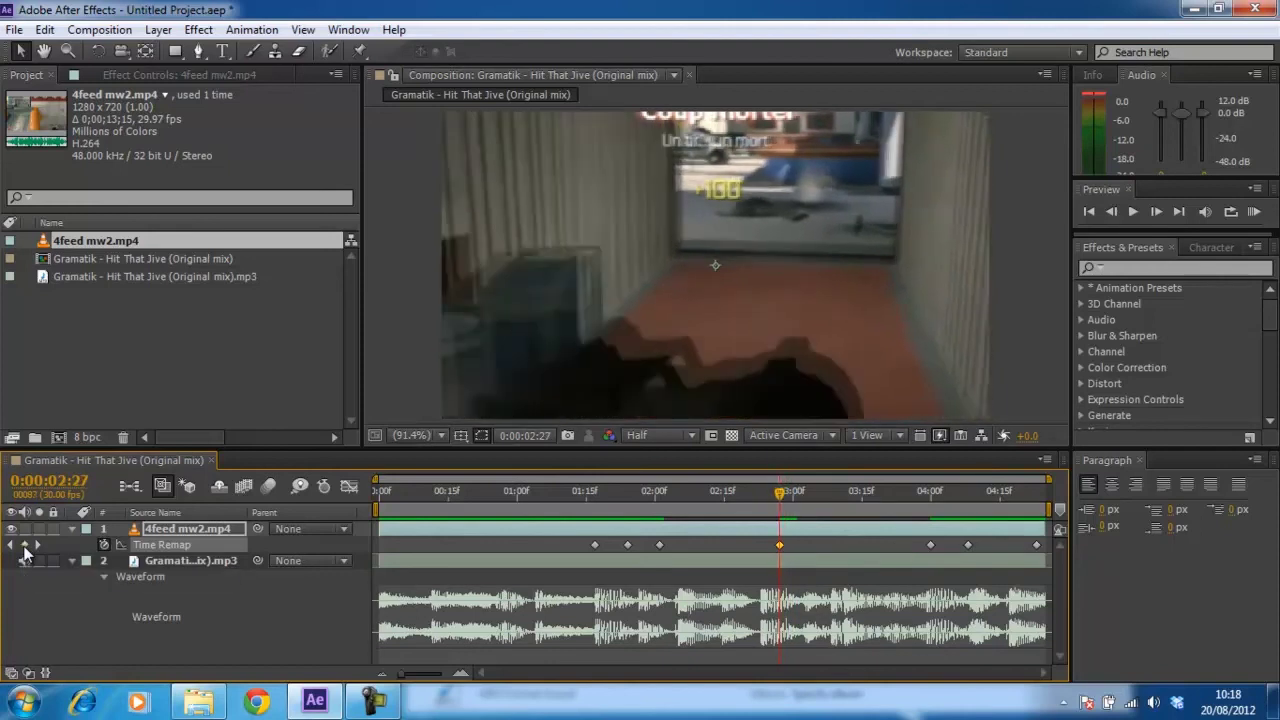
{"action": "key", "text": "Page_Down"}
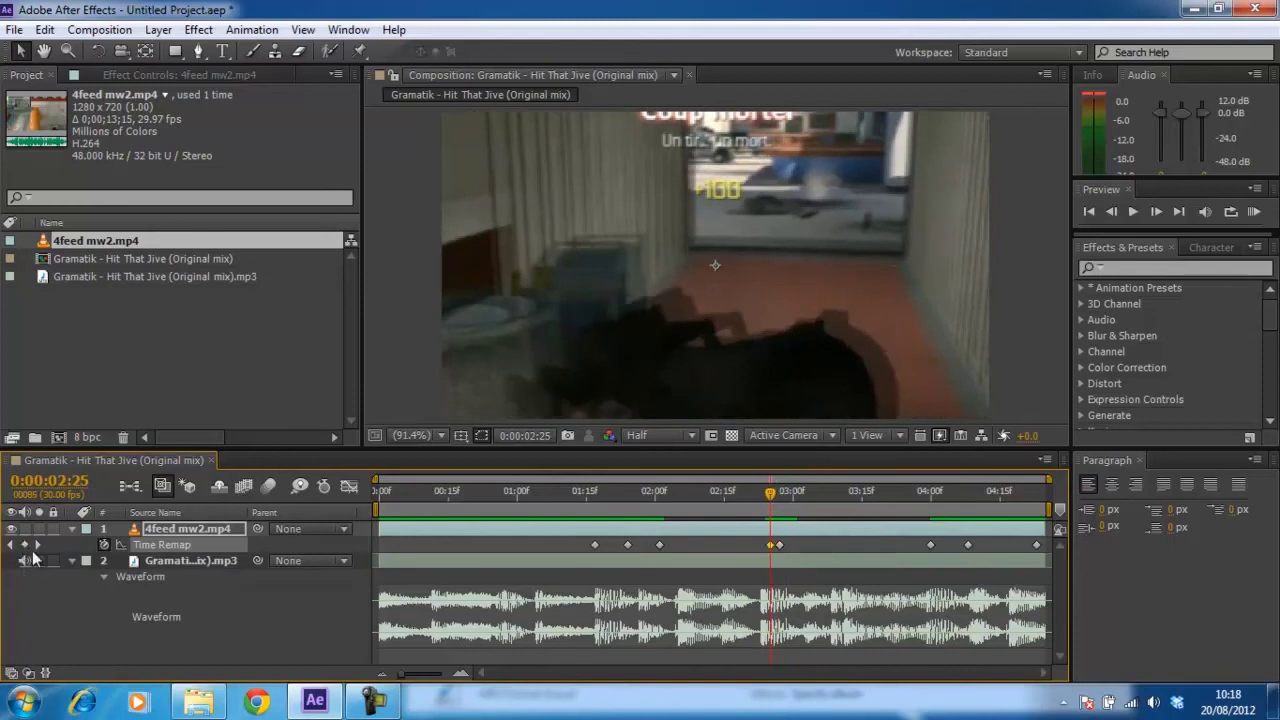
{"action": "left_click_drag", "start_coordinate": [770, 488], "coordinate": [896, 529]}
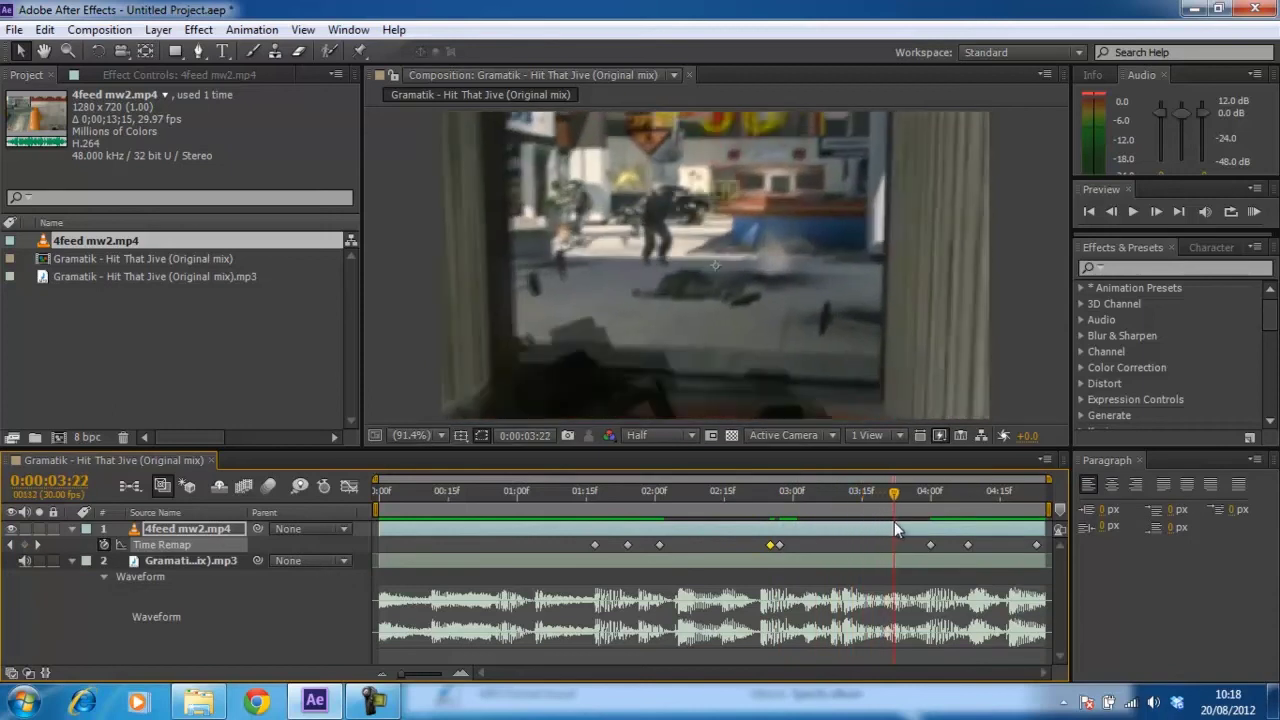
{"action": "left_click", "coordinate": [25, 545]}
{"action": "key", "text": "Page_Down"}
{"action": "key", "text": "Page_Down"}
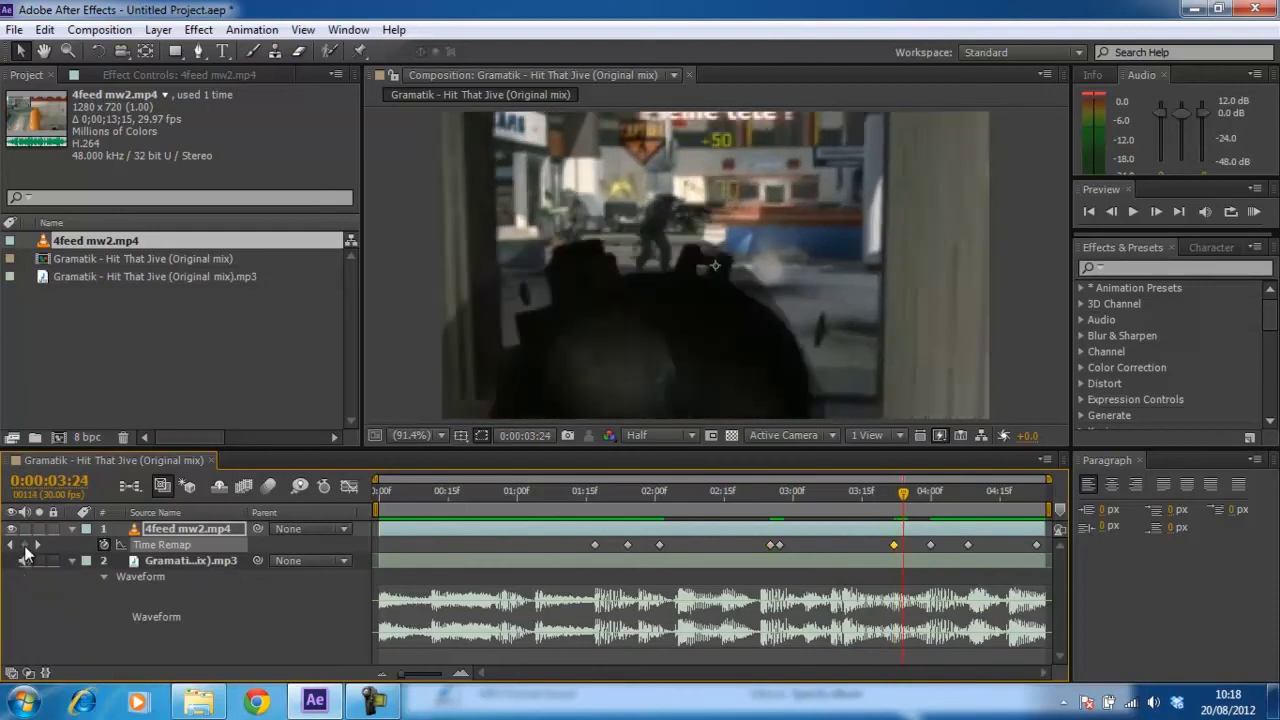
{"action": "key", "text": "Page_Up"}
{"action": "key", "text": "Page_Up"}
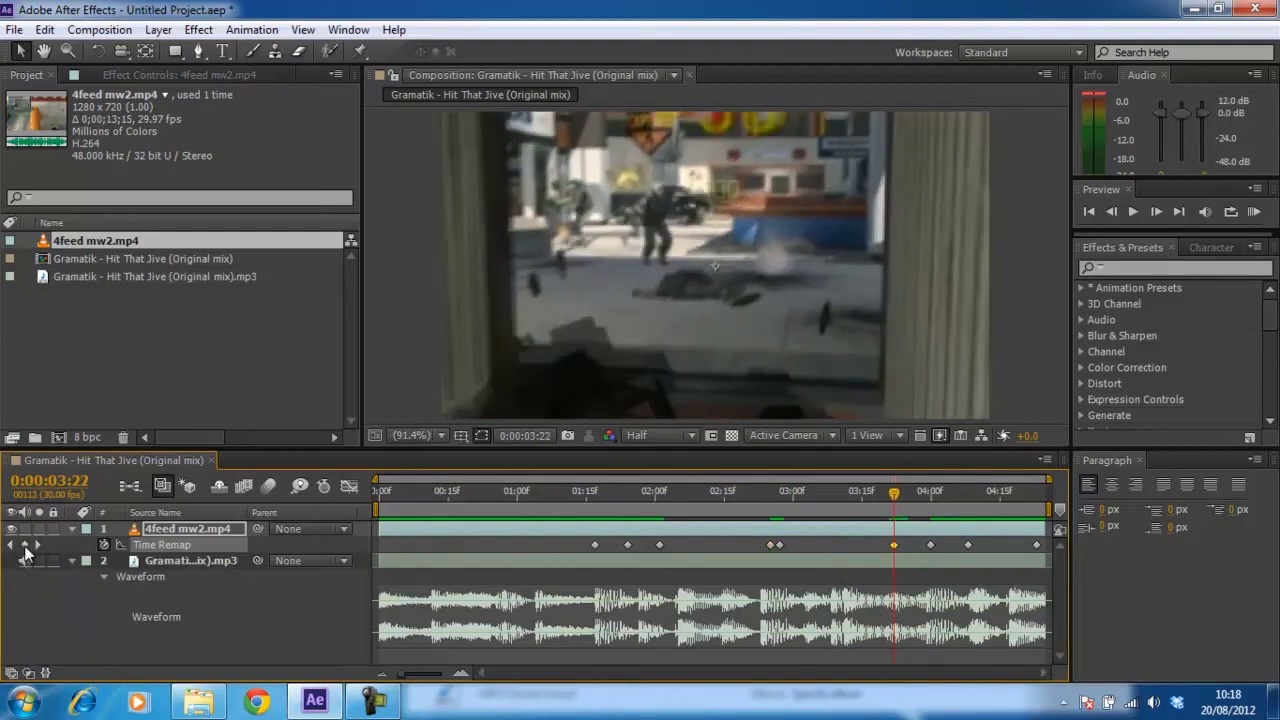
{"action": "left_click", "coordinate": [25, 545]}
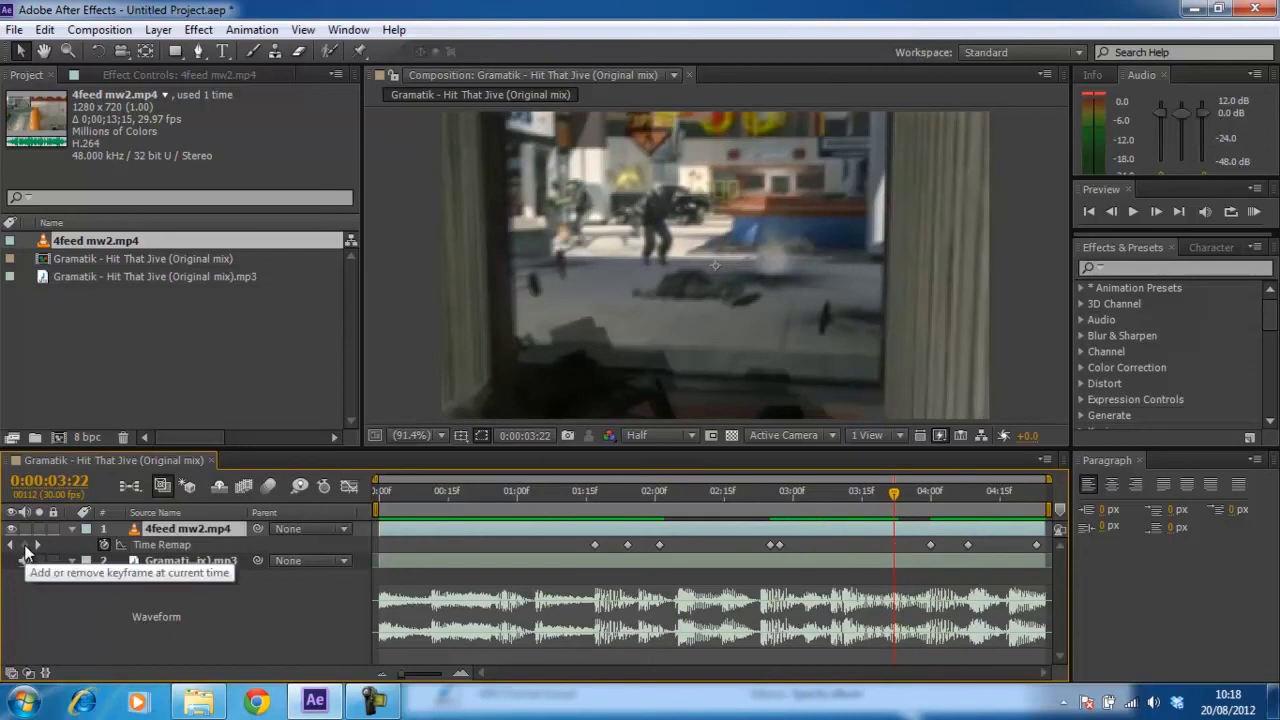
Add Time Remap keyframes at 0:00:03:23 and 0:00:03:21 on either side of the scene's cut-off frame.
{"action": "left_click", "coordinate": [25, 545]}
{"action": "key", "text": "Page_Up"}
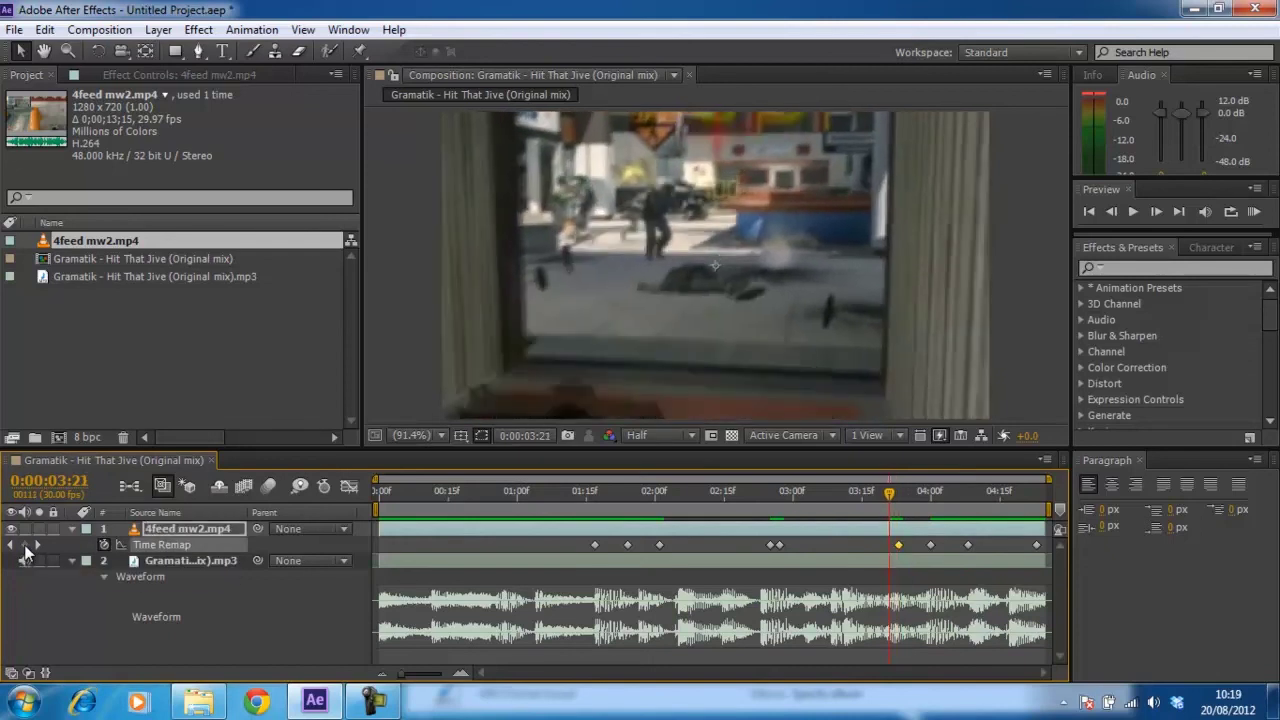
{"action": "left_click", "coordinate": [25, 545]}
Move the Time Remap keyframes at 0:00:02:25, 0:00:03:21 and 0:00:03:23 to about 0:00:02:04, 0:00:02:29 and 0:00:03:28 respectively.
{"action": "left_click_drag", "start_coordinate": [887, 493], "coordinate": [674, 550]}
{"action": "left_click_drag", "start_coordinate": [777, 494], "coordinate": [790, 550]}
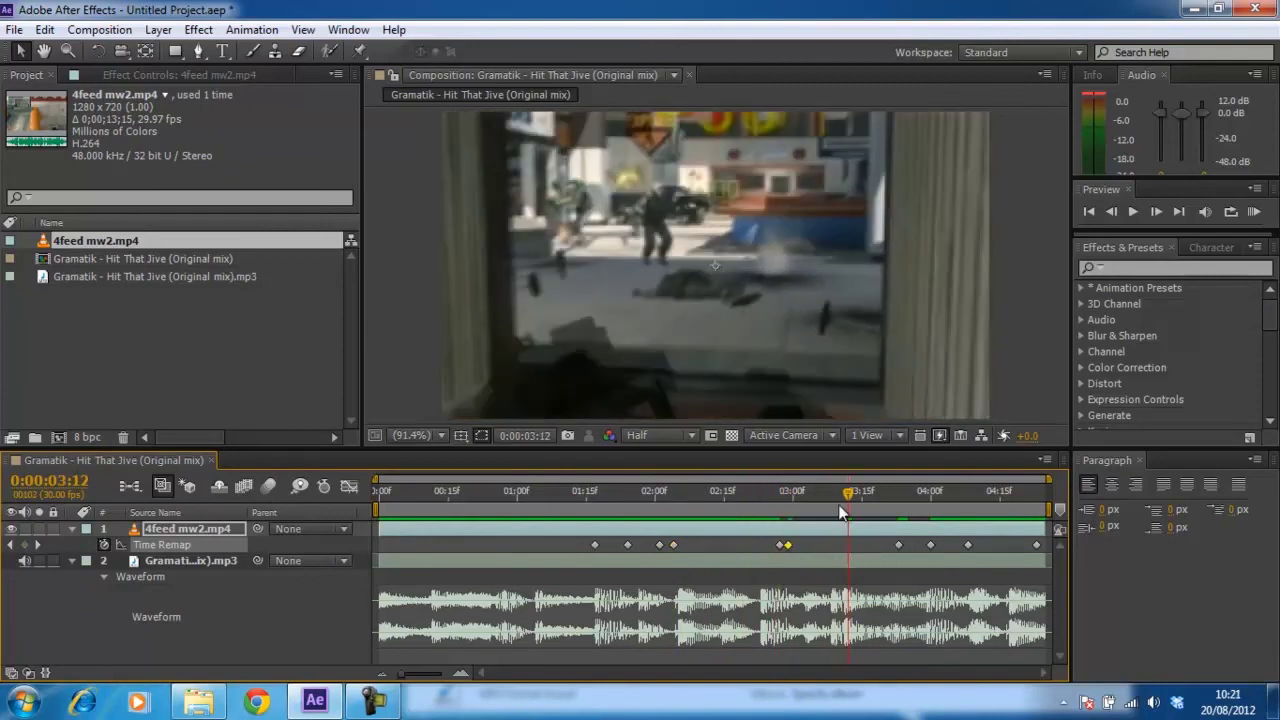
{"action": "left_click_drag", "start_coordinate": [847, 492], "coordinate": [907, 502]}
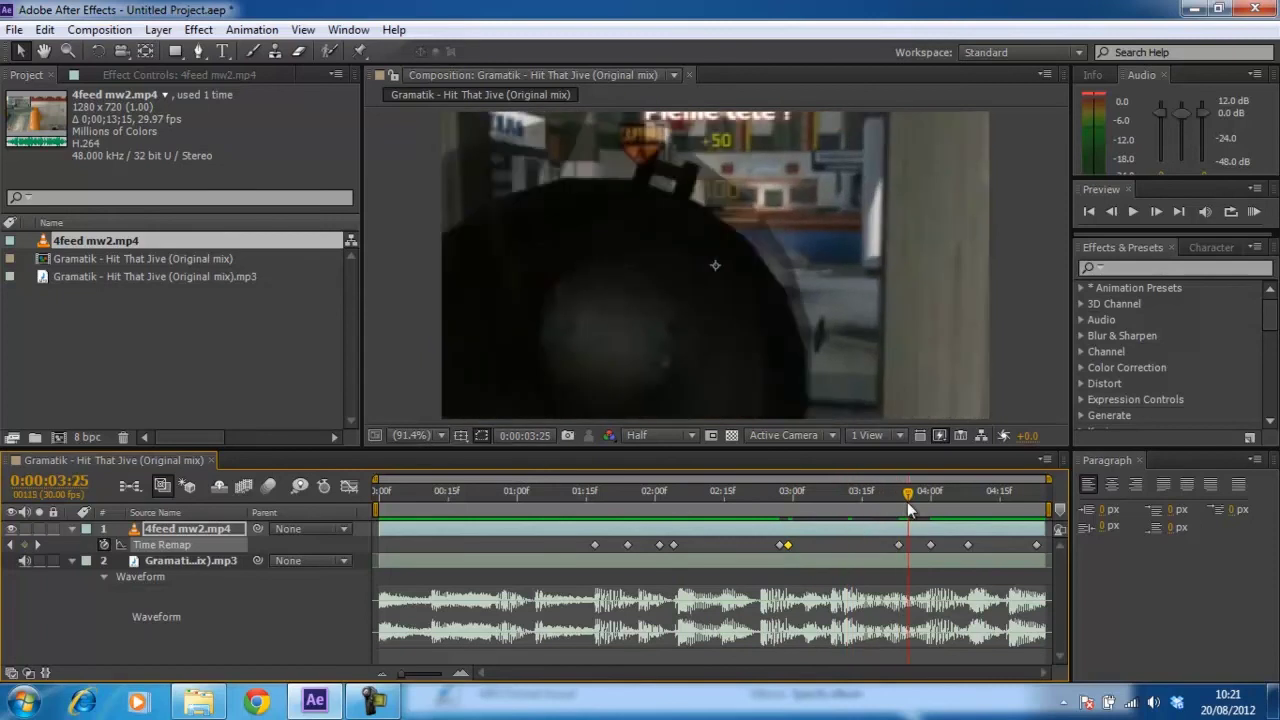
{"action": "left_click_drag", "start_coordinate": [899, 546], "coordinate": [916, 549]}
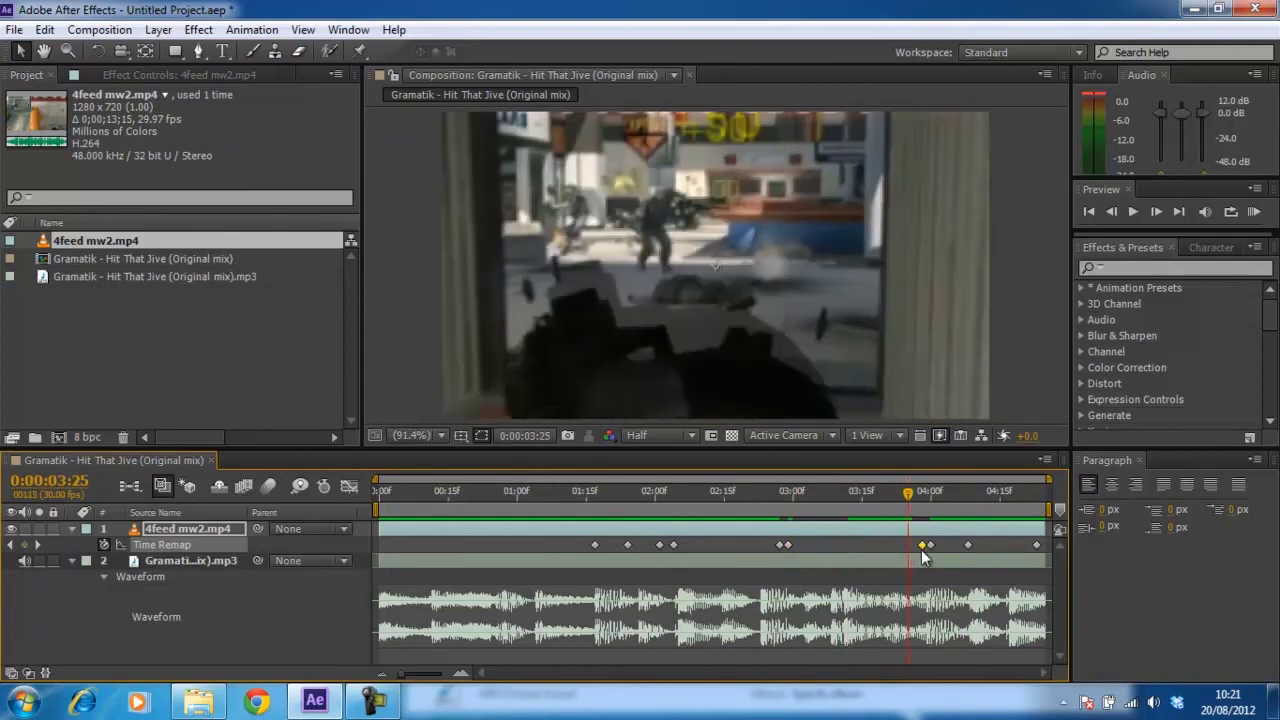
Move the Time Remap keyframe at 0:00:02:27 to about 0:00:02:28 and the one at 0:00:02:04 to about 0:00:02:02.
{"action": "left_click_drag", "start_coordinate": [907, 498], "coordinate": [775, 505]}
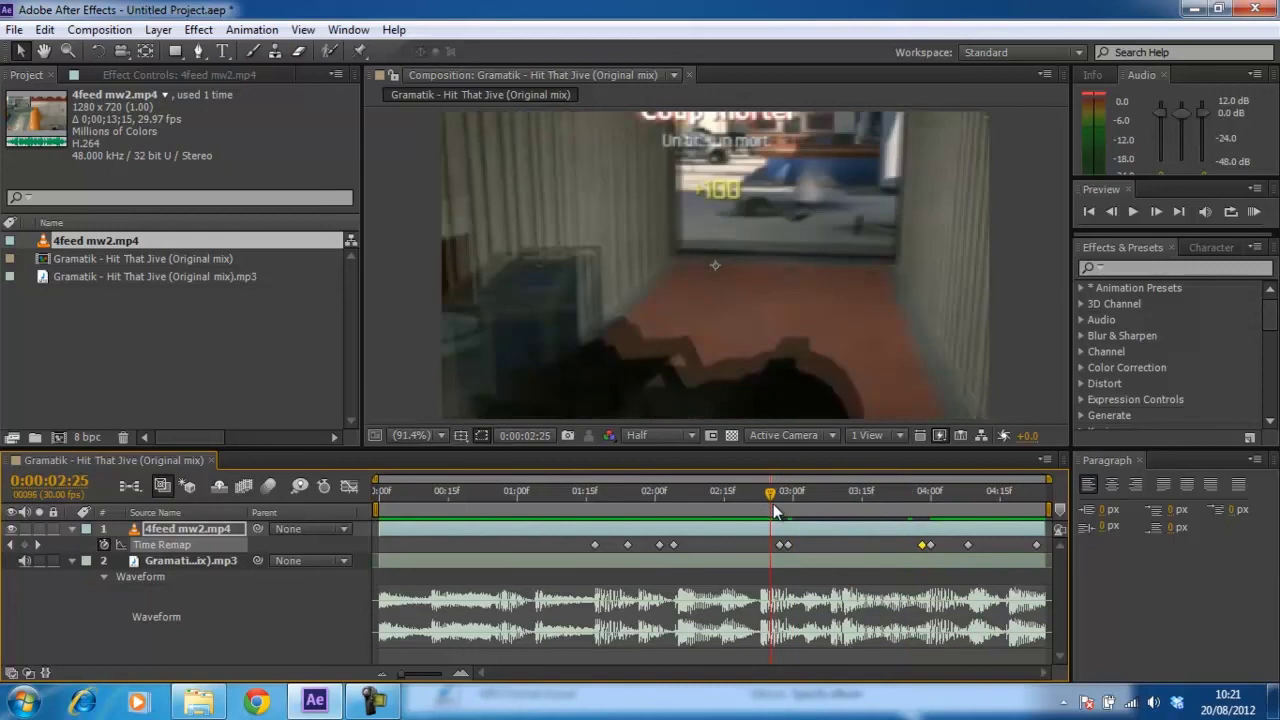
{"action": "left_click", "coordinate": [785, 546]}
{"action": "left_click_drag", "start_coordinate": [783, 547], "coordinate": [782, 547]}
{"action": "left_click_drag", "start_coordinate": [665, 547], "coordinate": [665, 552]}
Preview the composition with its music twice, and place the current time on the beat at 0:00:02:23.
{"action": "left_click_drag", "start_coordinate": [767, 491], "coordinate": [836, 557]}
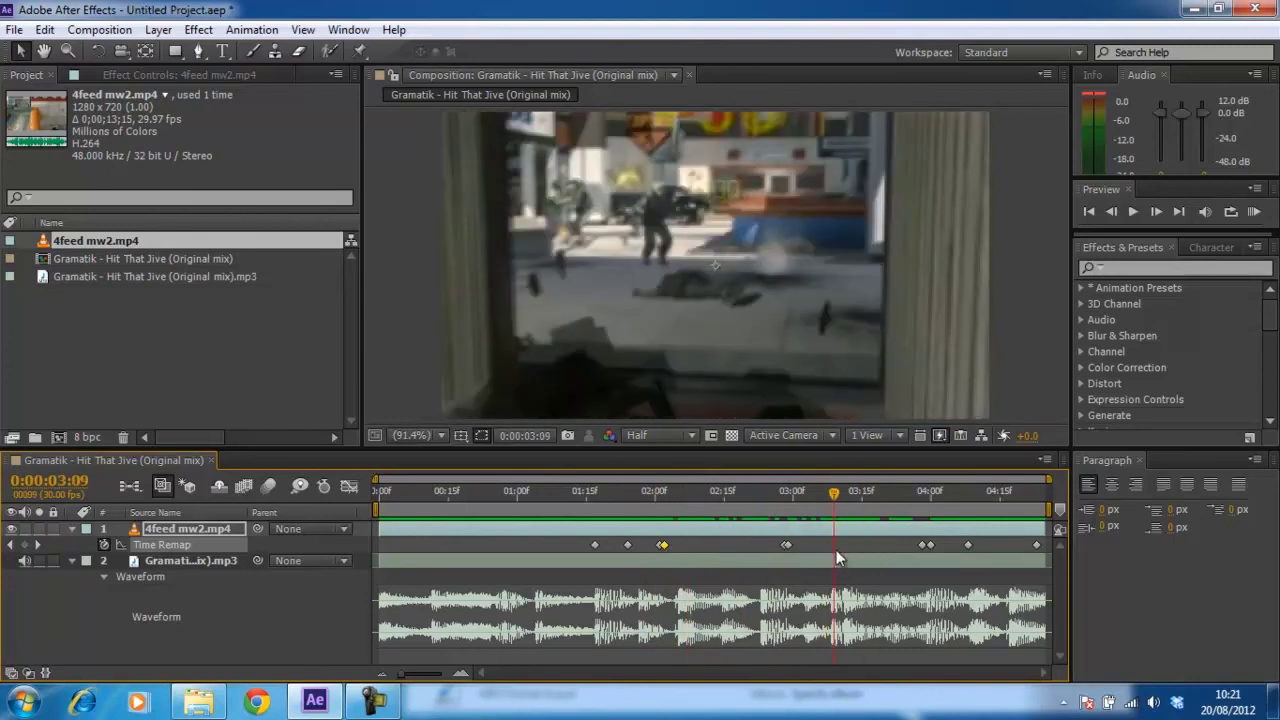
{"action": "key", "text": "space"}
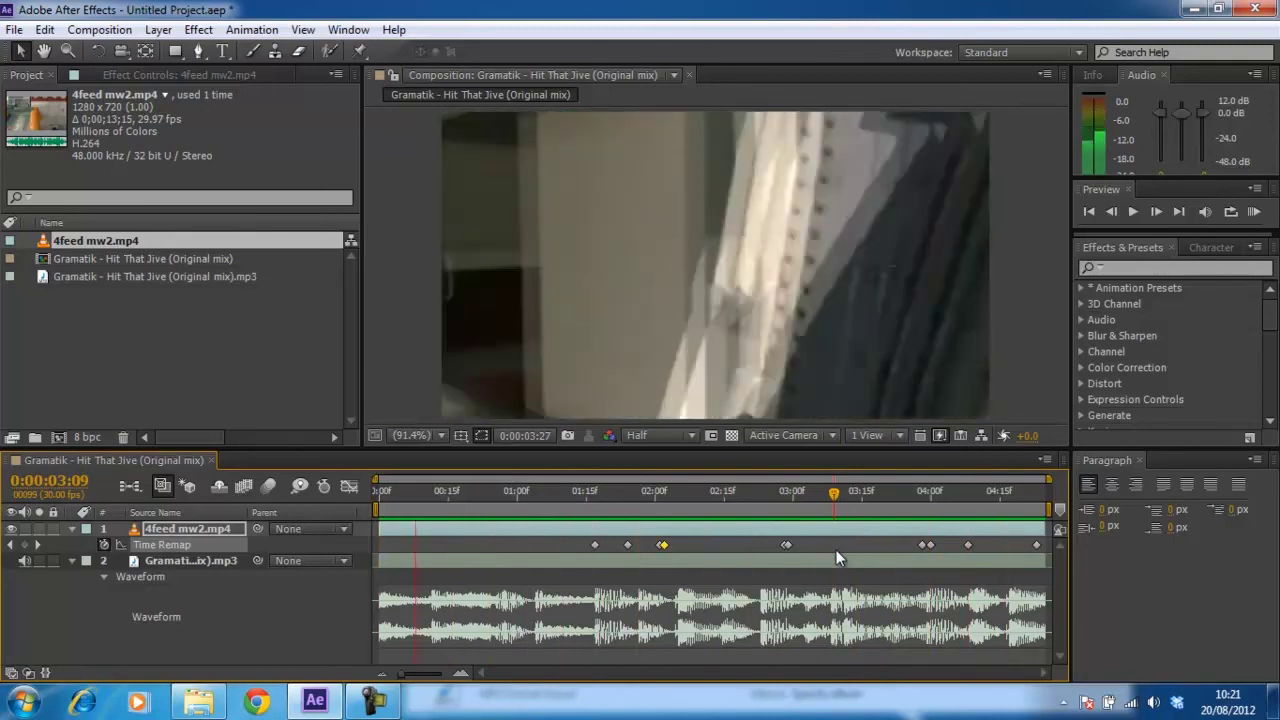
{"action": "key", "text": "space"}
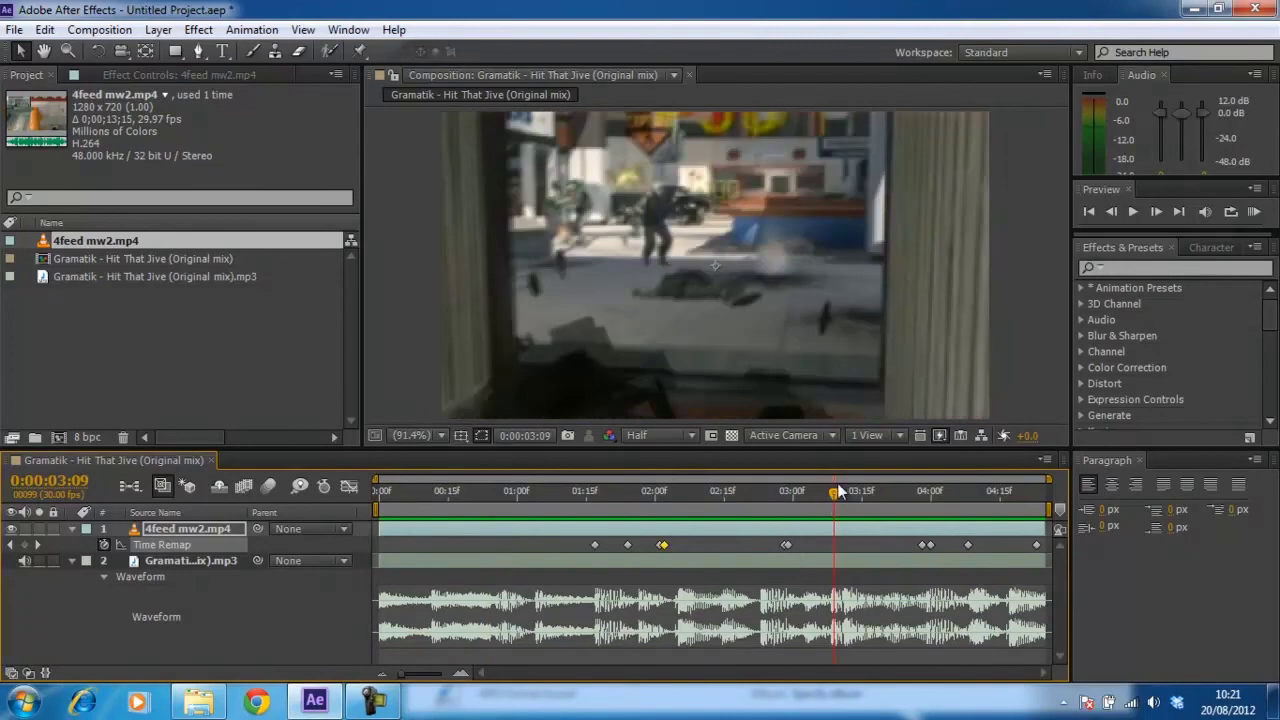
{"action": "left_click_drag", "start_coordinate": [828, 488], "coordinate": [760, 495]}
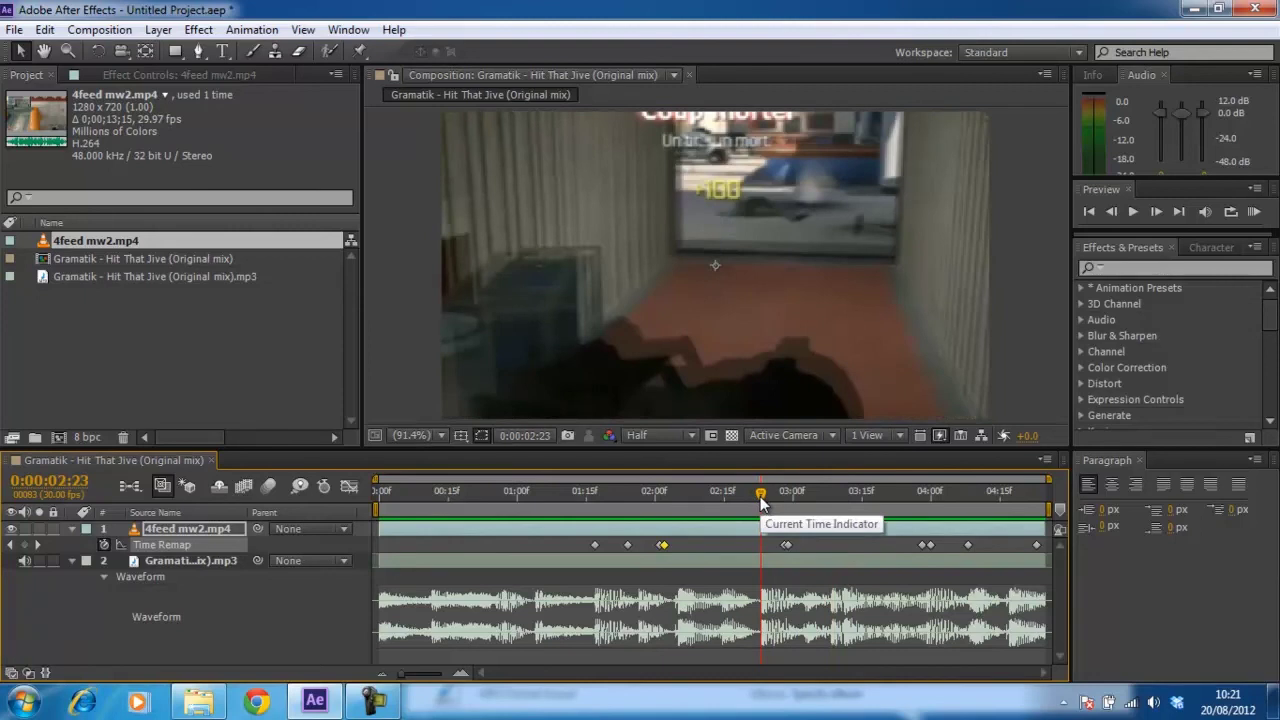
{"action": "key", "text": "KP_0"}
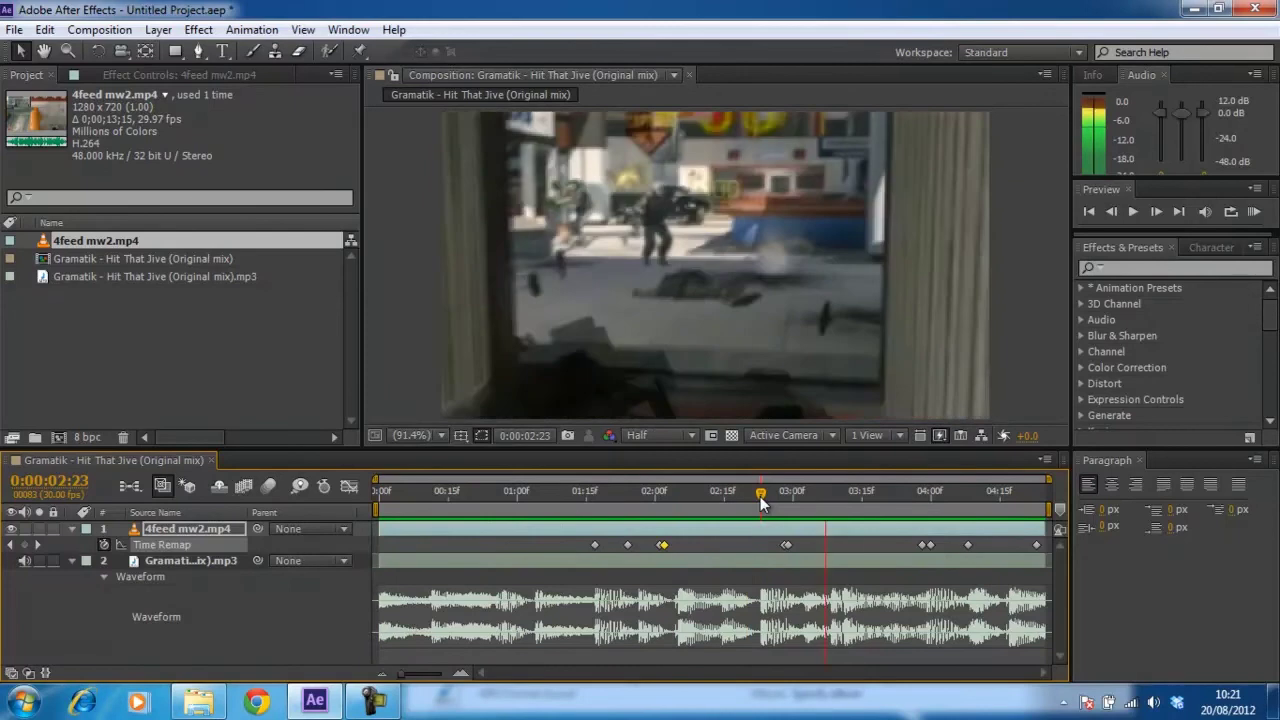
{"action": "left_click", "coordinate": [757, 496]}
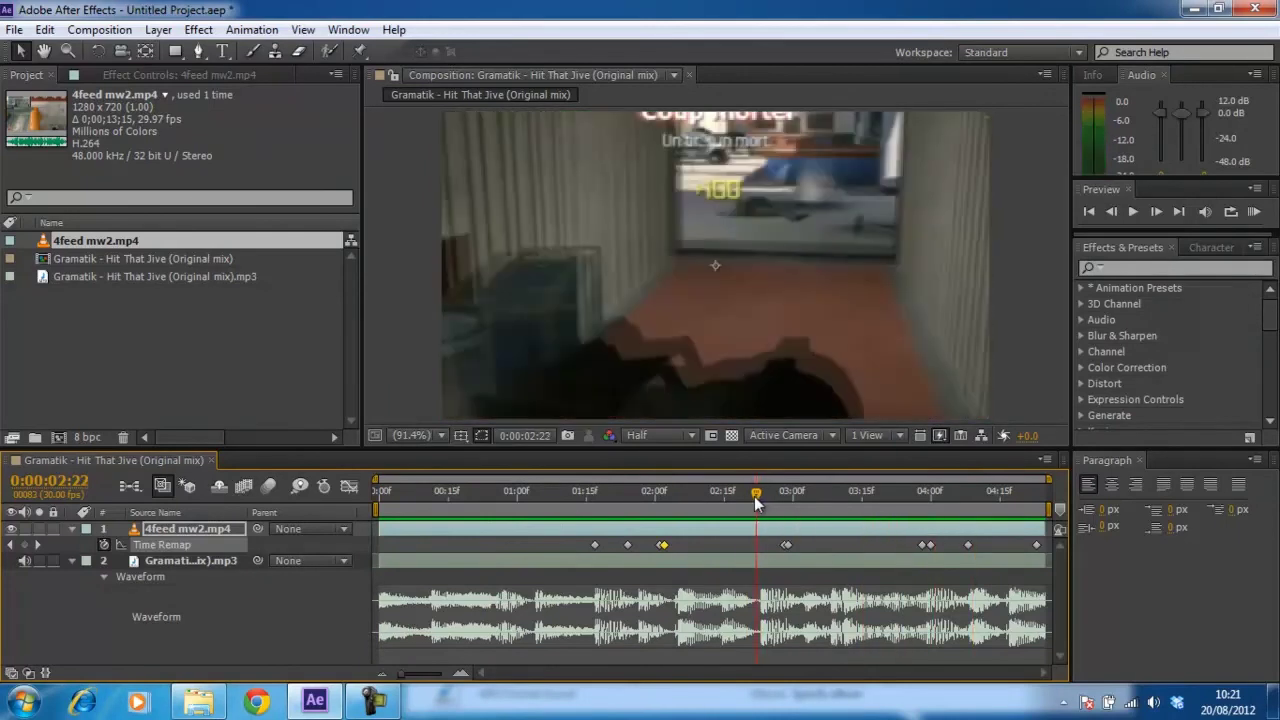
{"action": "left_click_drag", "start_coordinate": [756, 510], "coordinate": [760, 513]}
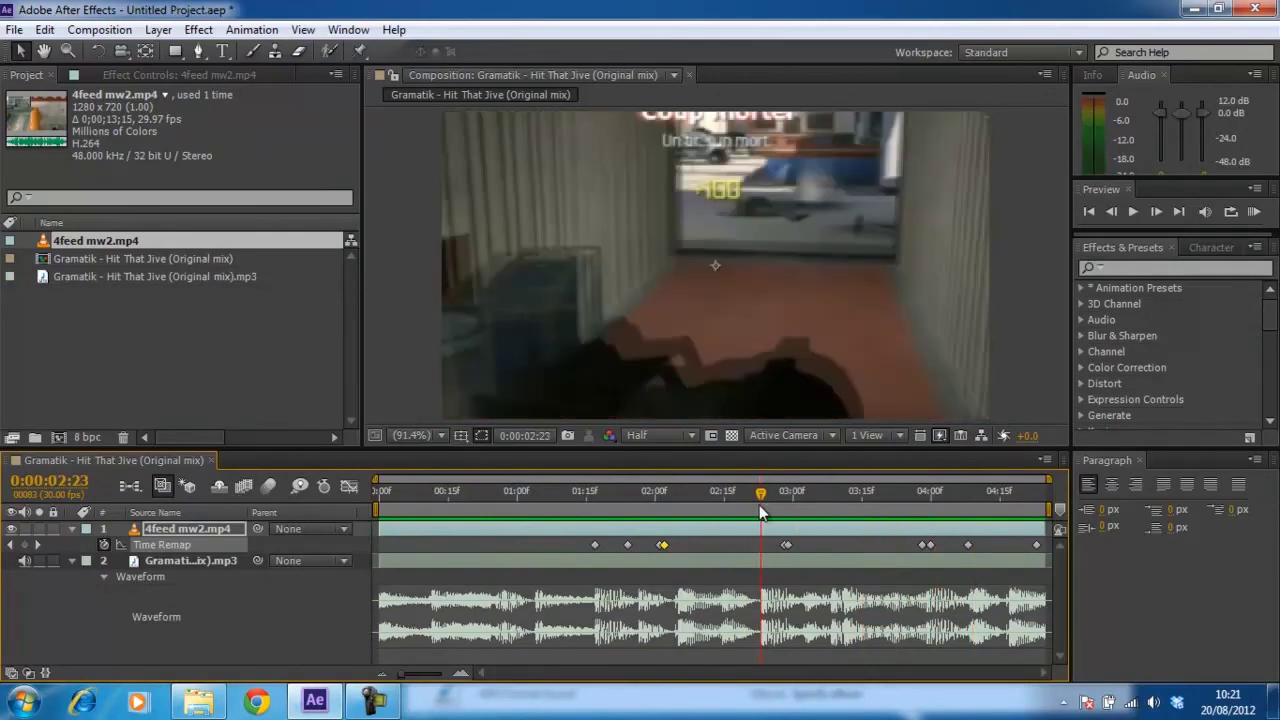
Move the 0:00:02:02 Time Remap keyframe to about 0:00:02:17, the next pair to about 0:00:03:04, and the MP3 layer about 6 frames earlier.
{"action": "left_click", "coordinate": [704, 548]}
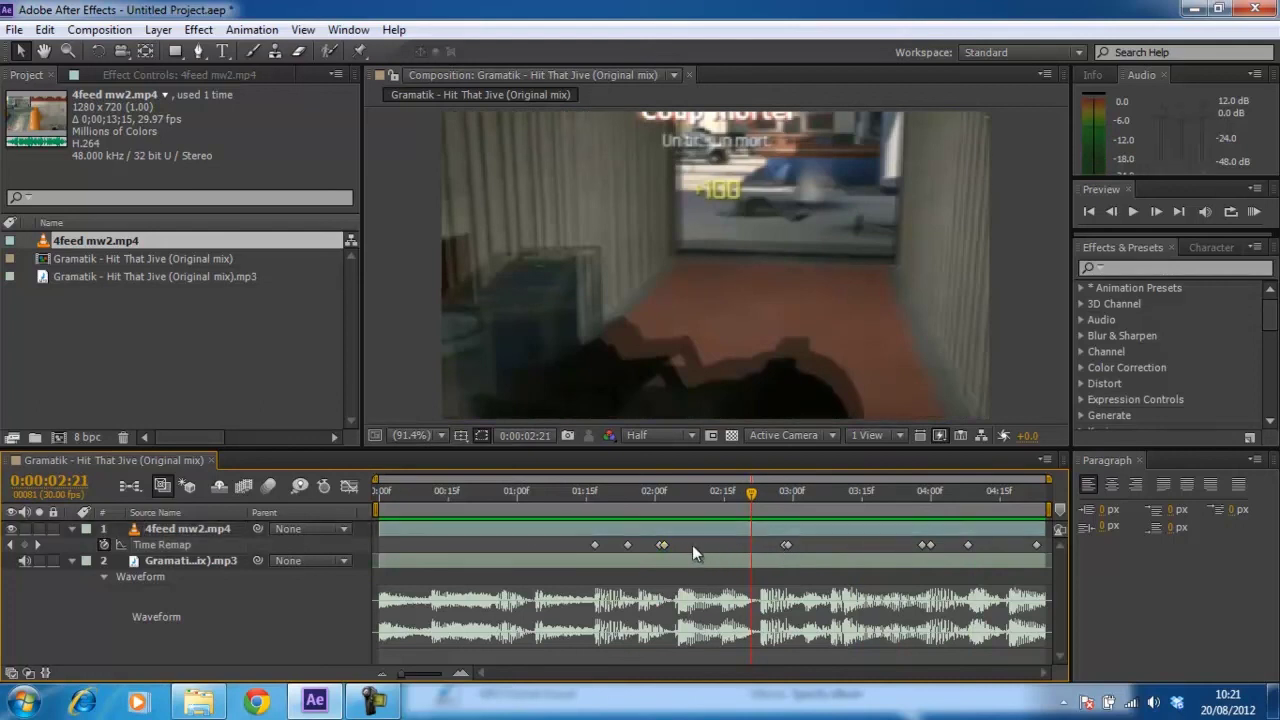
{"action": "left_click_drag", "start_coordinate": [671, 545], "coordinate": [813, 546]}
{"action": "left_click", "coordinate": [785, 545]}
{"action": "left_click", "coordinate": [748, 545]}
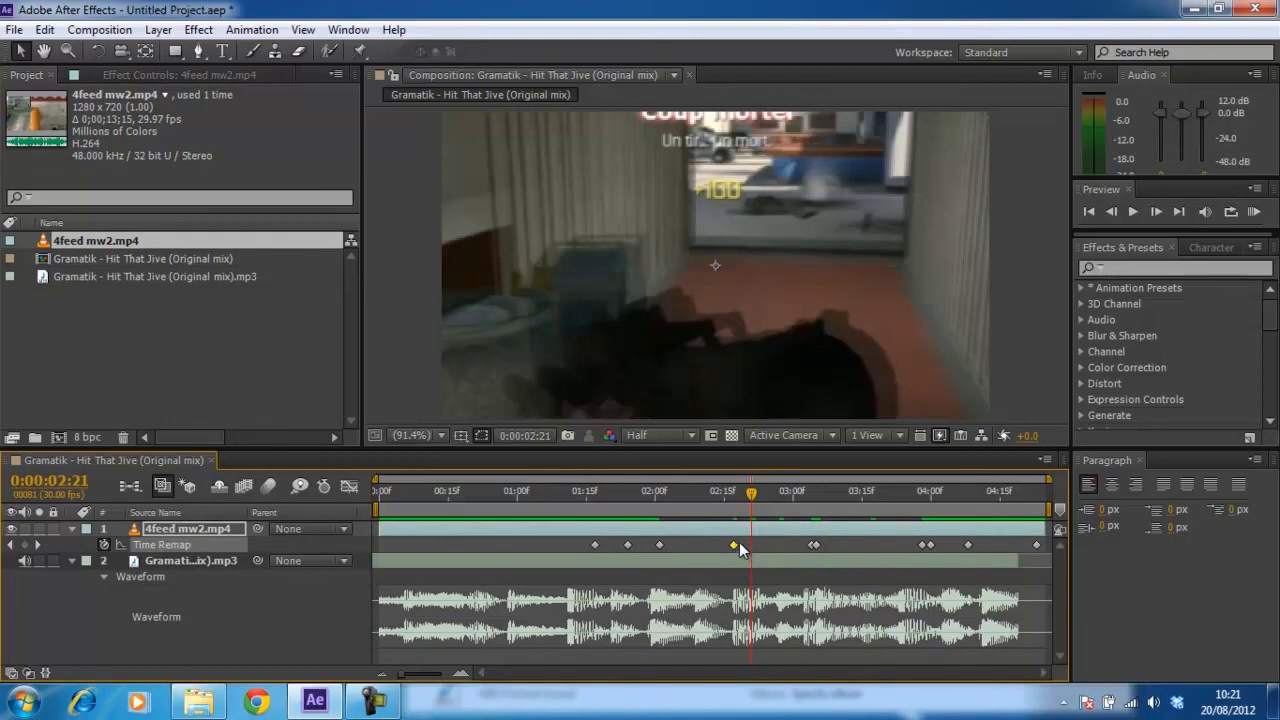
Preview the new timing, add a Time Remap keyframe at 0:00:02:05, and move that keyframe to 0:00:02:16.
{"action": "key", "text": "space"}
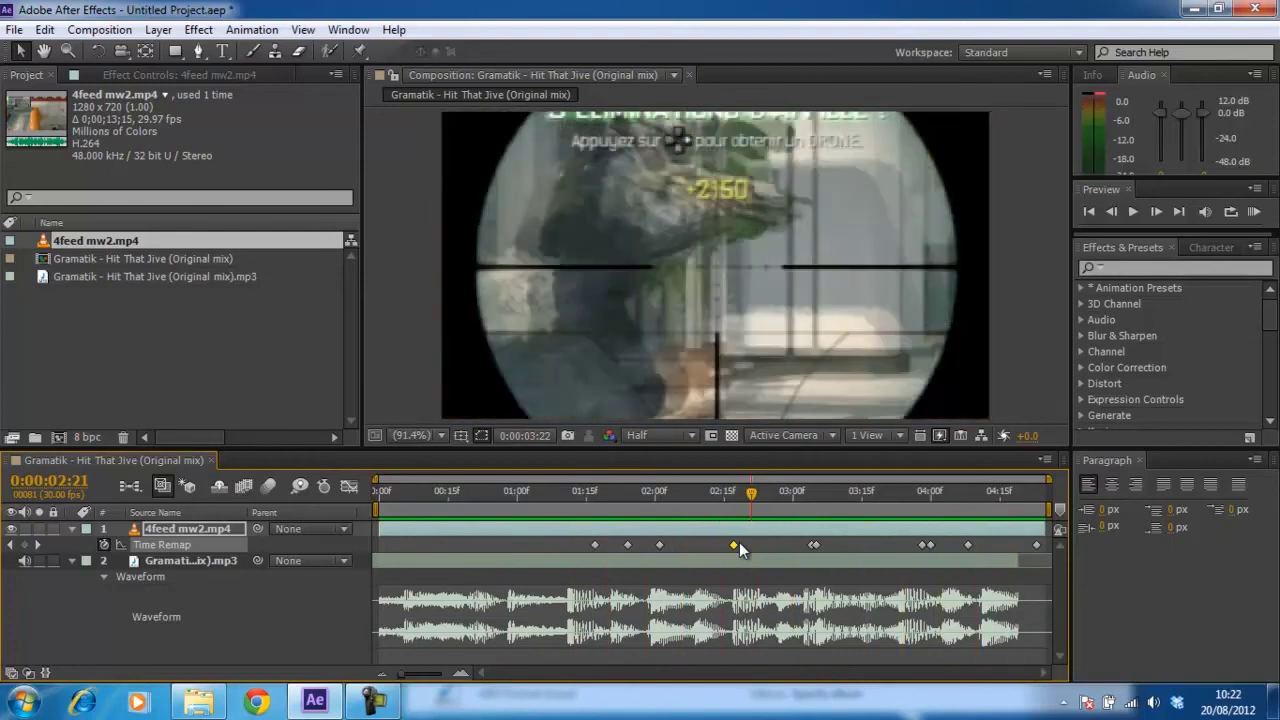
{"action": "left_click_drag", "start_coordinate": [751, 493], "coordinate": [678, 505]}
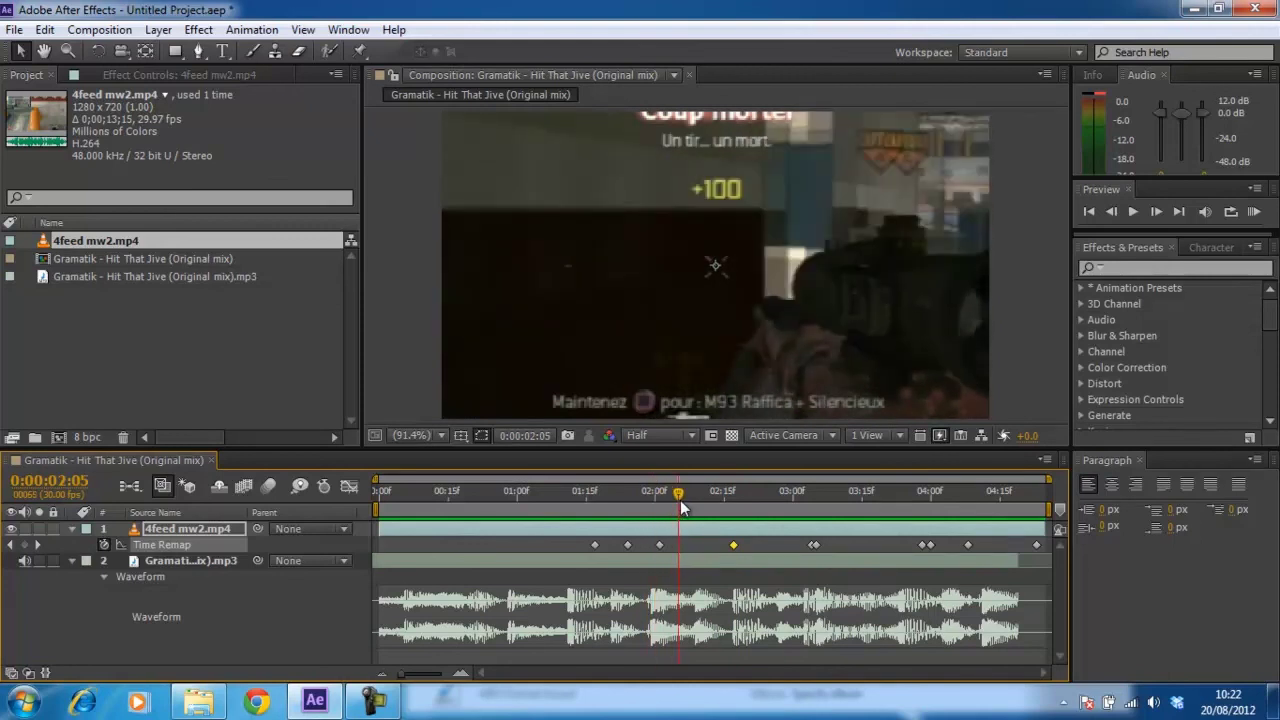
{"action": "left_click", "coordinate": [25, 545]}
{"action": "left_click_drag", "start_coordinate": [676, 543], "coordinate": [728, 553]}
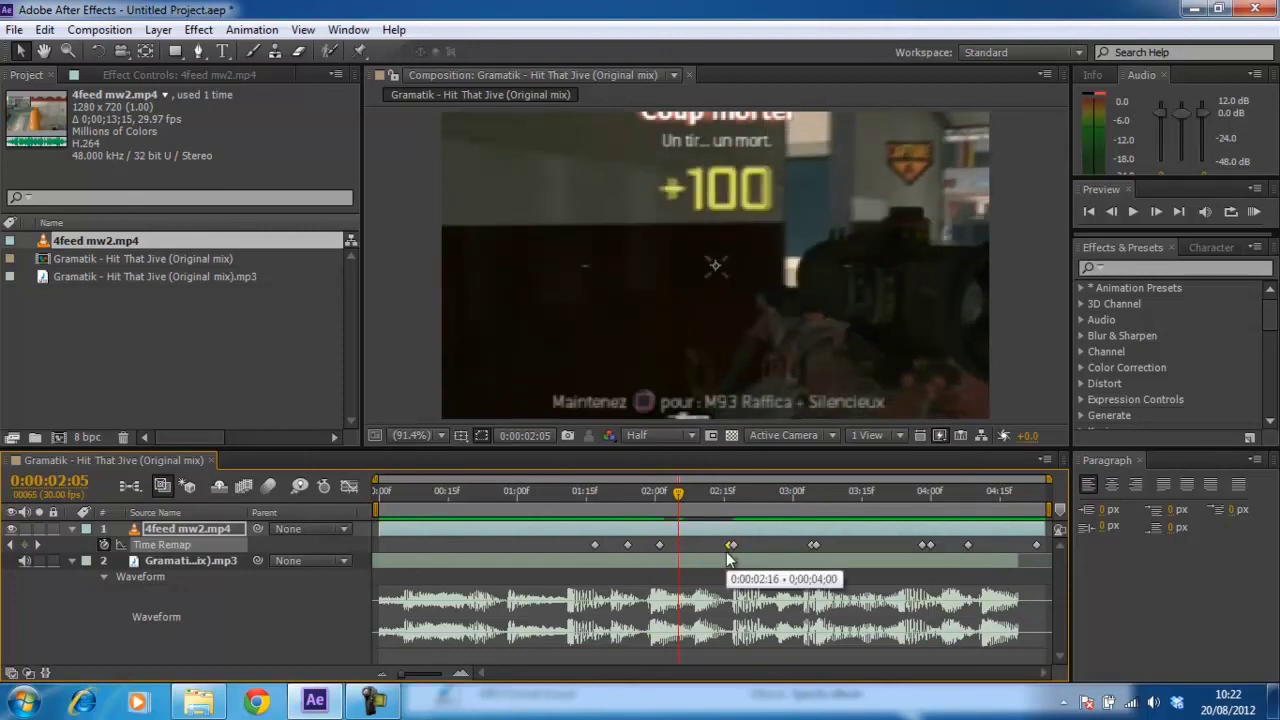
Preview the composition with the added keyframe and stop the playback.
{"action": "key", "text": "space"}
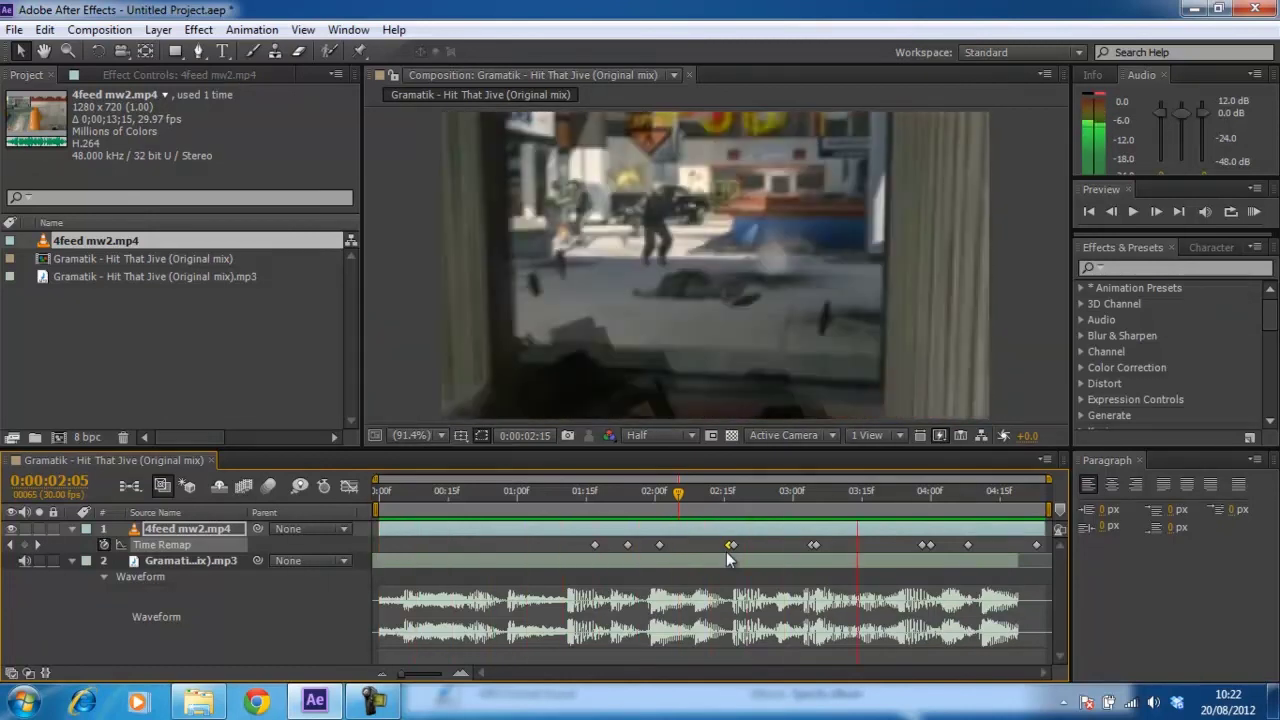
{"action": "left_click", "coordinate": [678, 492]}
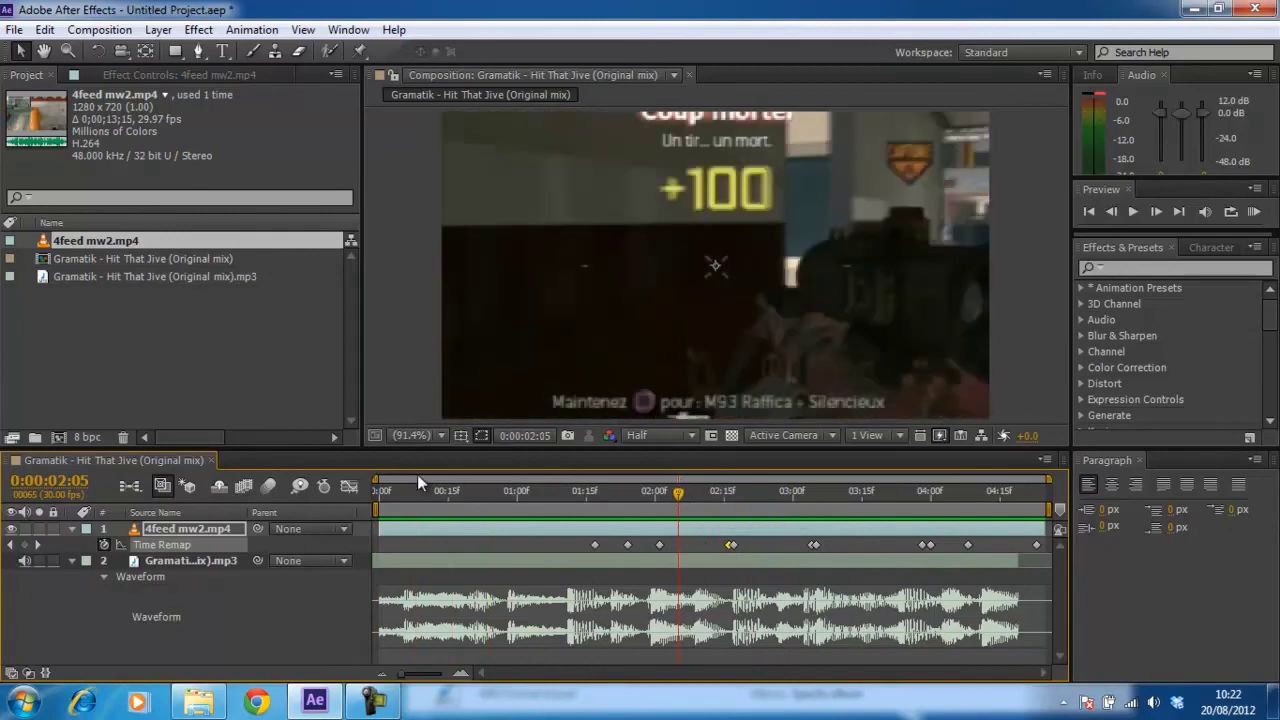
Show the layer switches and enable frame blending for both the composition and the 4feed mw2.mp4 layer.
{"action": "key", "text": "F4"}
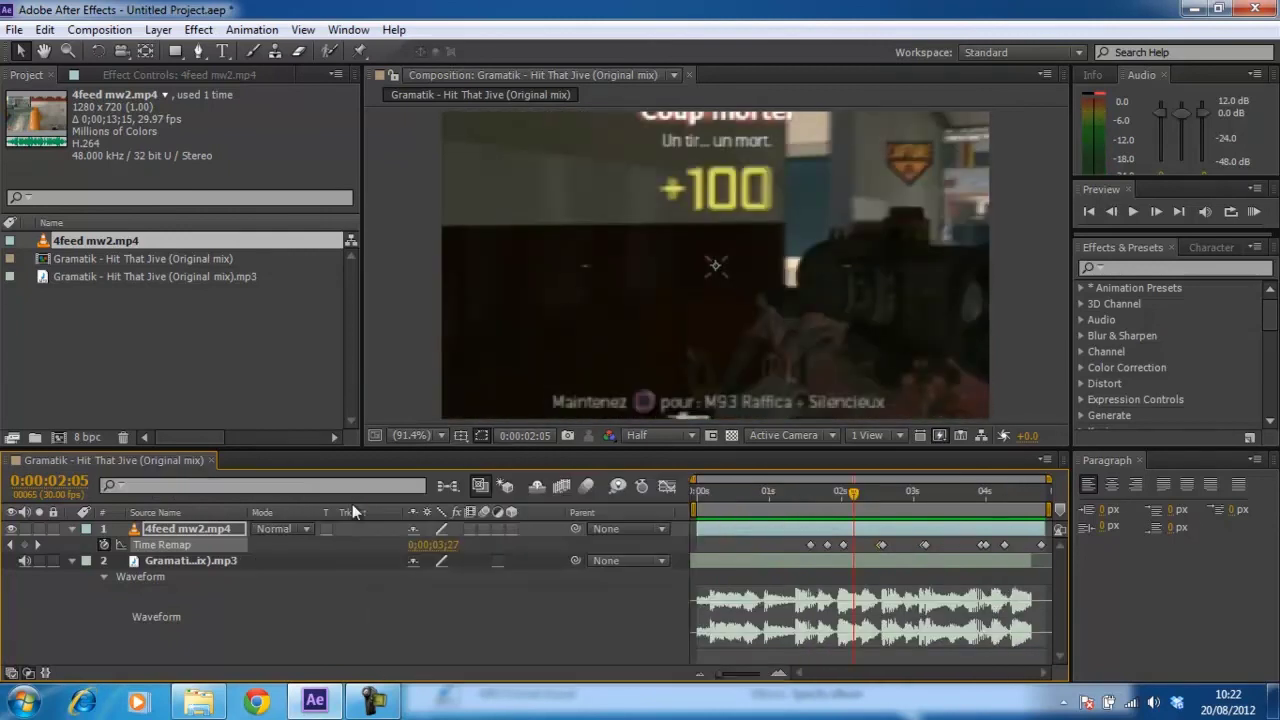
{"action": "left_click_drag", "start_coordinate": [441, 552], "coordinate": [448, 540]}
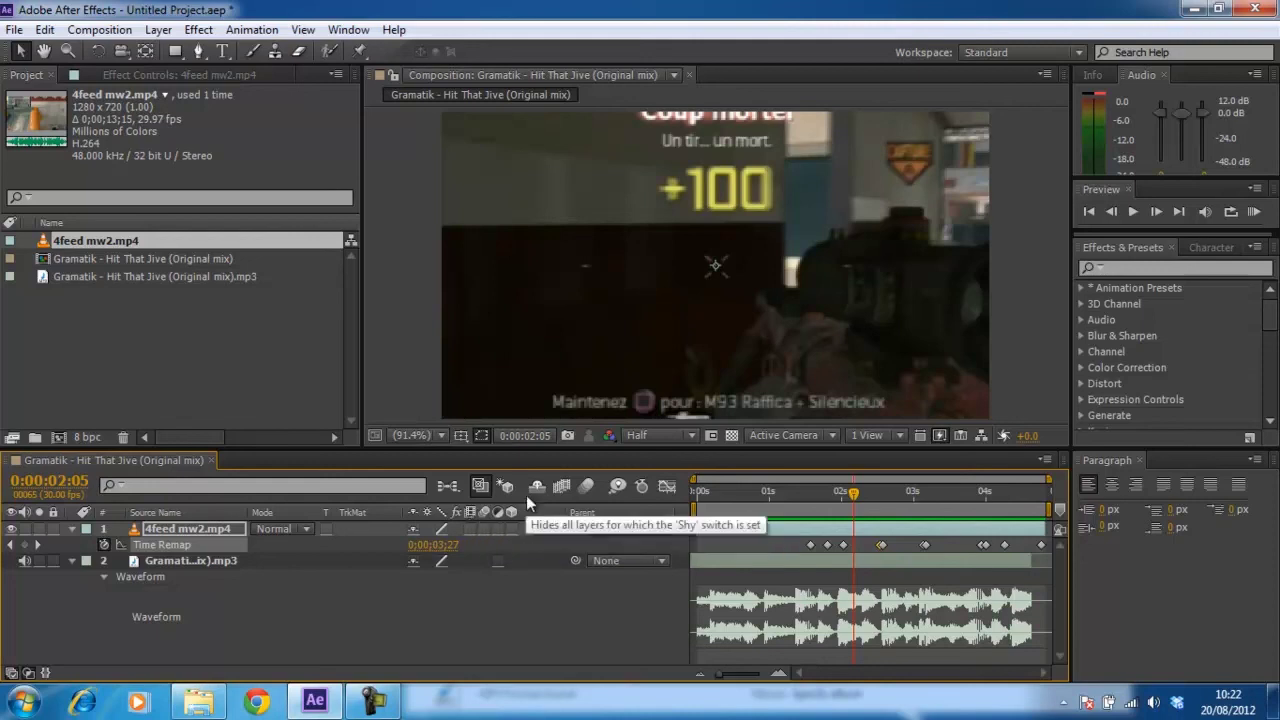
{"action": "left_click", "coordinate": [561, 487]}
{"action": "left_click", "coordinate": [466, 529]}
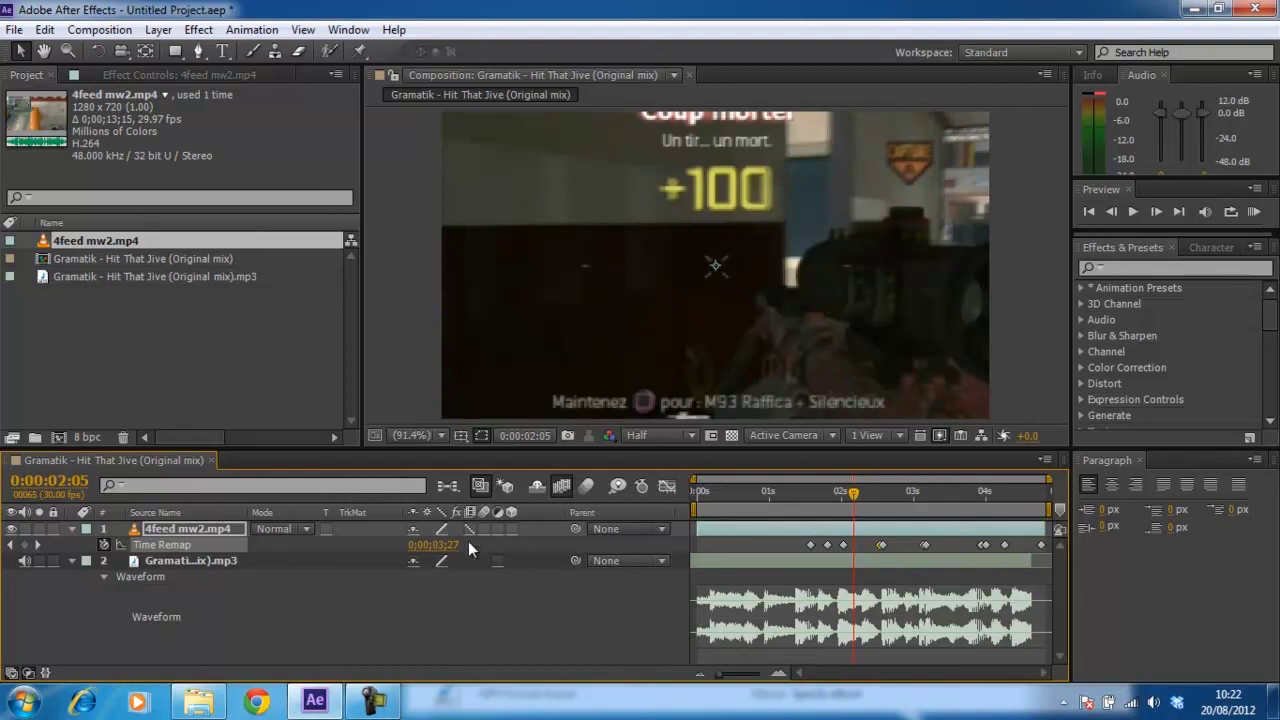
Switch the 4feed mw2.mp4 layer between its frame blending modes and preview the composition to compare the motion.
{"action": "left_click", "coordinate": [469, 533]}
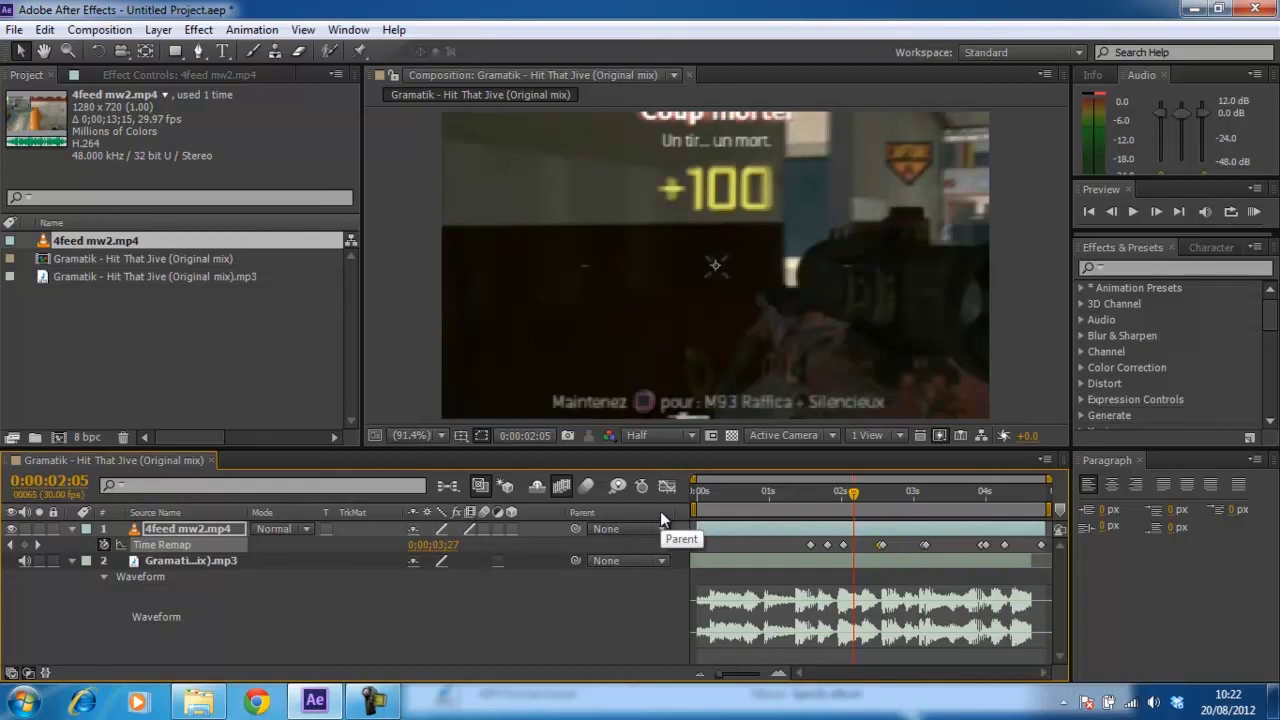
{"action": "key", "text": "space"}
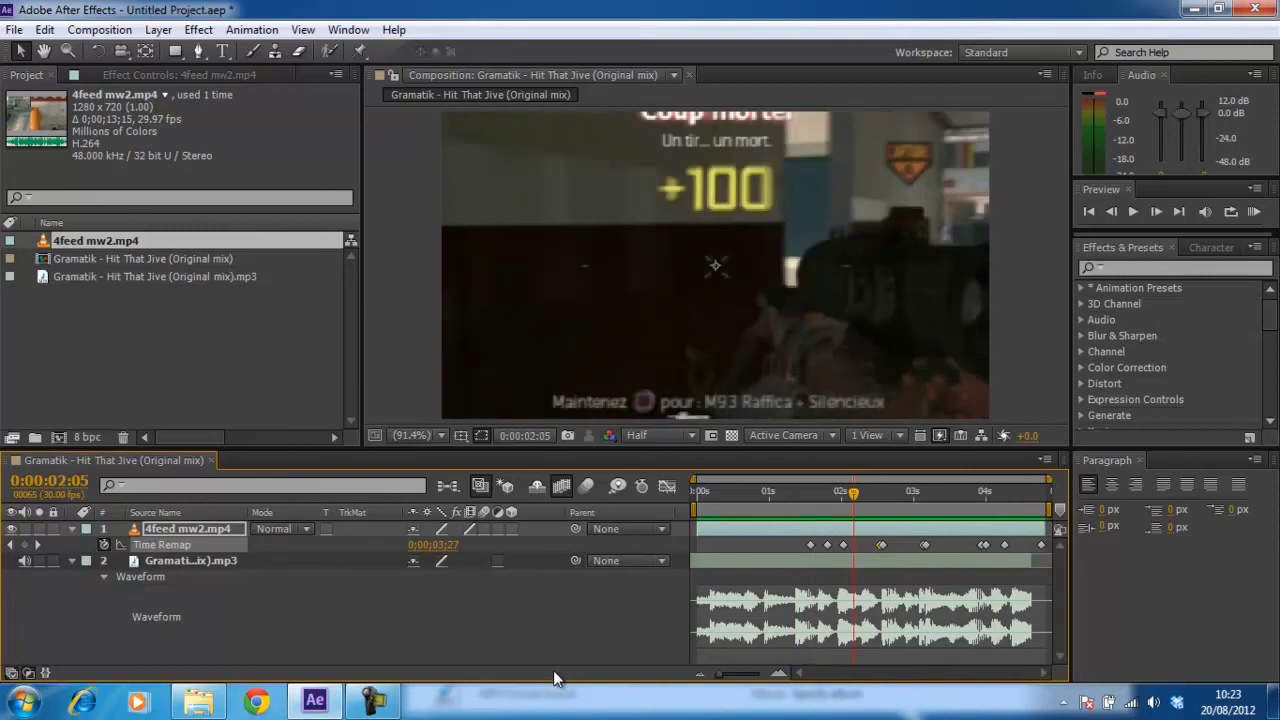
{"action": "left_click", "coordinate": [474, 529]}
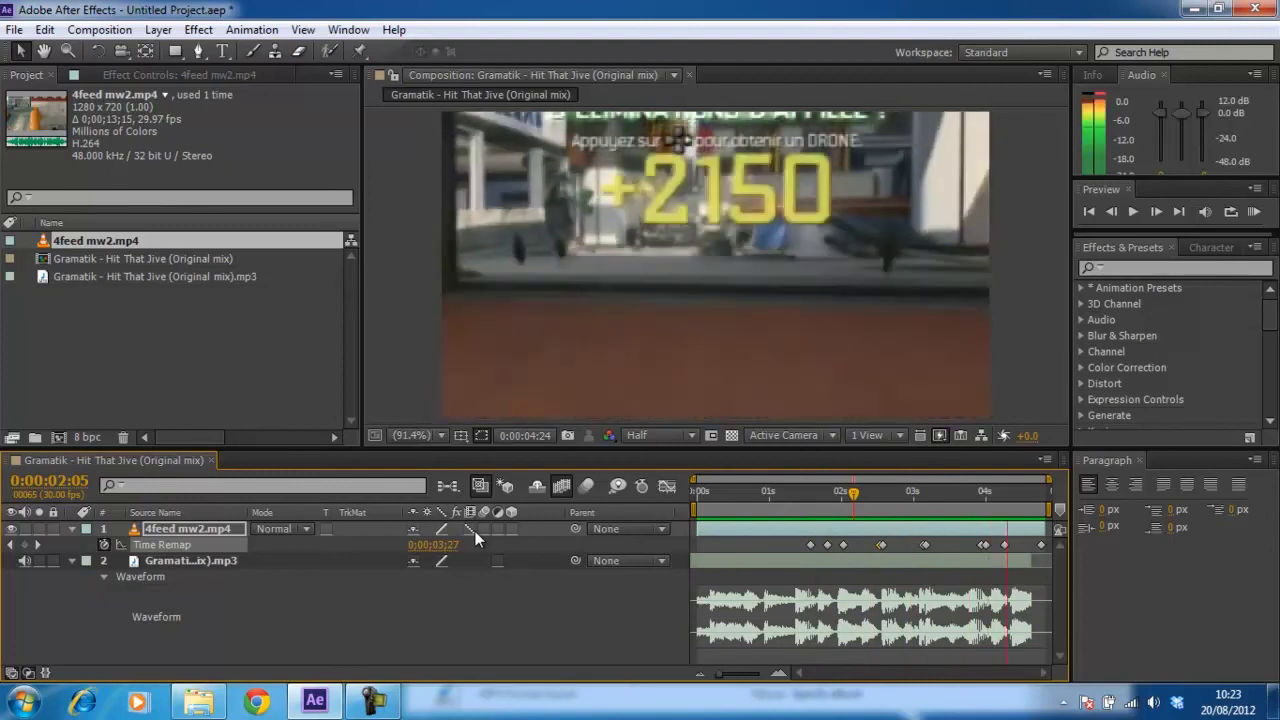
Examine the blended frames between 0:00:02:08 and 0:00:03:04, and play a RAM preview of the composition.
{"action": "left_click", "coordinate": [840, 508]}
{"action": "left_click_drag", "start_coordinate": [799, 521], "coordinate": [938, 508]}
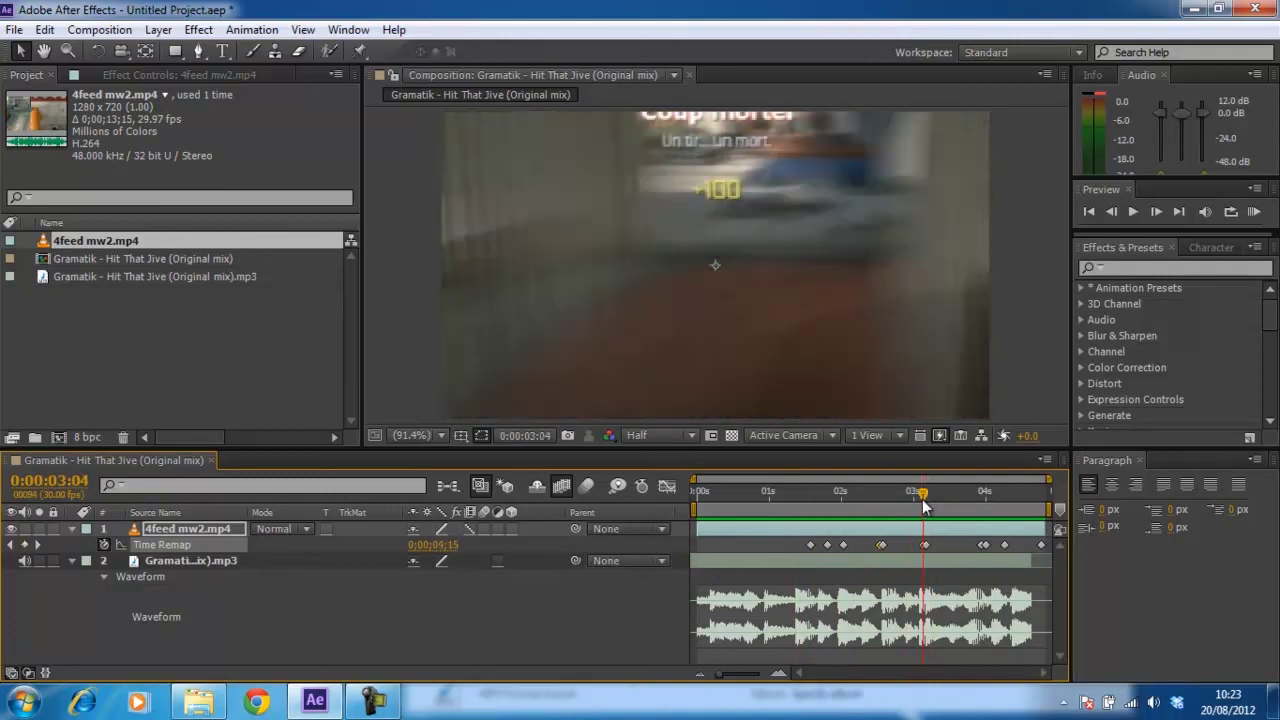
{"action": "left_click_drag", "start_coordinate": [876, 515], "coordinate": [906, 510]}
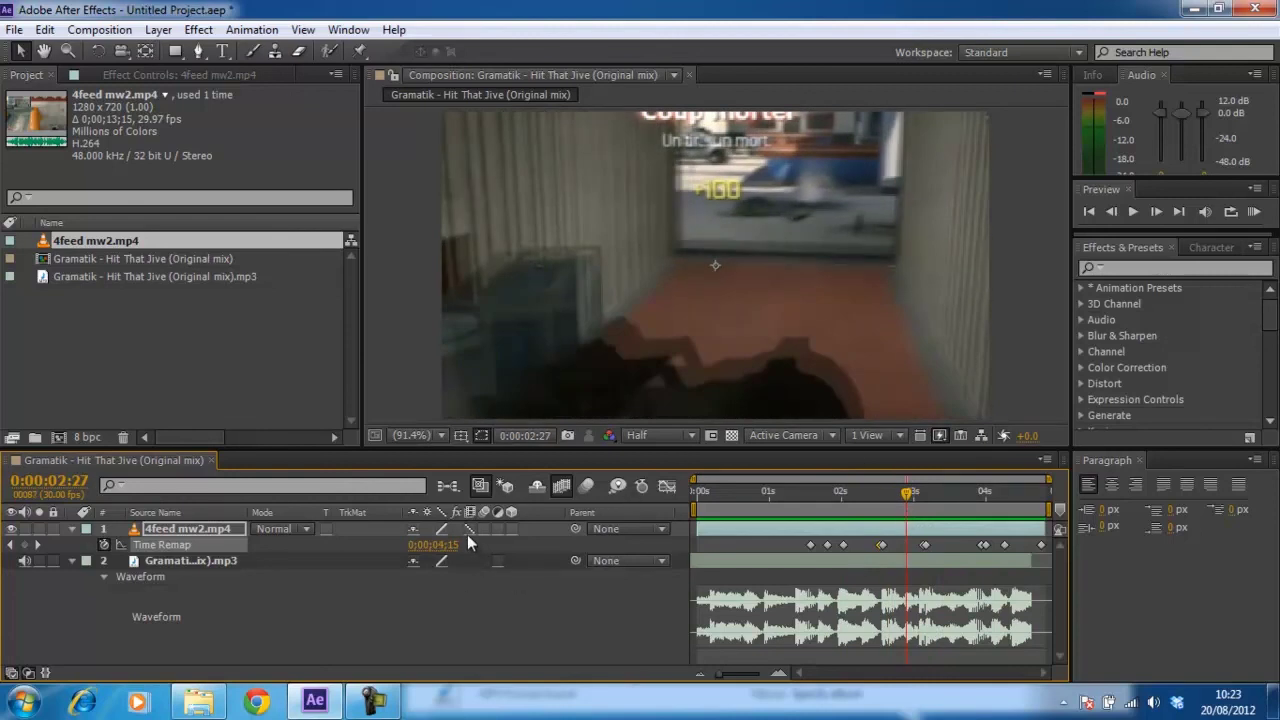
{"action": "left_click_drag", "start_coordinate": [912, 490], "coordinate": [864, 509]}
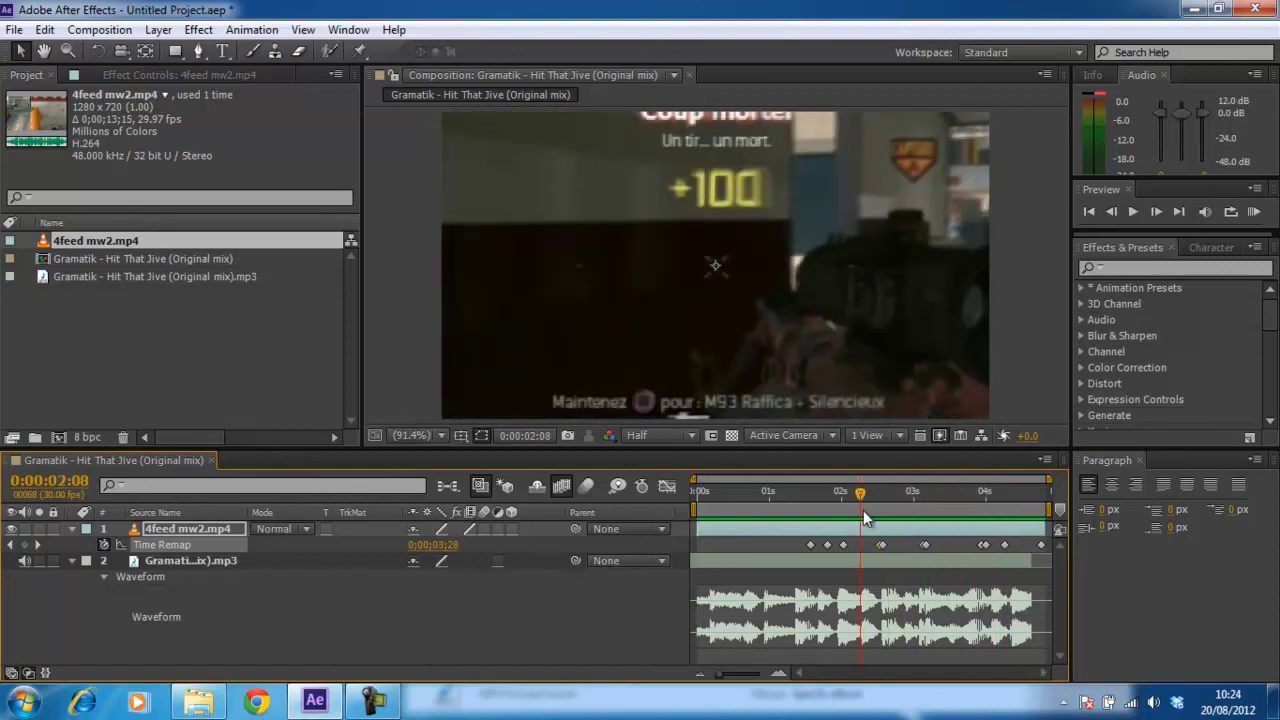
{"action": "key", "text": "KP_0"}
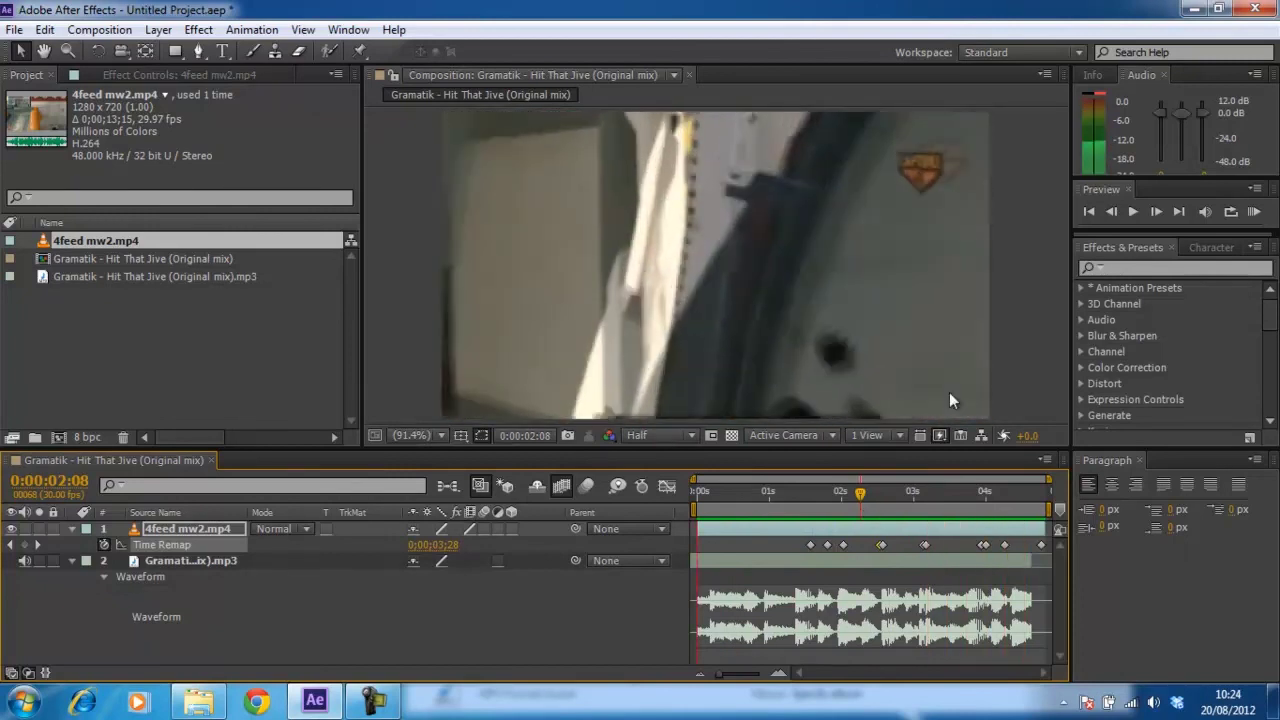
Set the composition preview resolution to Full and return the maximized composition viewer to the normal workspace layout.
{"action": "left_click", "coordinate": [684, 439]}
{"action": "left_click", "coordinate": [663, 486]}
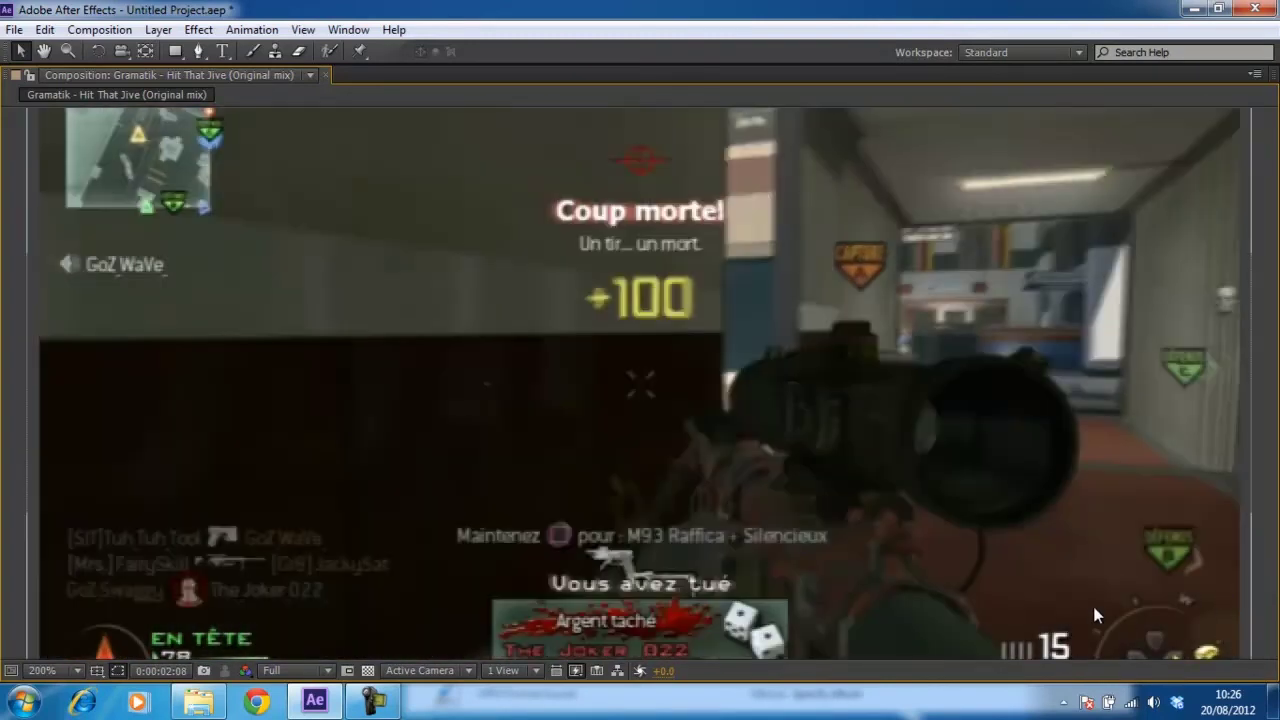
{"action": "key", "text": "grave"}
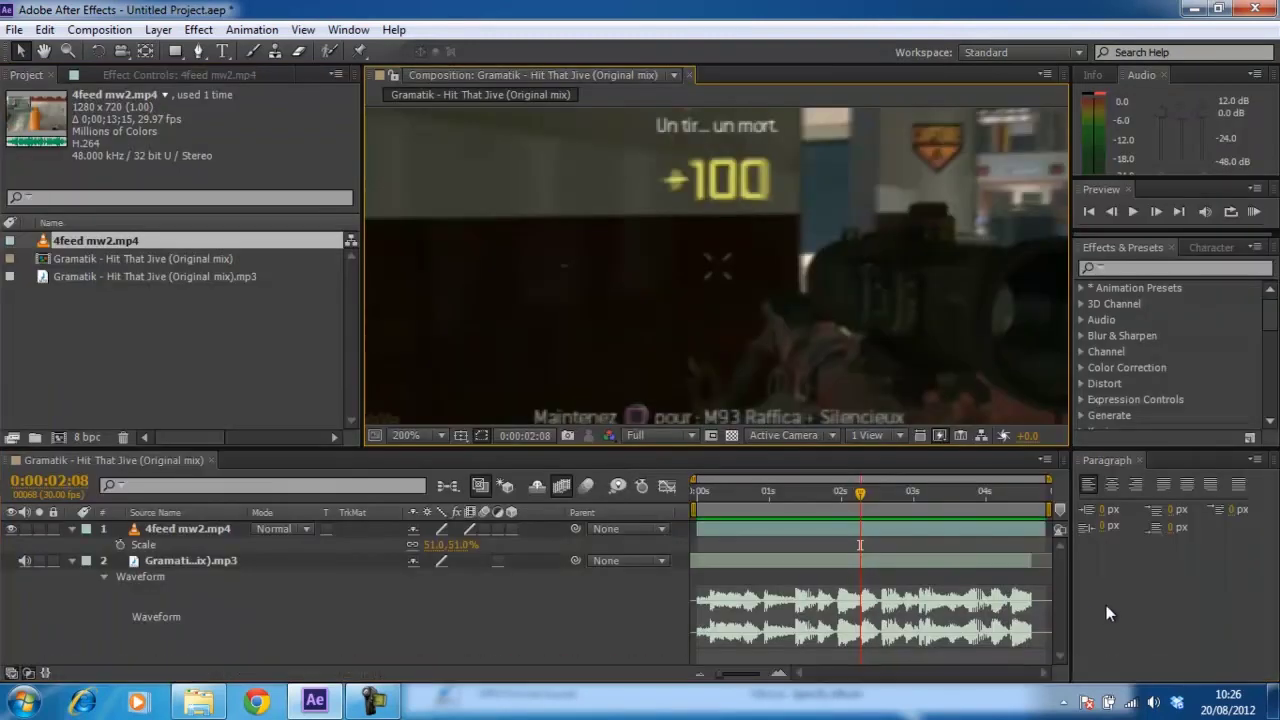